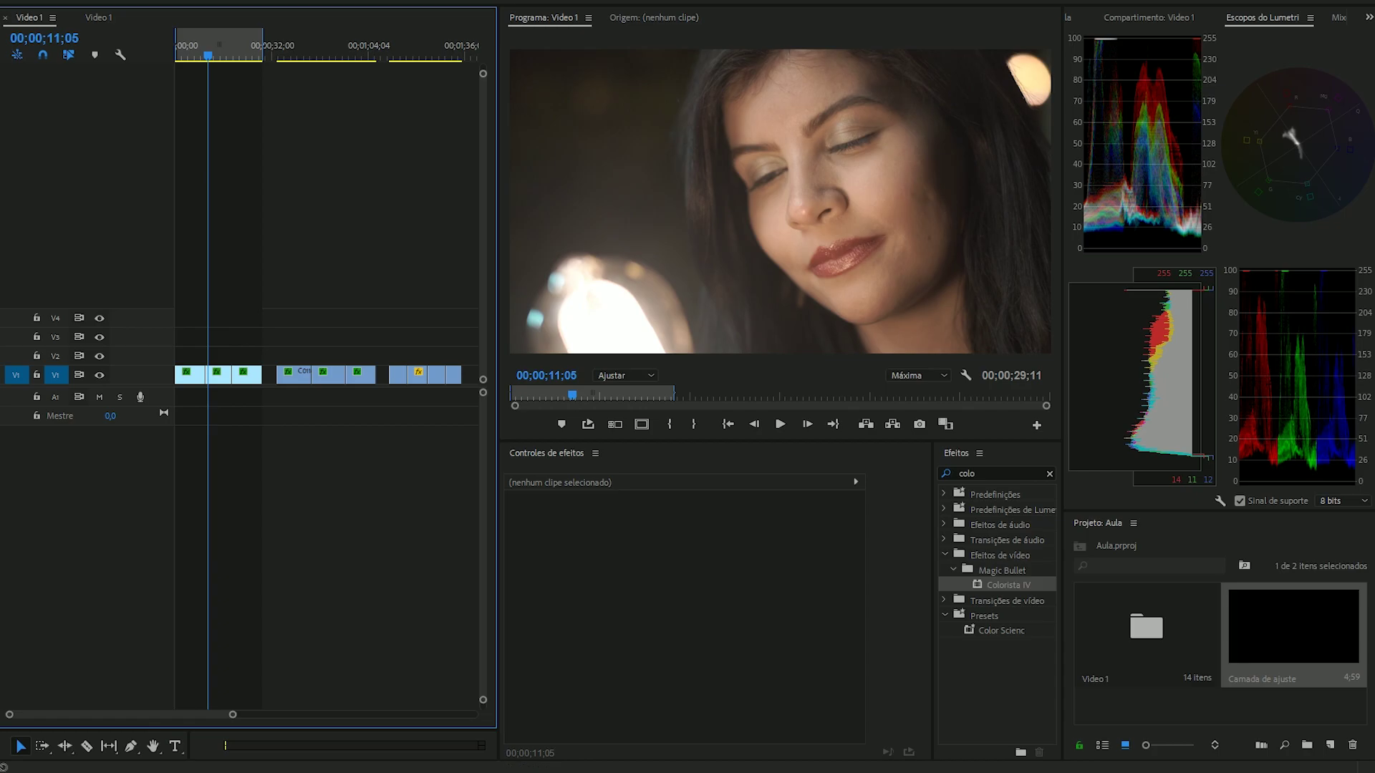
Place an adjustment layer on track V2 across the first three clips and apply the Colorista IV effect to it.
left_click_drag(1293, 627, 262, 356)
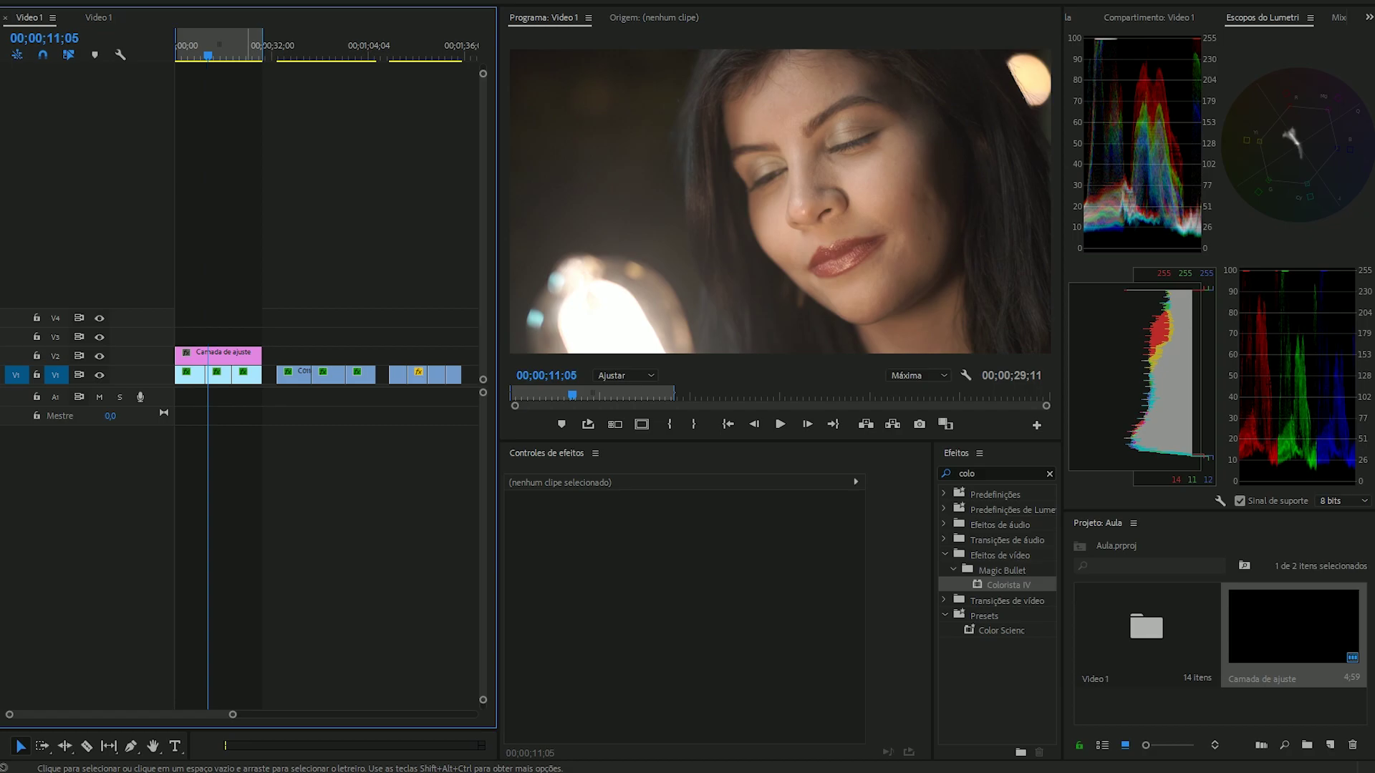
left_click(222, 355)
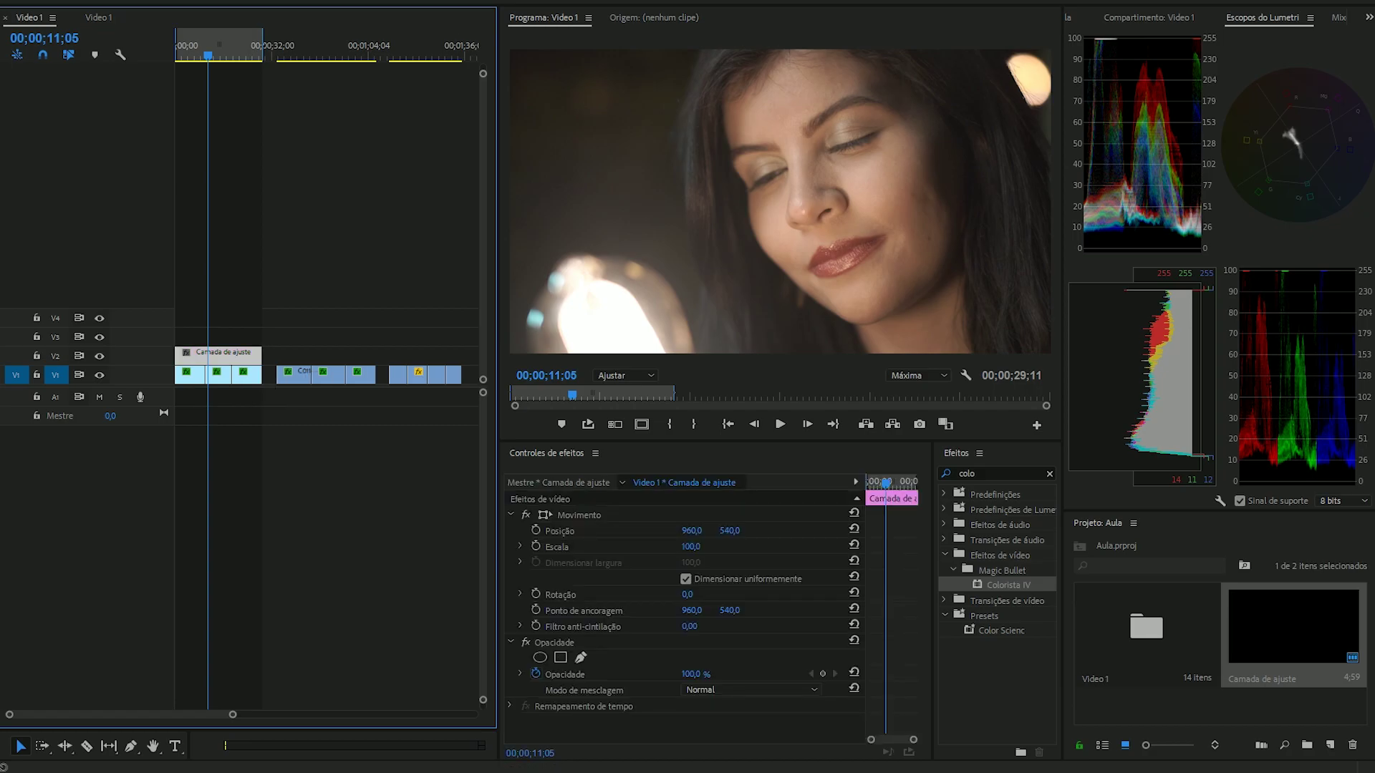
left_click_drag(1008, 585, 216, 357)
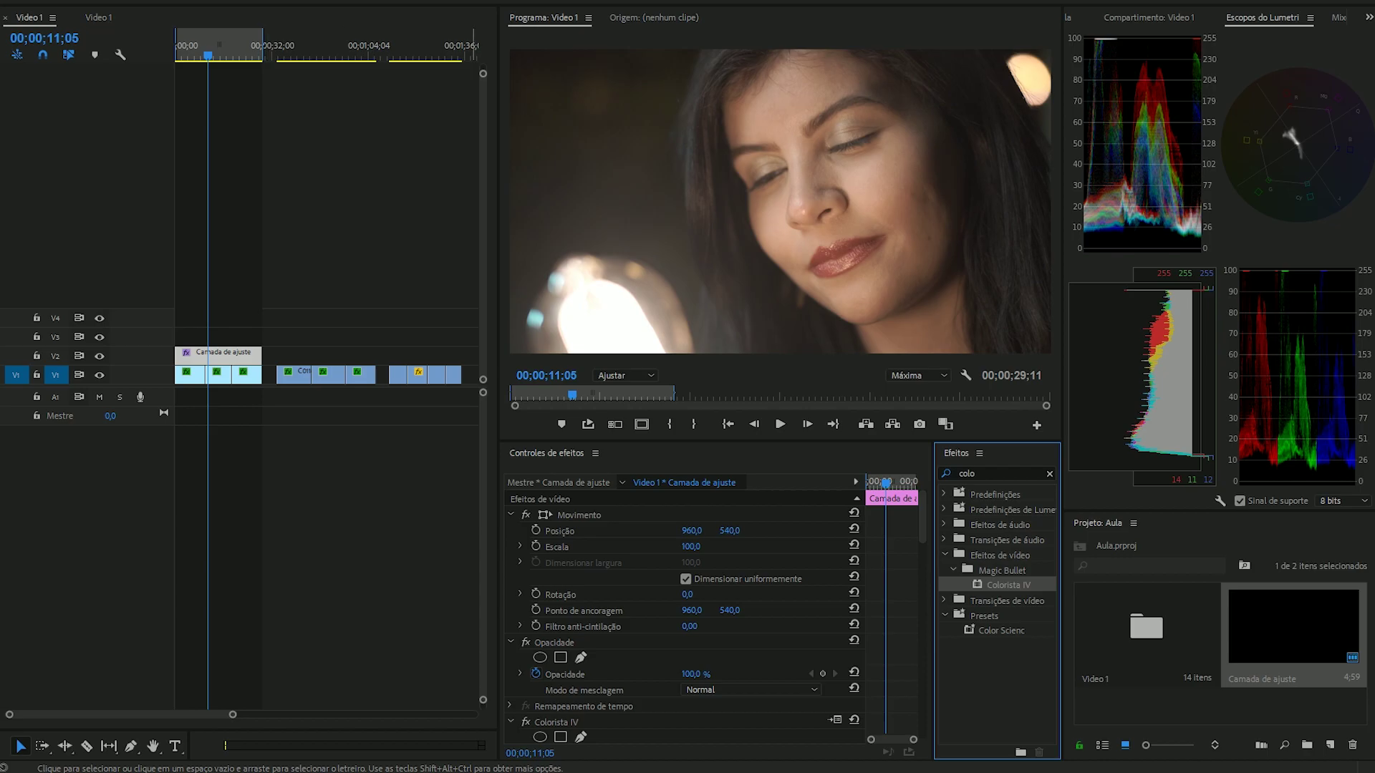
Set the Colorista IV Temperature to -32 and Tint to 5 on the adjustment layer, and compare the image with track V2 hidden.
scroll(684, 609, "down", 1)
scroll(684, 609, "down", 5)
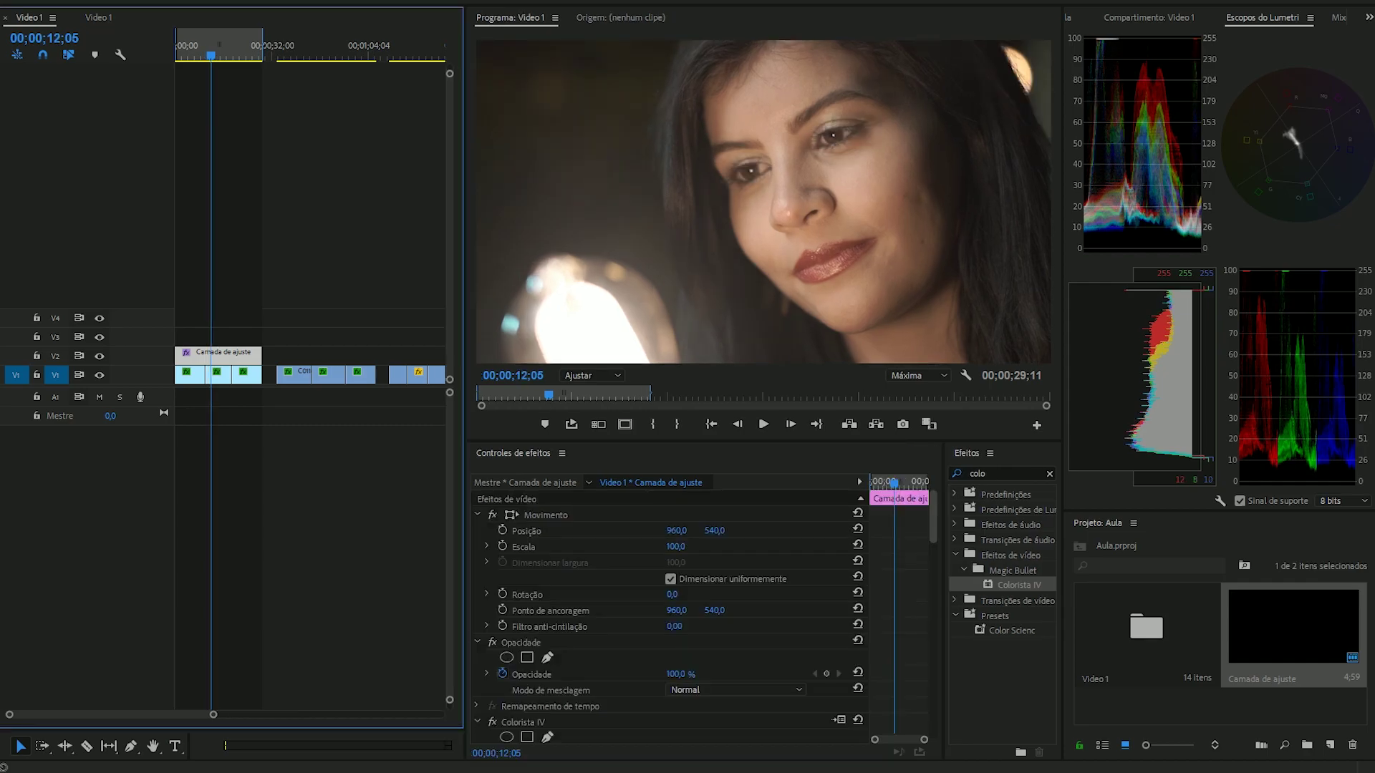
scroll(666, 616, "up", 5)
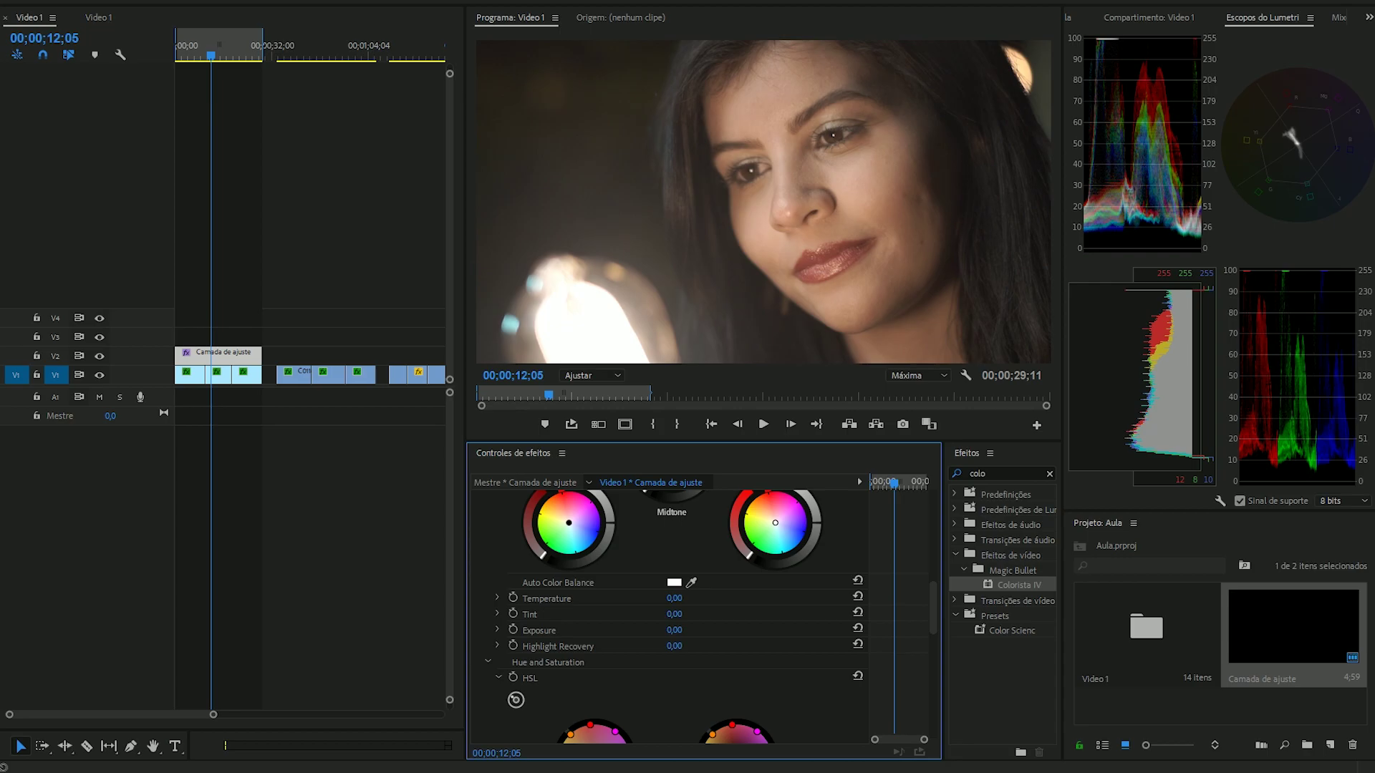
left_click_drag(674, 598, 651, 598)
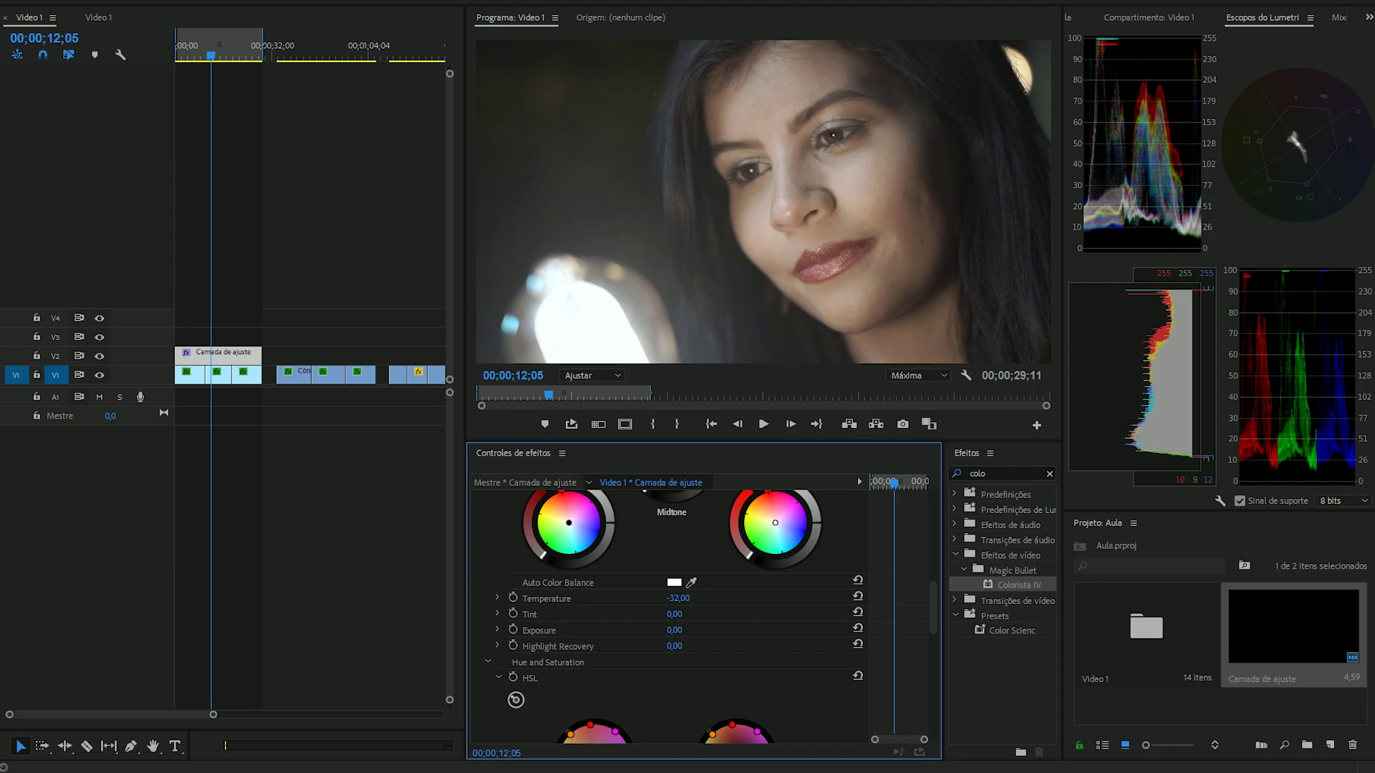
left_click_drag(674, 614, 678, 614)
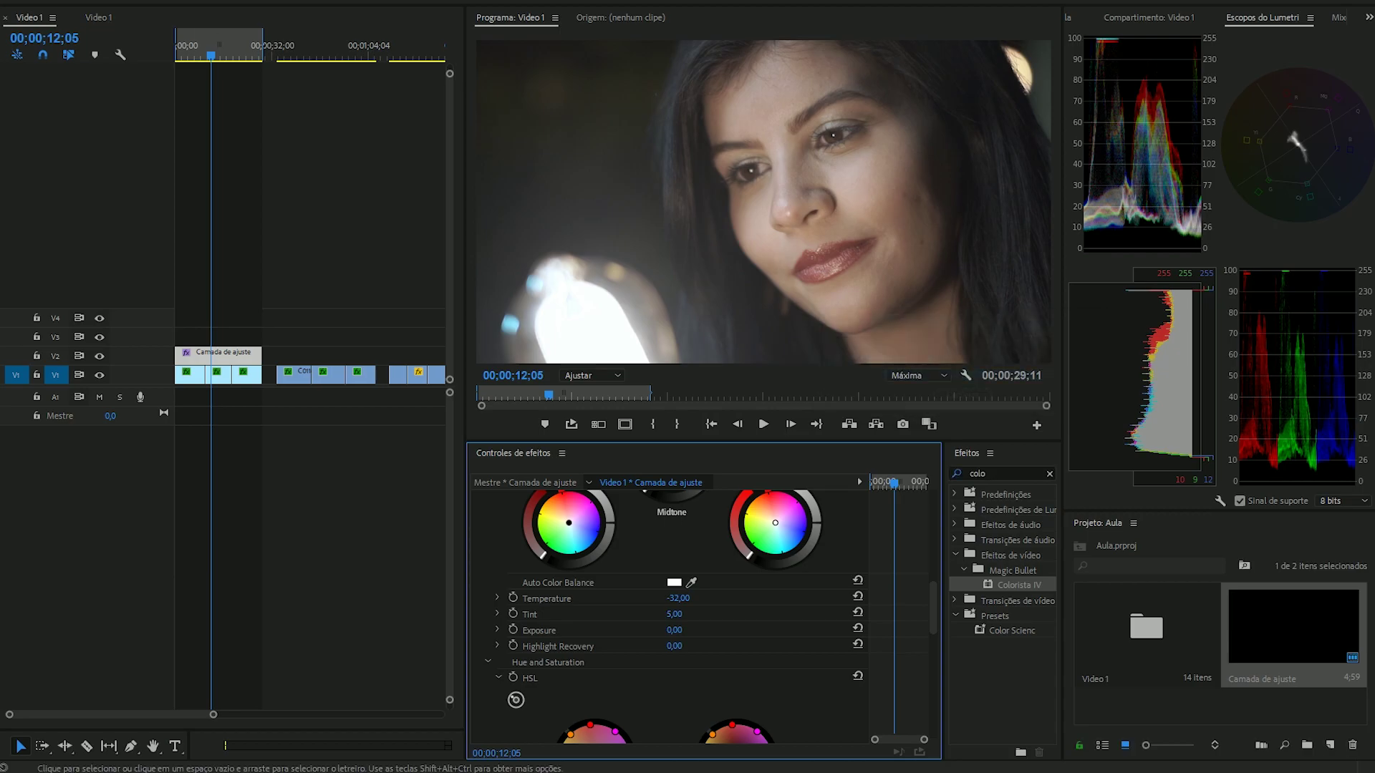
left_click(100, 356)
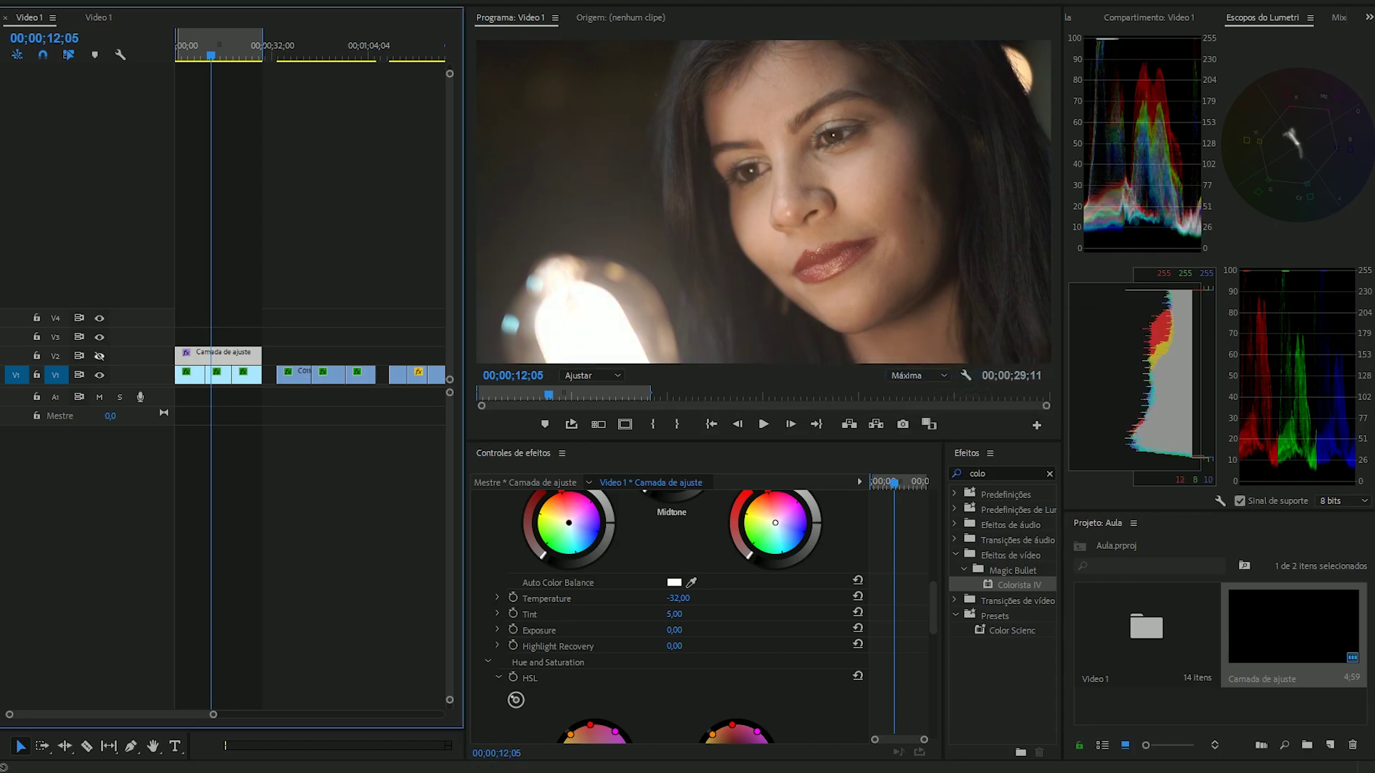
left_click(100, 356)
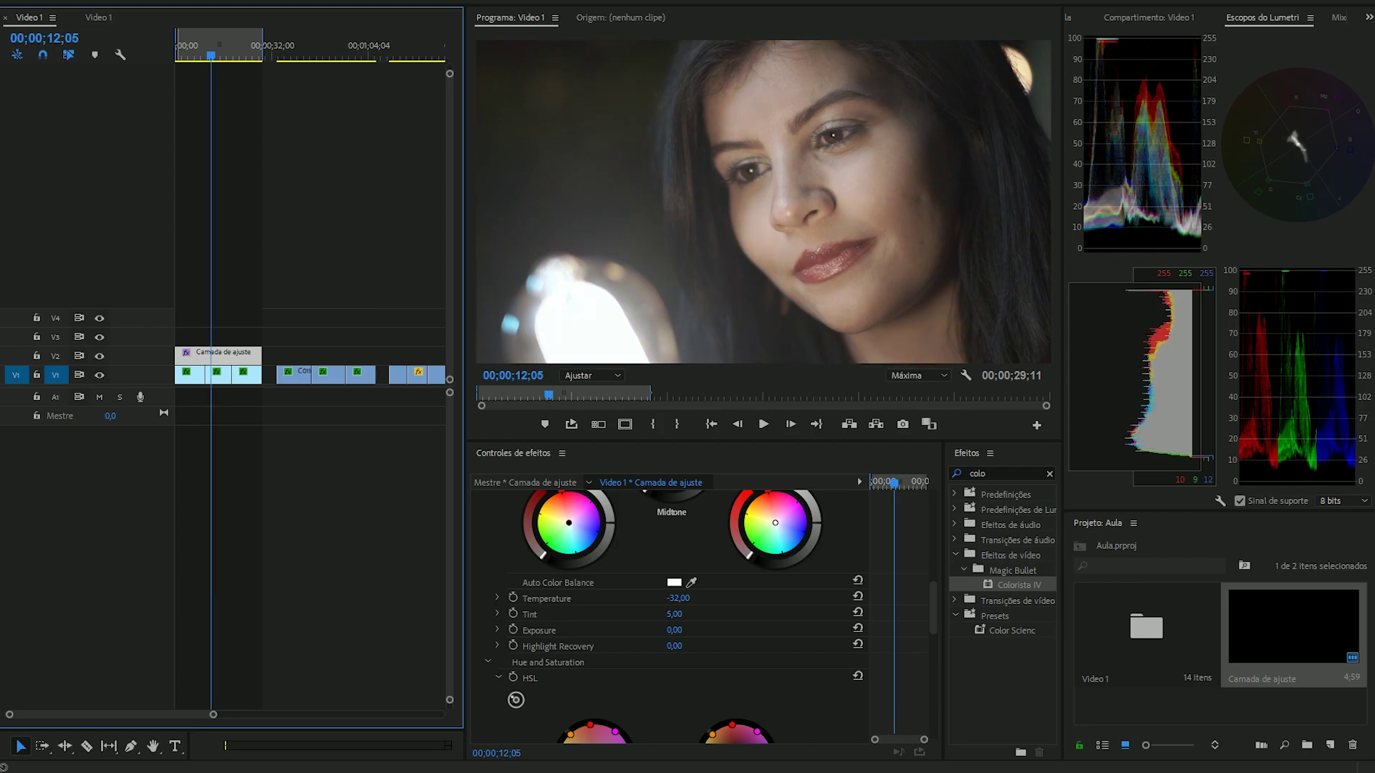
Shape the adjustment layer's Colorista IV RGB curve with a lowered shadow point and a midtone point just below the diagonal.
left_click(316, 330)
left_click(221, 356)
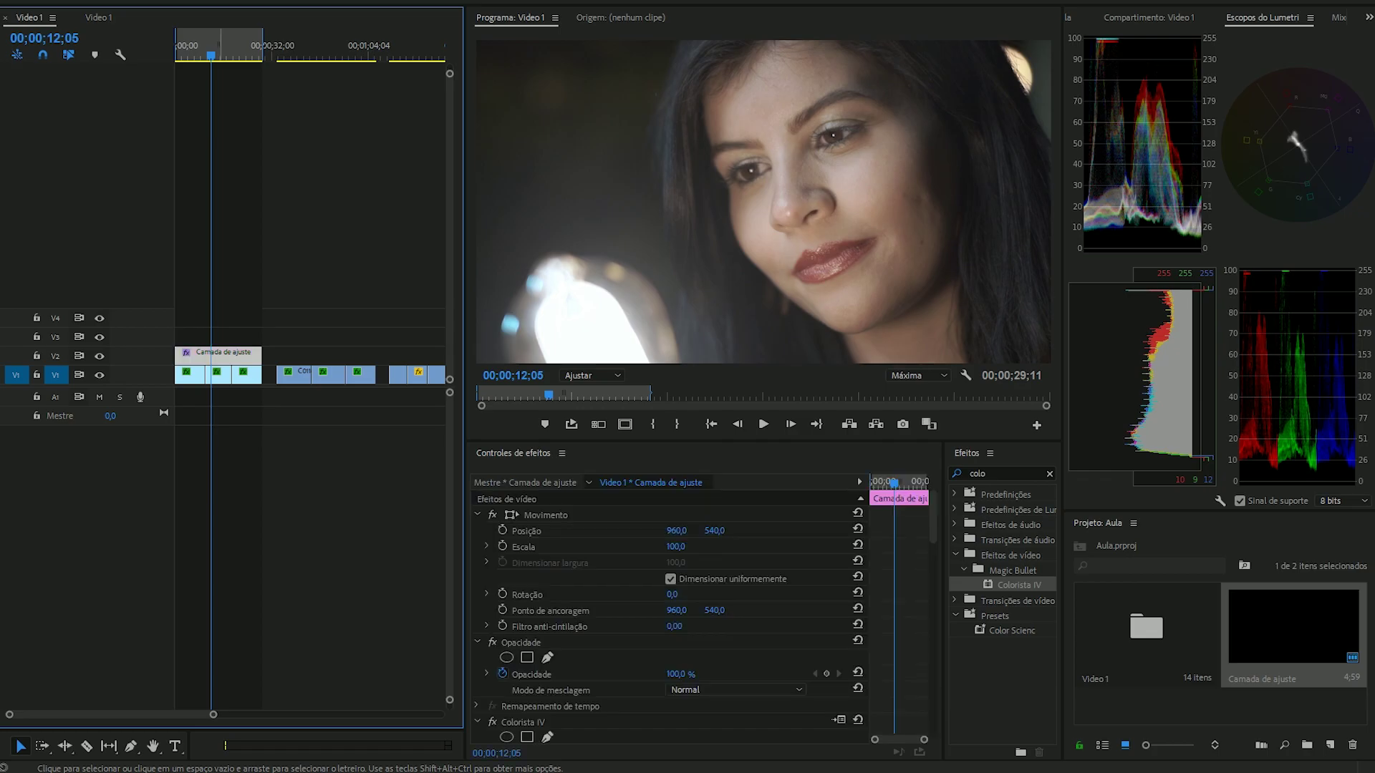
scroll(666, 609, "down", 10)
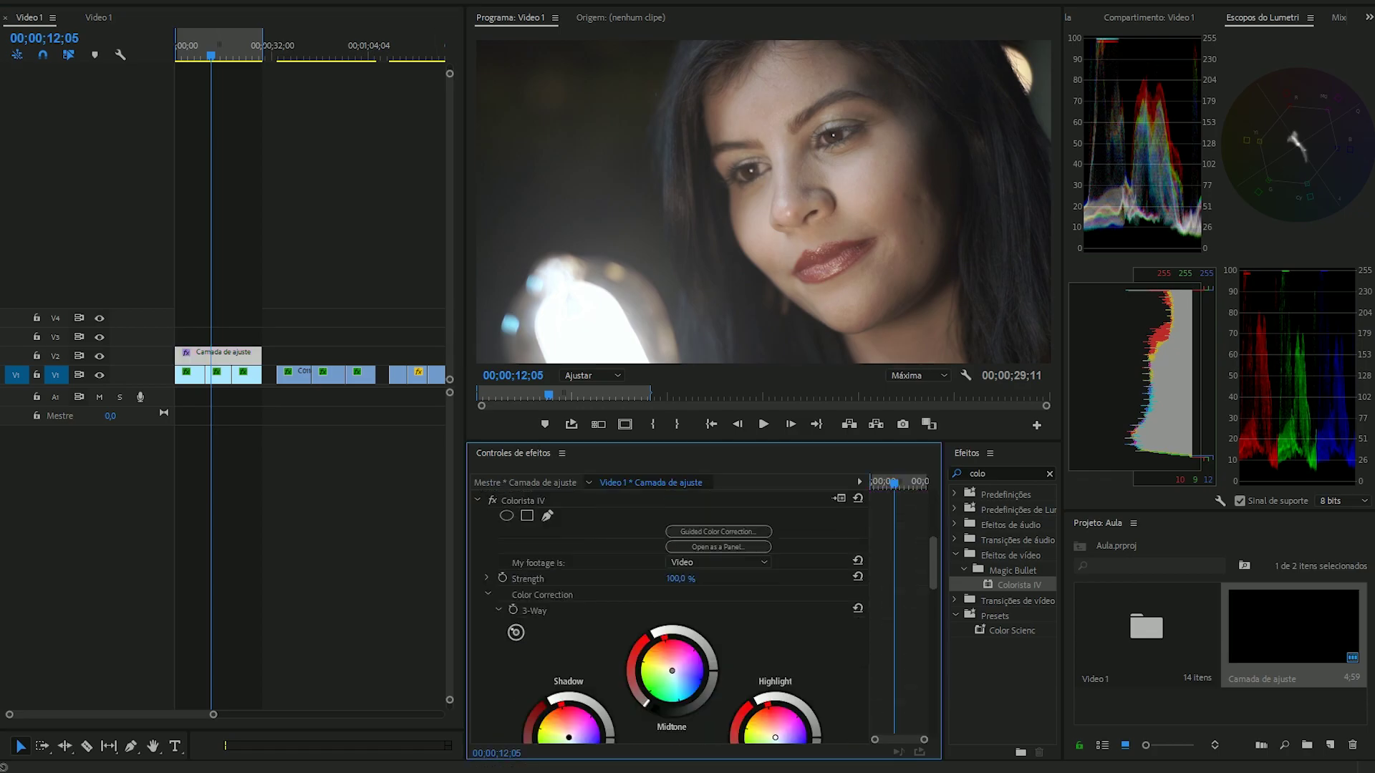
scroll(721, 616, "down", 2)
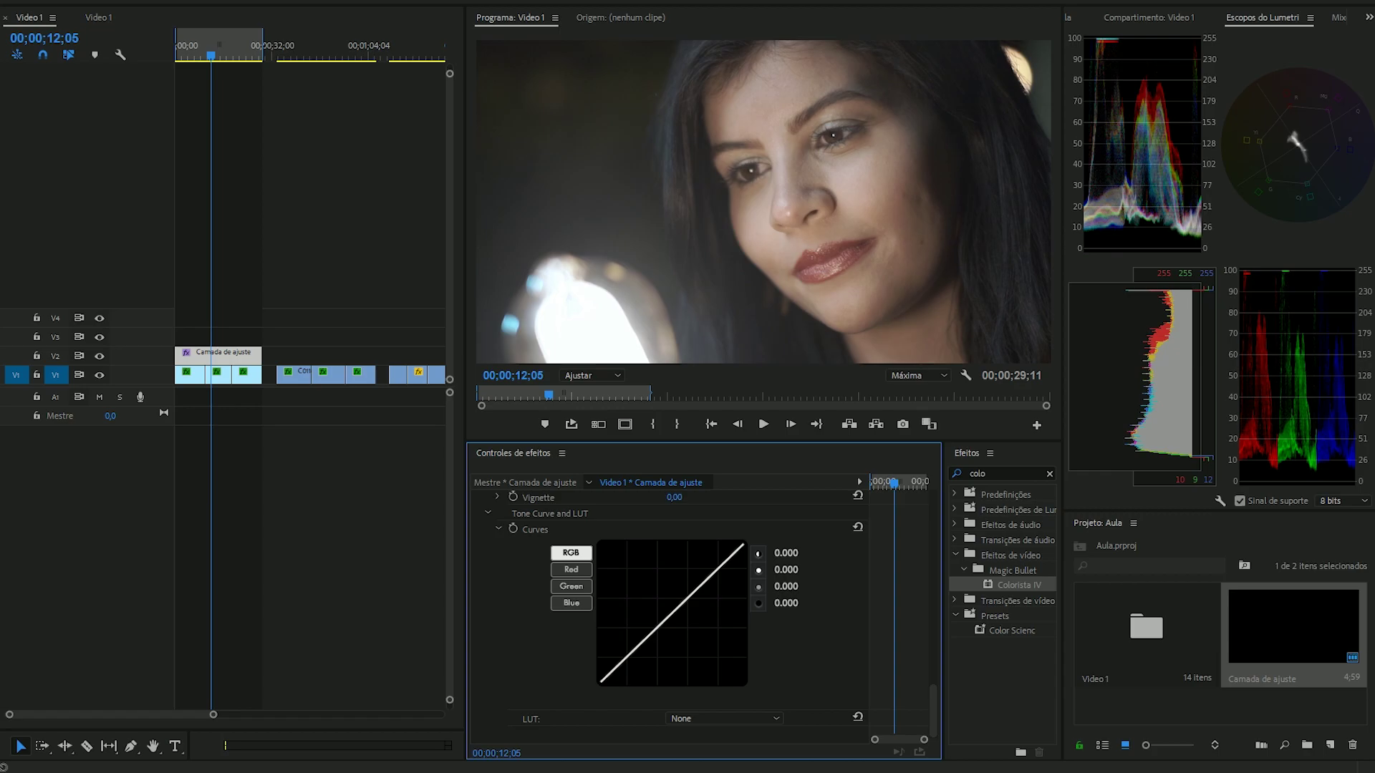
left_click_drag(632, 651, 634, 660)
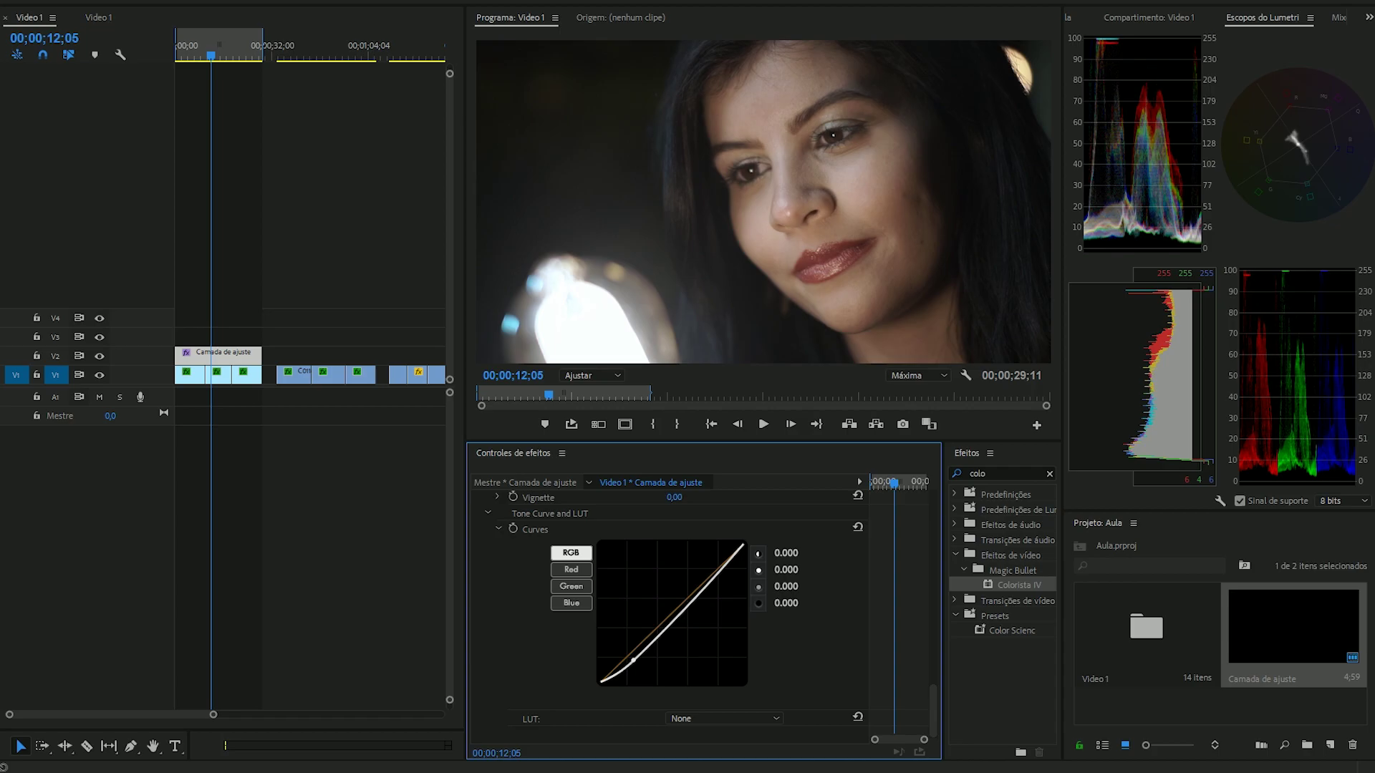
left_click_drag(676, 617, 675, 608)
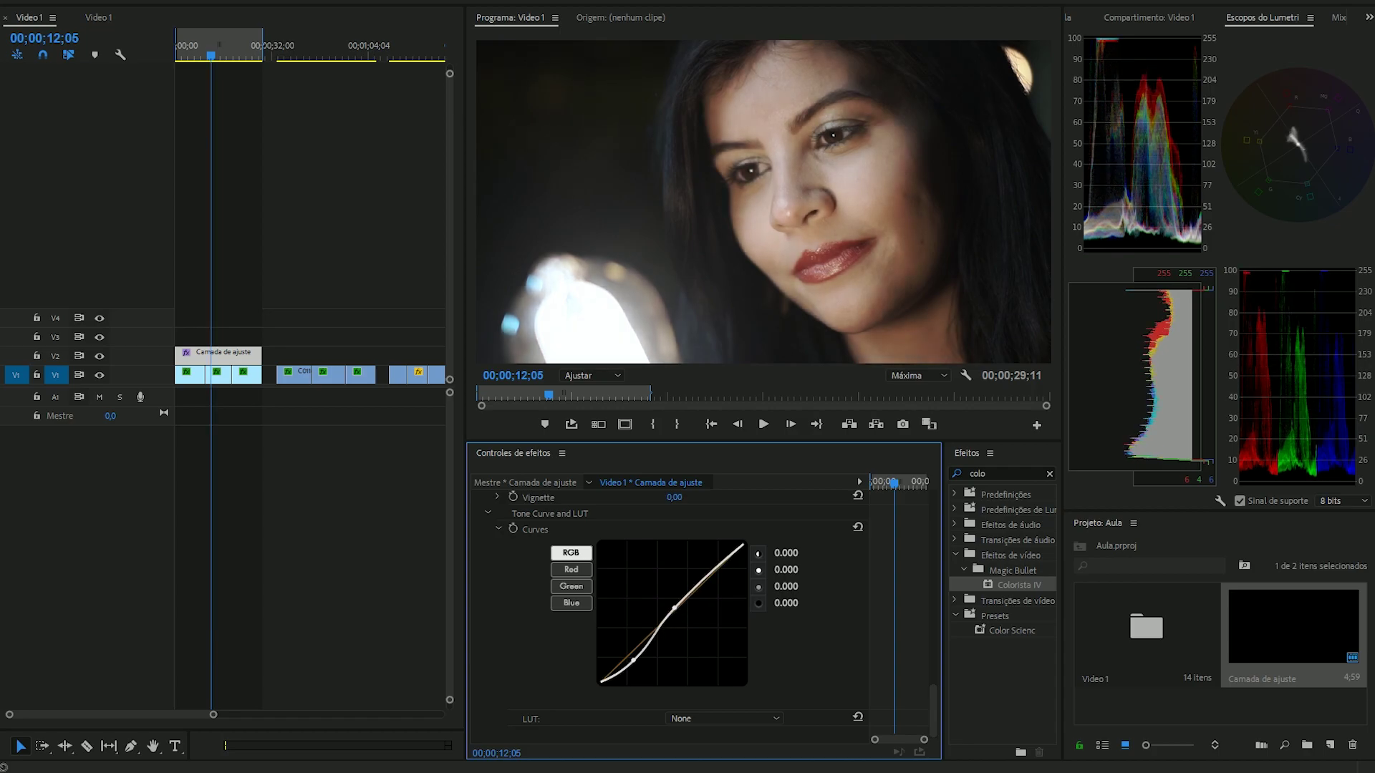
key("ctrl+z")
left_click_drag(671, 624, 671, 618)
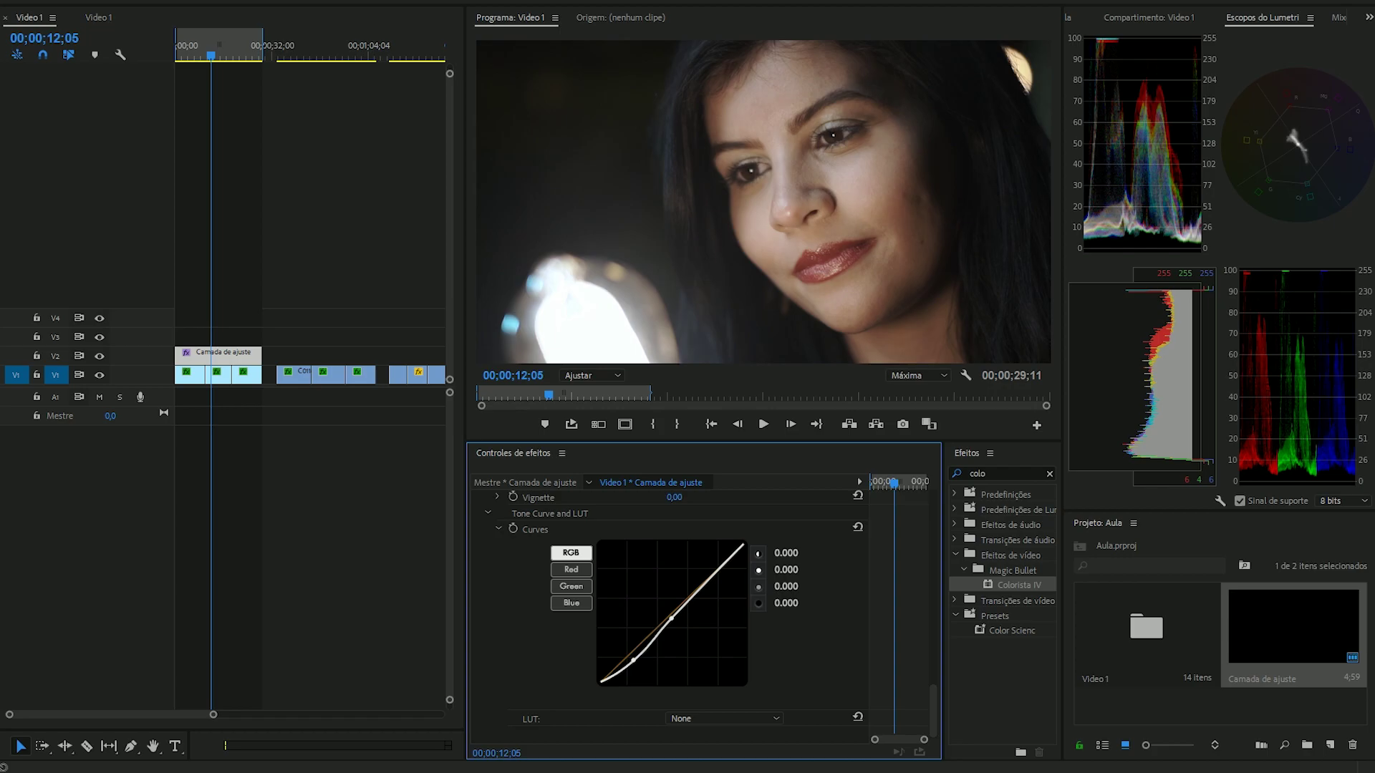
Compare the footage before and after the correction by switching the visibility of track V2 off and on.
left_click(100, 357)
left_click(99, 357)
left_click(100, 357)
left_click(100, 357)
left_click(99, 355)
left_click(100, 356)
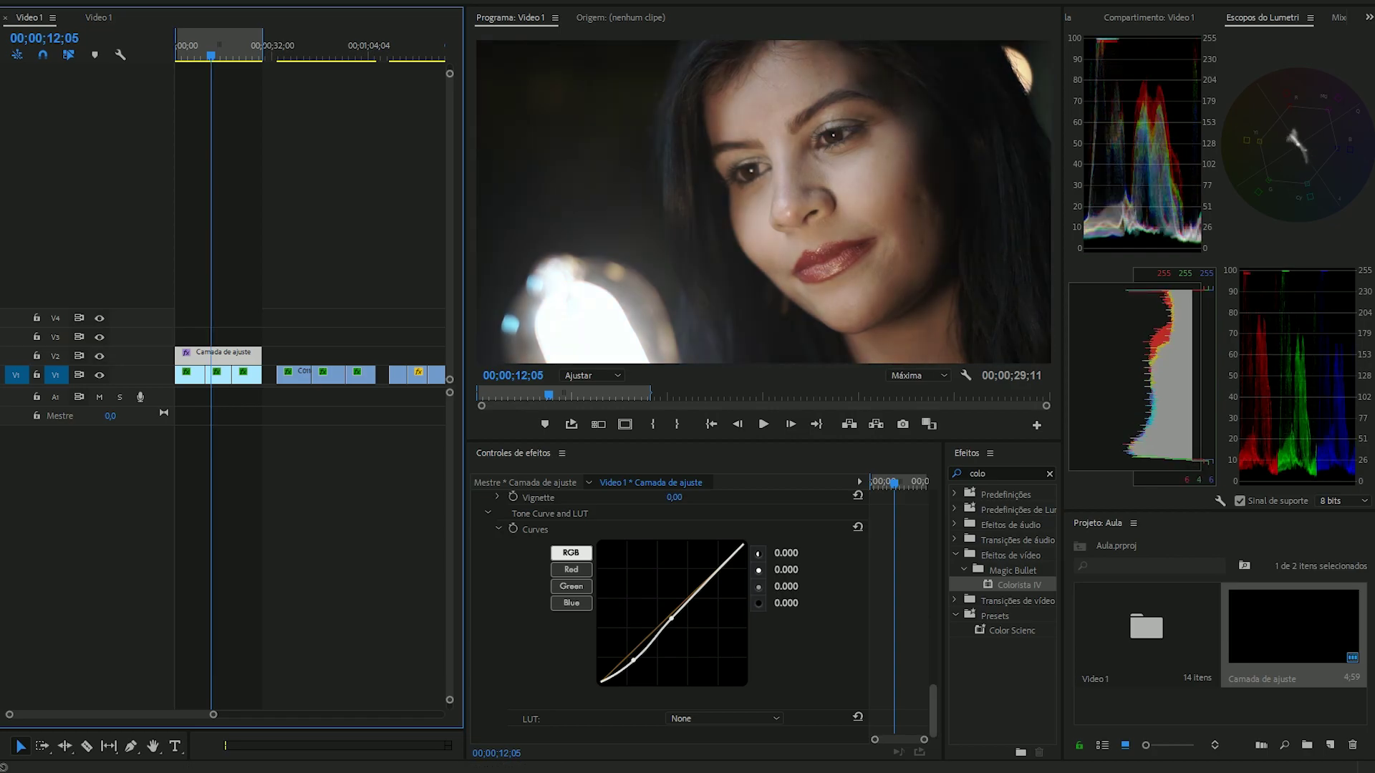
Set the Colorista IV Saturation to 10 on the adjustment layer and turn on the comparison view.
scroll(686, 616, "up", 3)
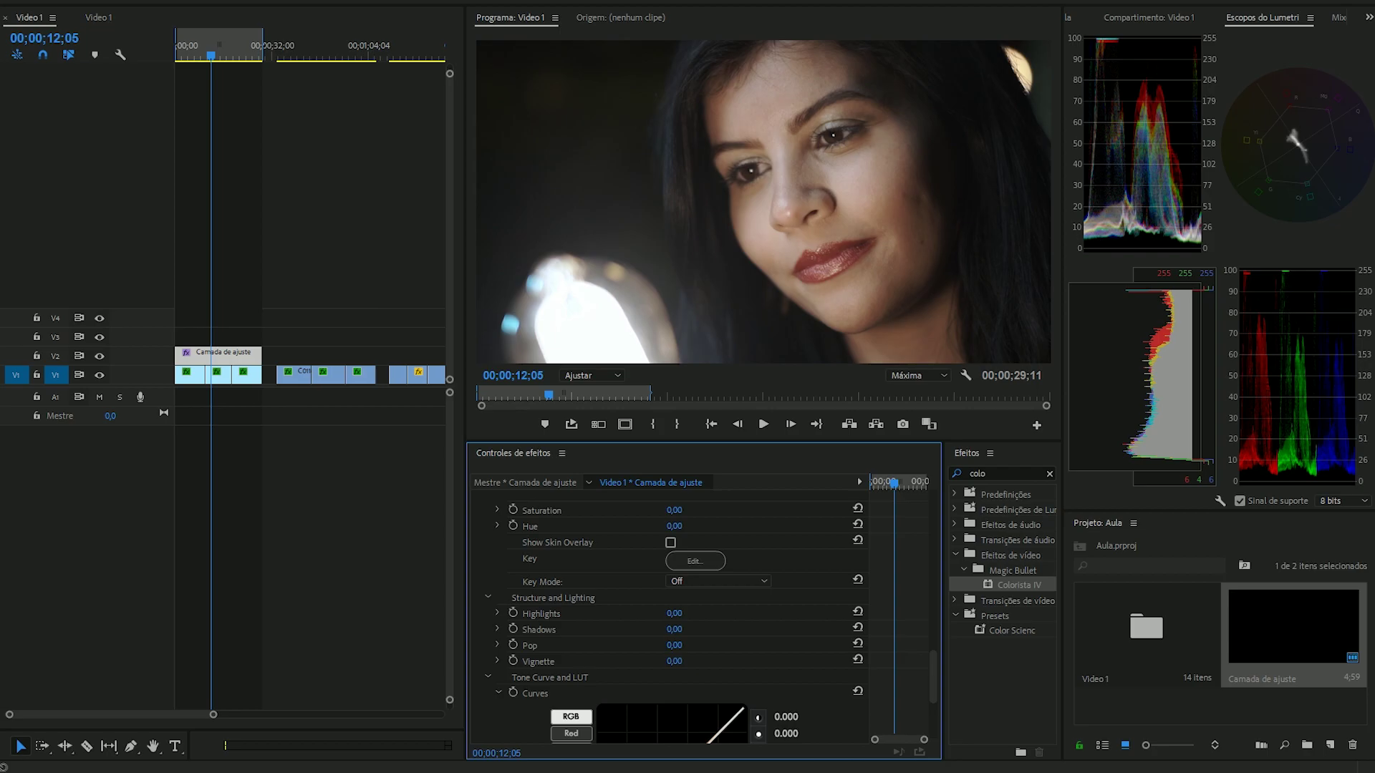
left_click_drag(675, 511, 682, 511)
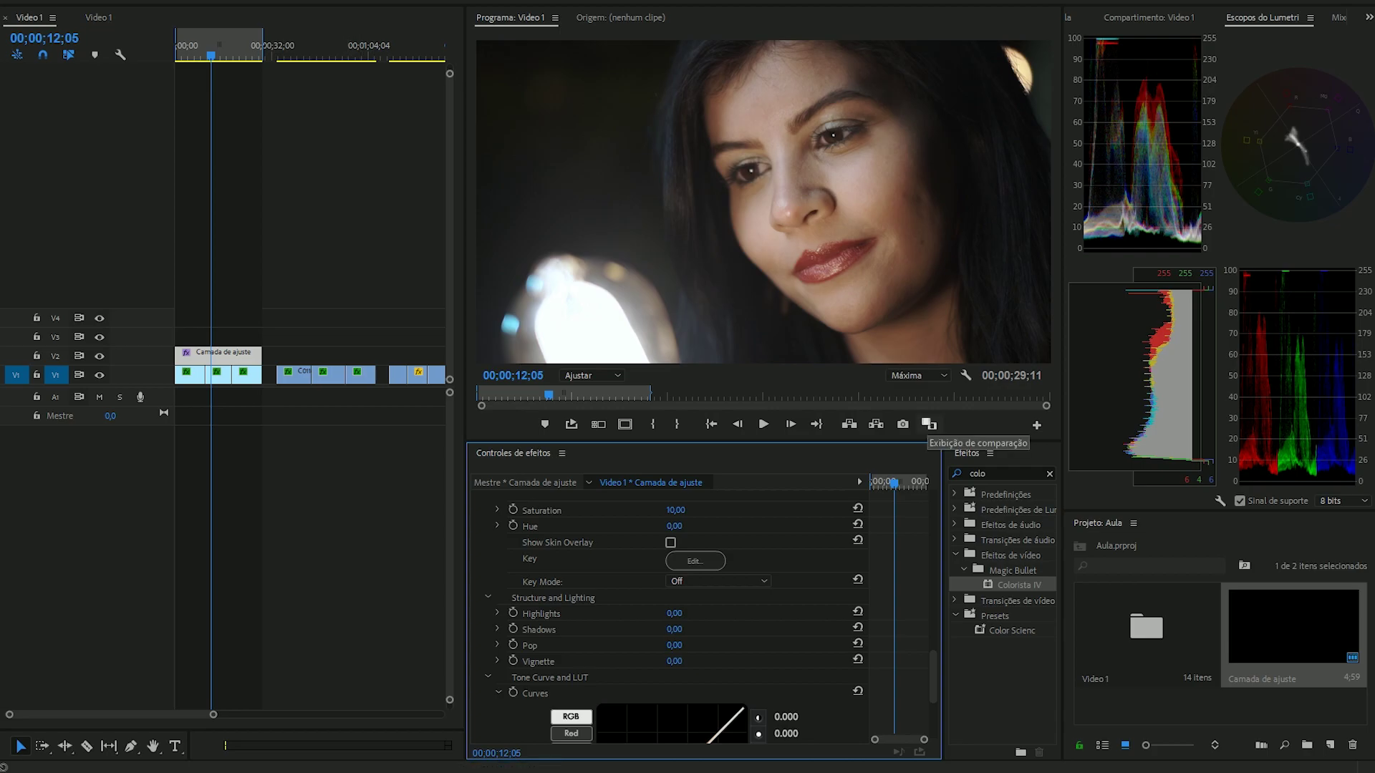
left_click(929, 425)
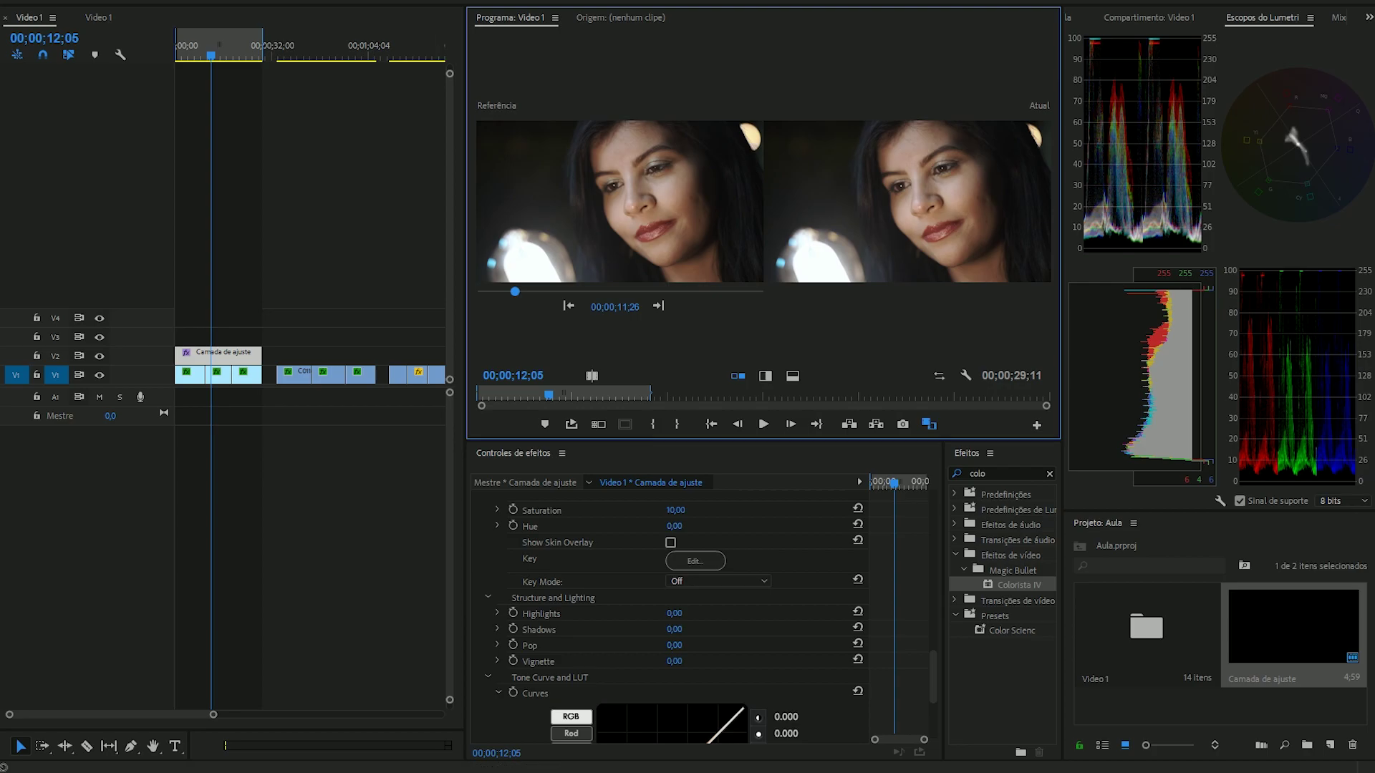
Check the first and third clips against the reference frame in the comparison view.
left_click(182, 47)
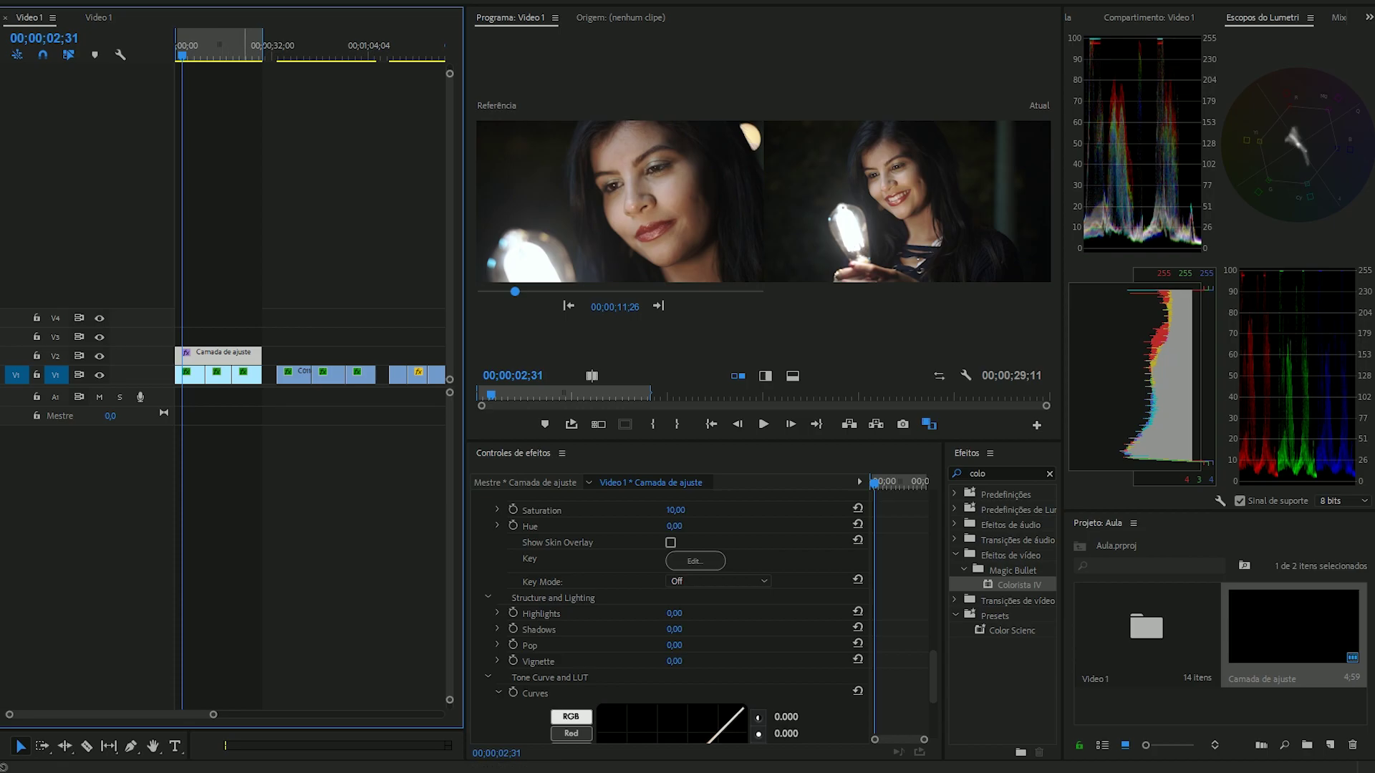
left_click(245, 45)
left_click_drag(244, 46, 255, 46)
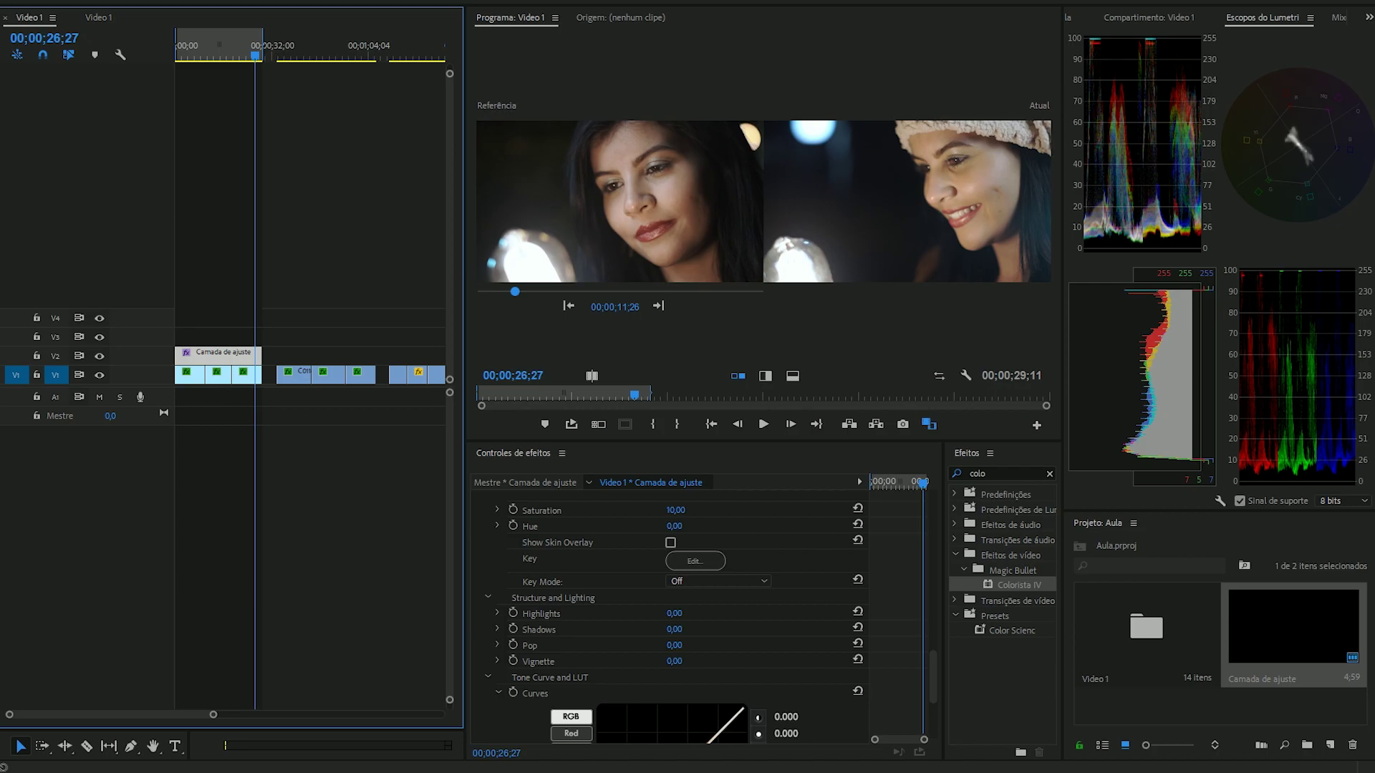
Split the V2 adjustment layer at the start of the third clip and set the Colorista IV Tint of its last part to 14.
key("c")
left_click(232, 356)
key("v")
left_click(247, 356)
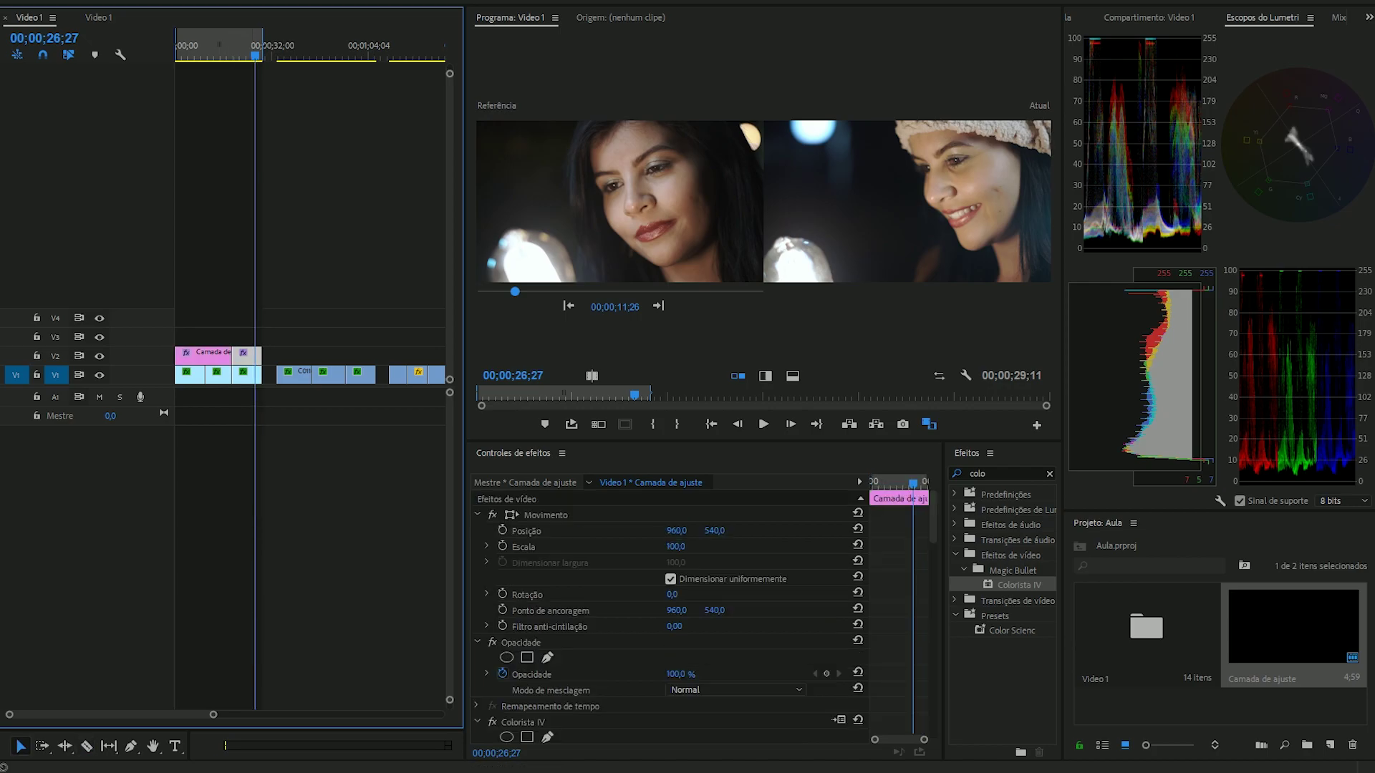
scroll(666, 616, "down", 10)
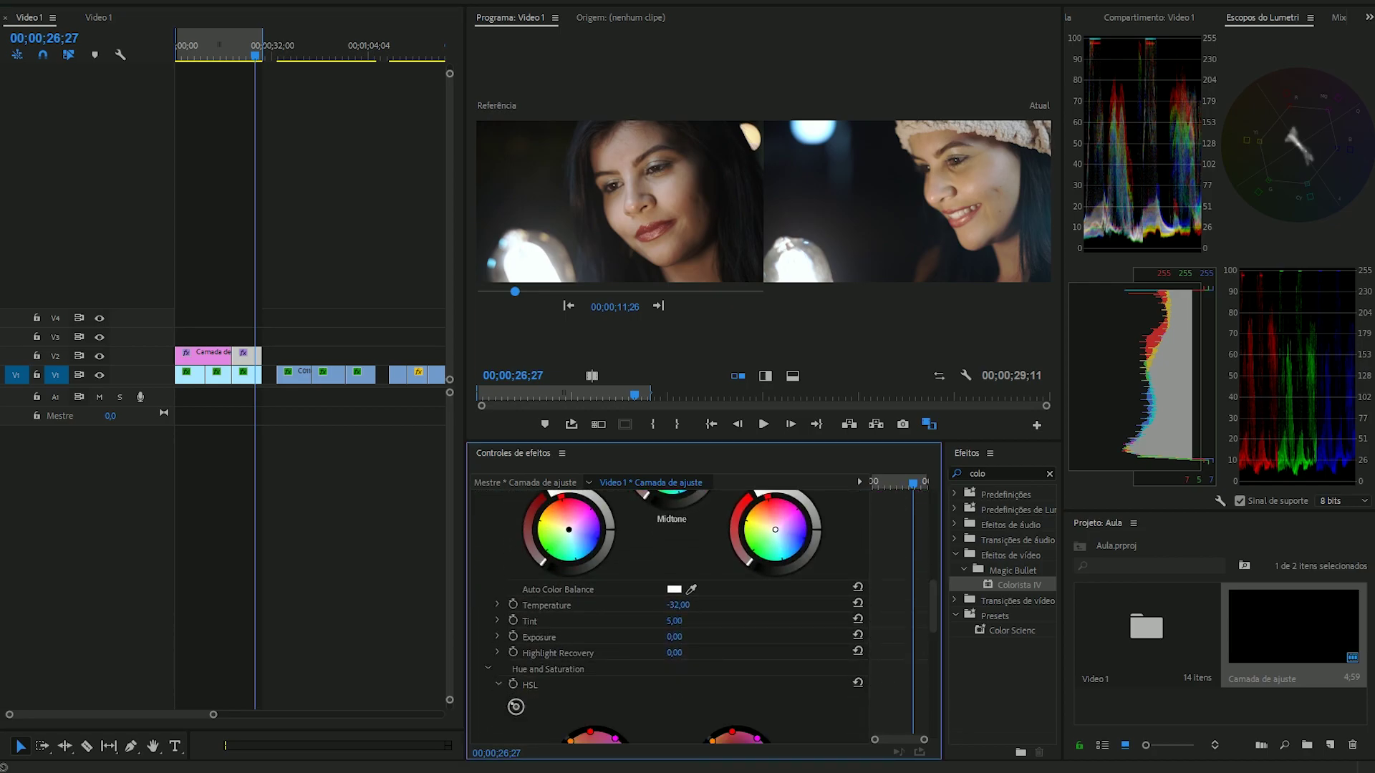
left_click_drag(674, 621, 679, 621)
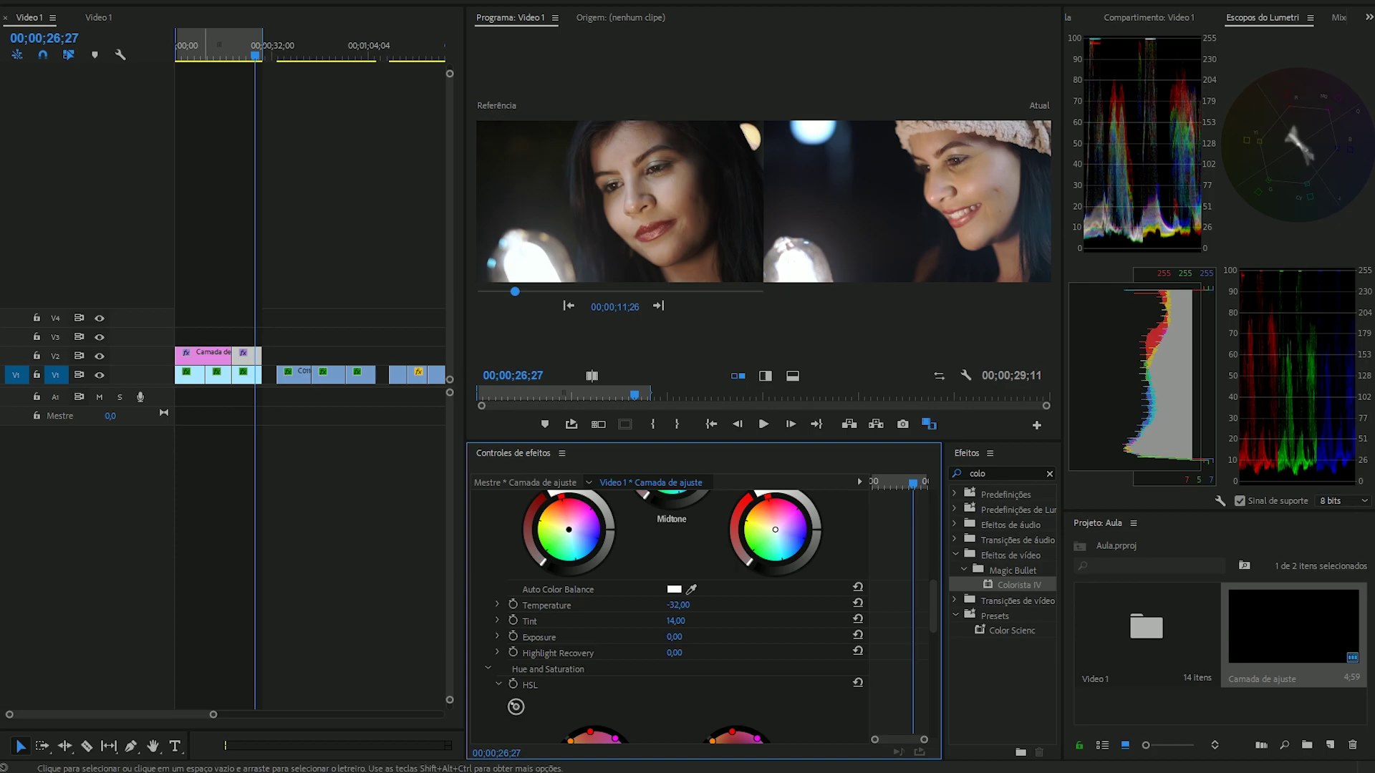
Review the first two clips, add a second adjustment layer on V3 across the three clips and apply Colorista IV to it.
left_click_drag(255, 54, 184, 55)
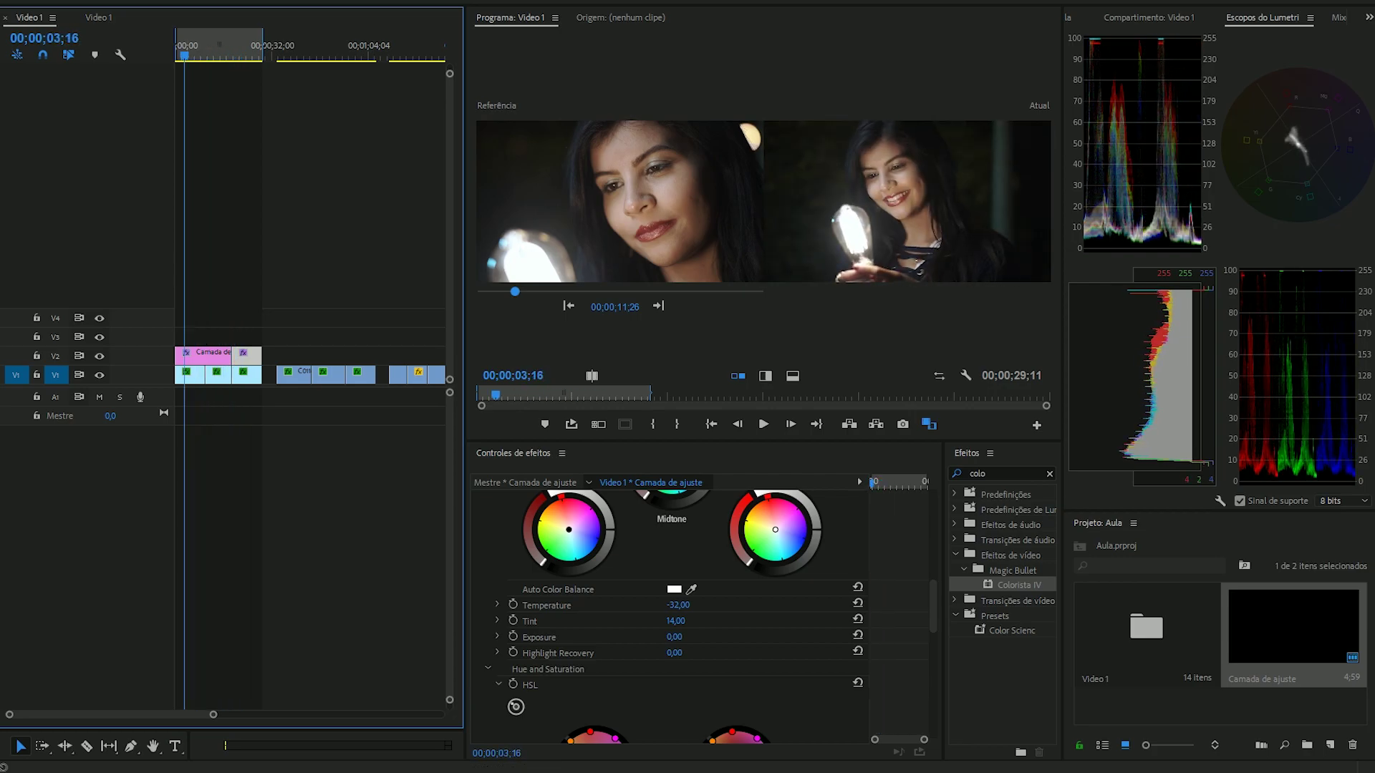
left_click(212, 55)
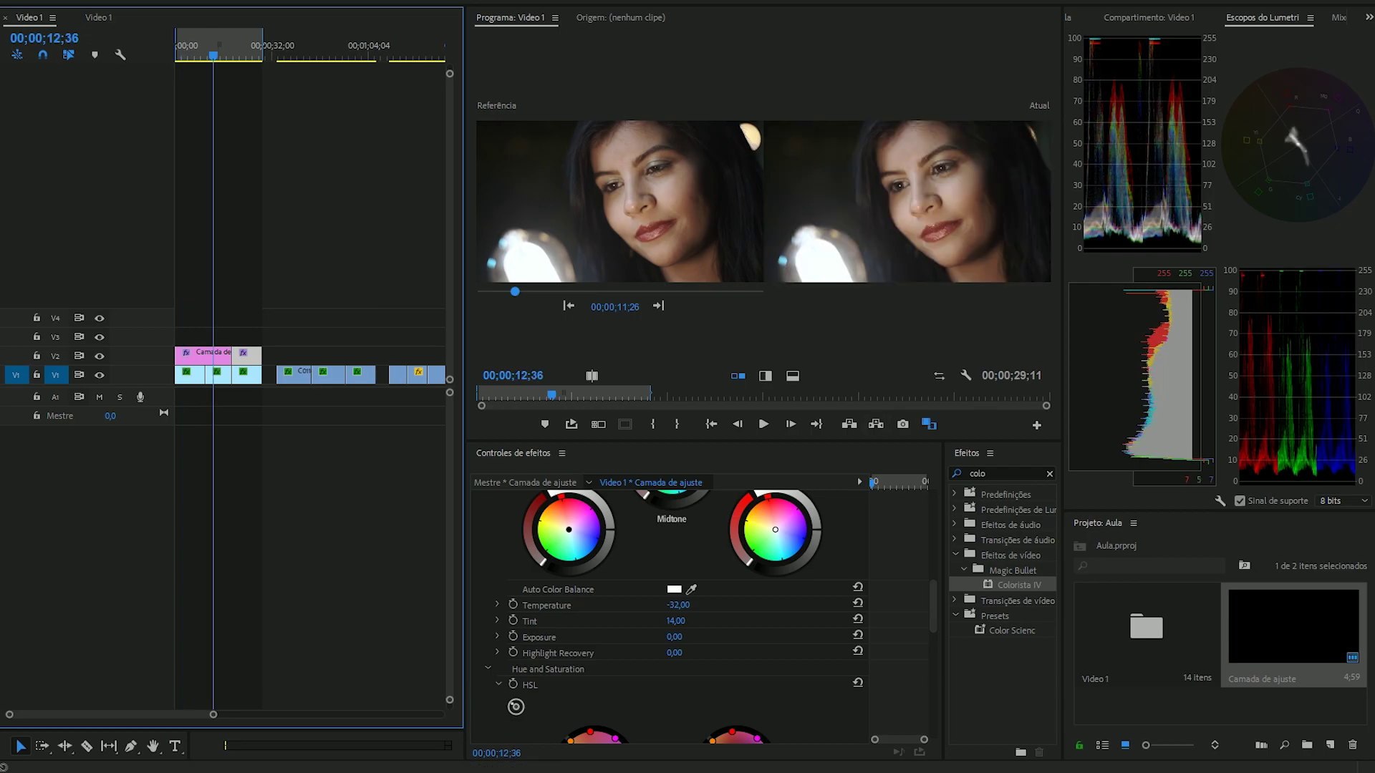
left_click_drag(1294, 626, 183, 335)
left_click_drag(188, 337, 262, 337)
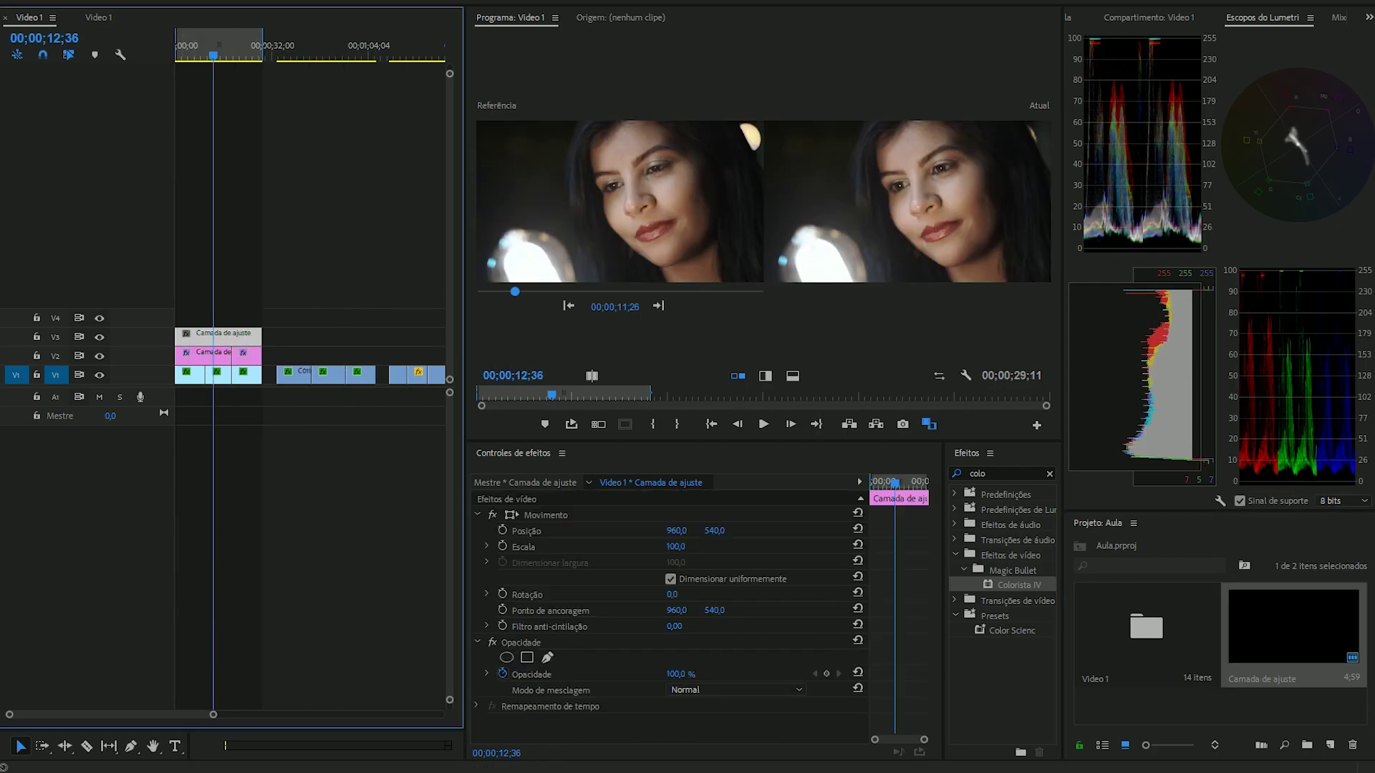
left_click_drag(1019, 585, 219, 337)
Import the LUT file Vision 6 - Rec.709.cube into Colorista IV on the V3 adjustment layer.
scroll(666, 608, "down", 15)
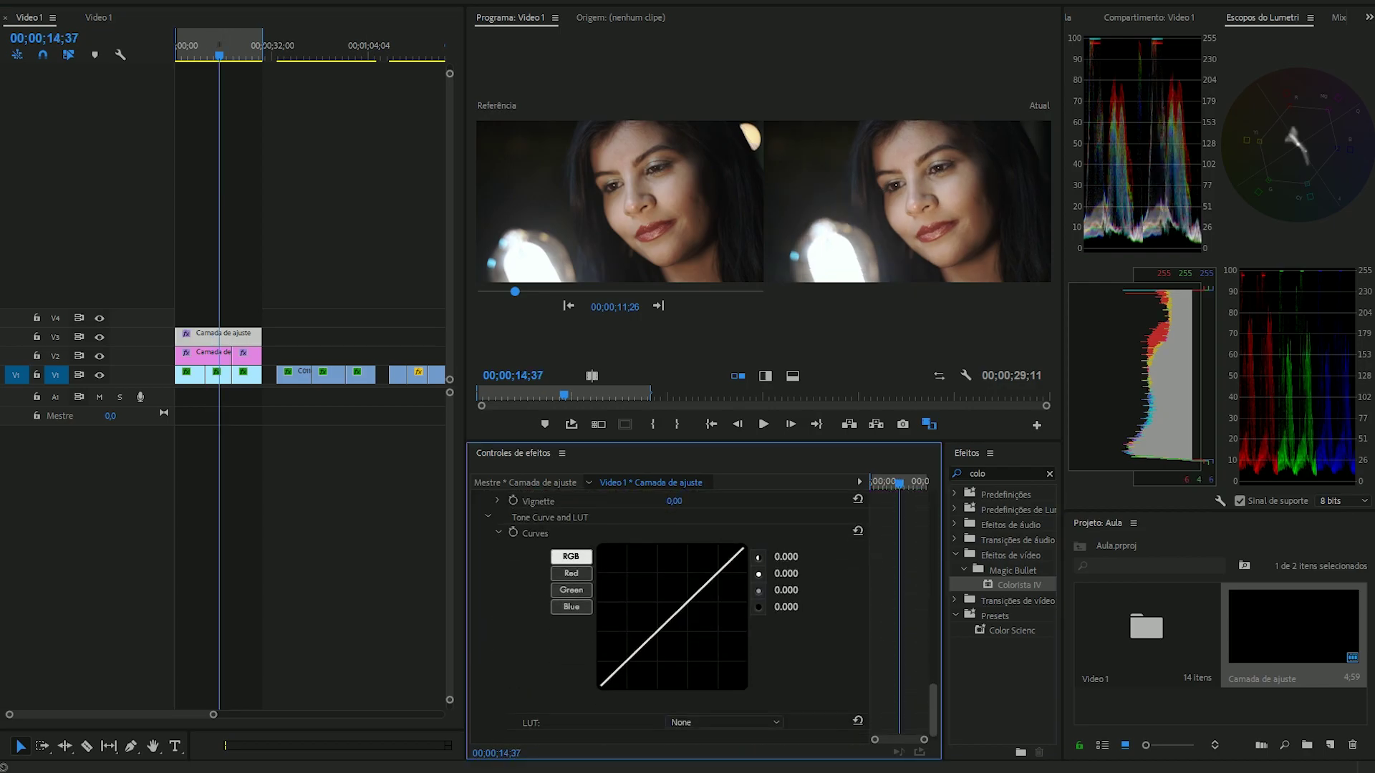
scroll(666, 609, "up", 8)
scroll(666, 609, "down", 8)
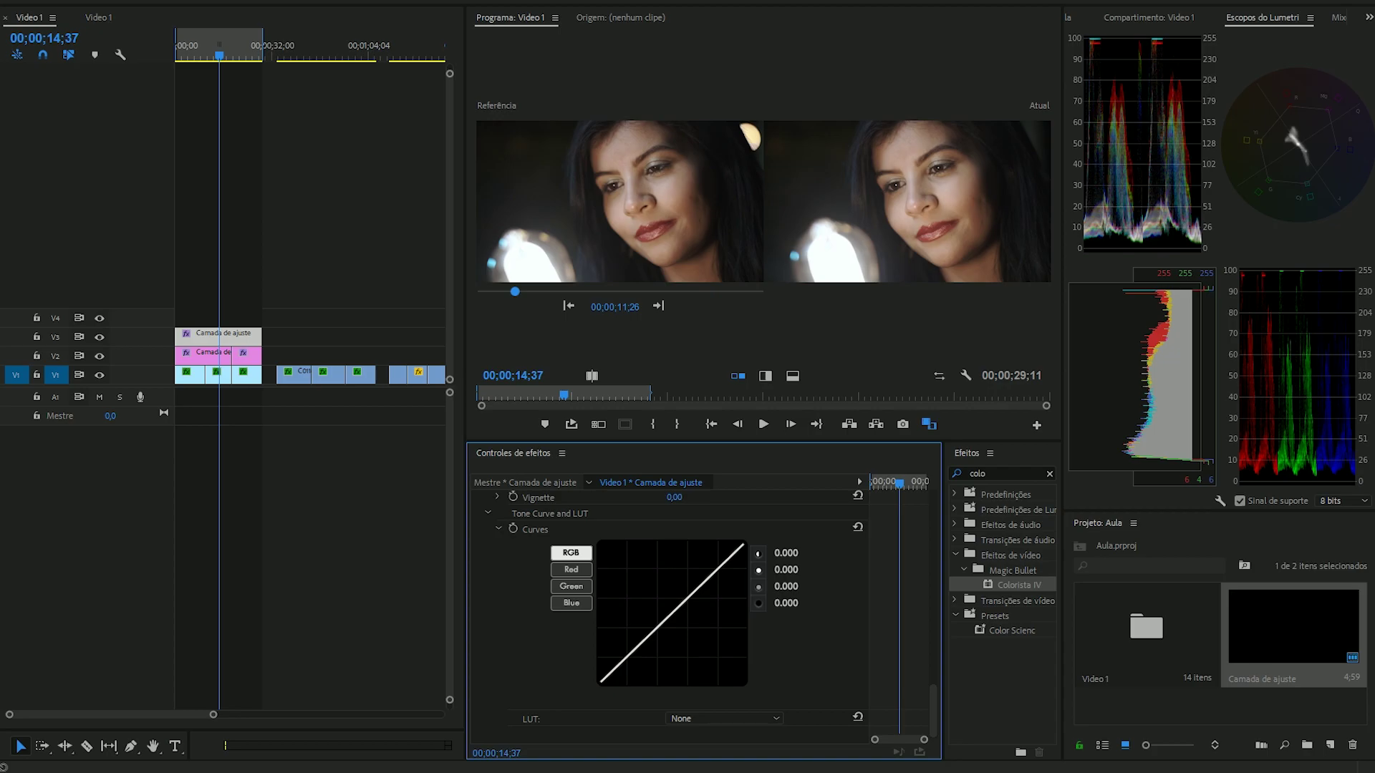
scroll(666, 609, "up", 8)
scroll(666, 608, "down", 8)
left_click(723, 718)
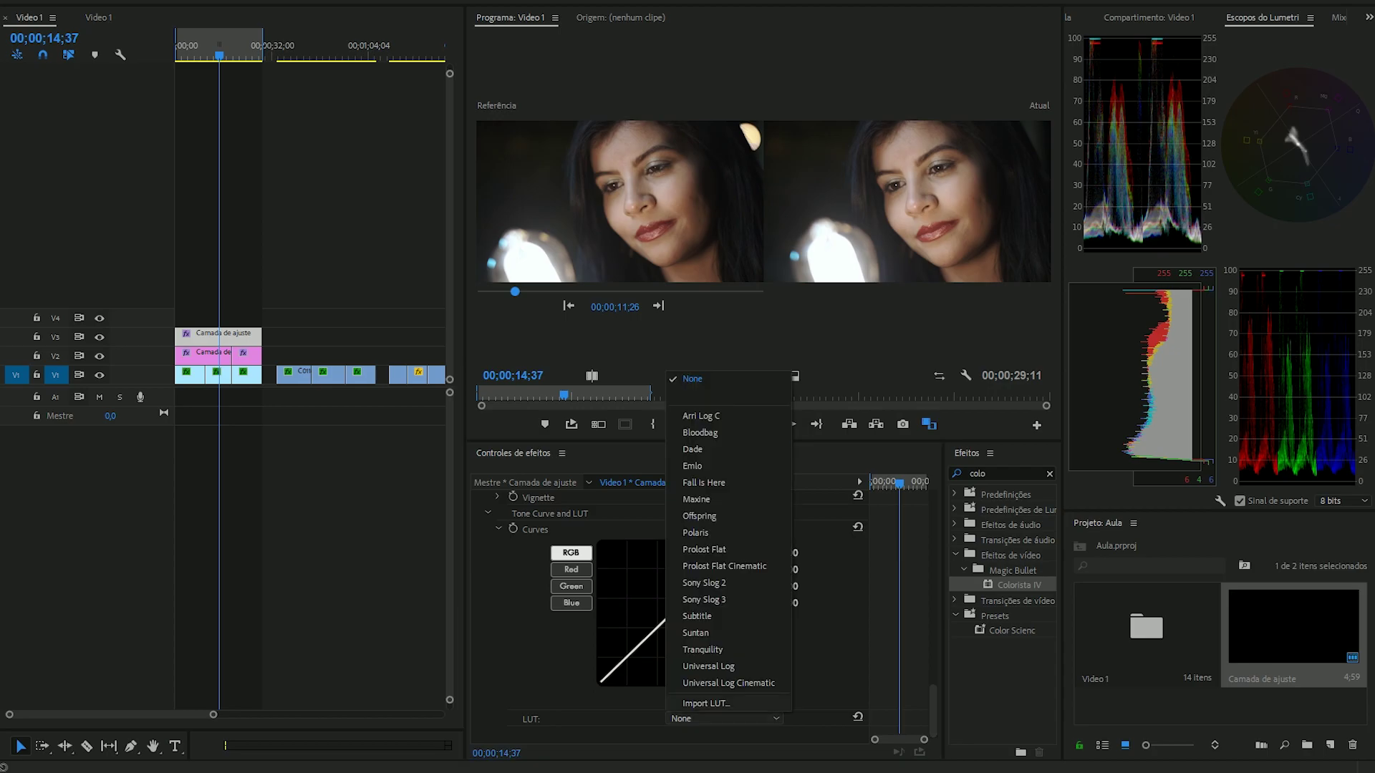
left_click(706, 704)
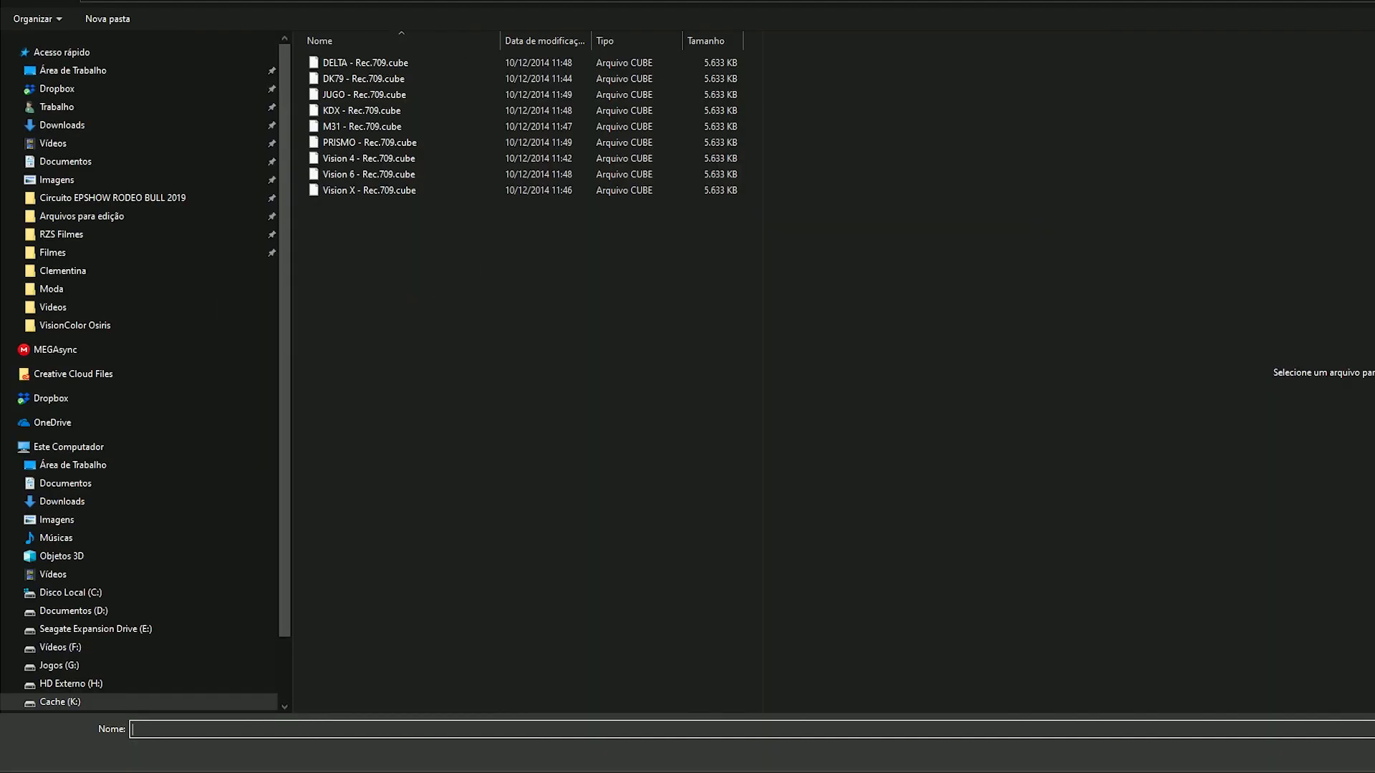
left_click(388, 176)
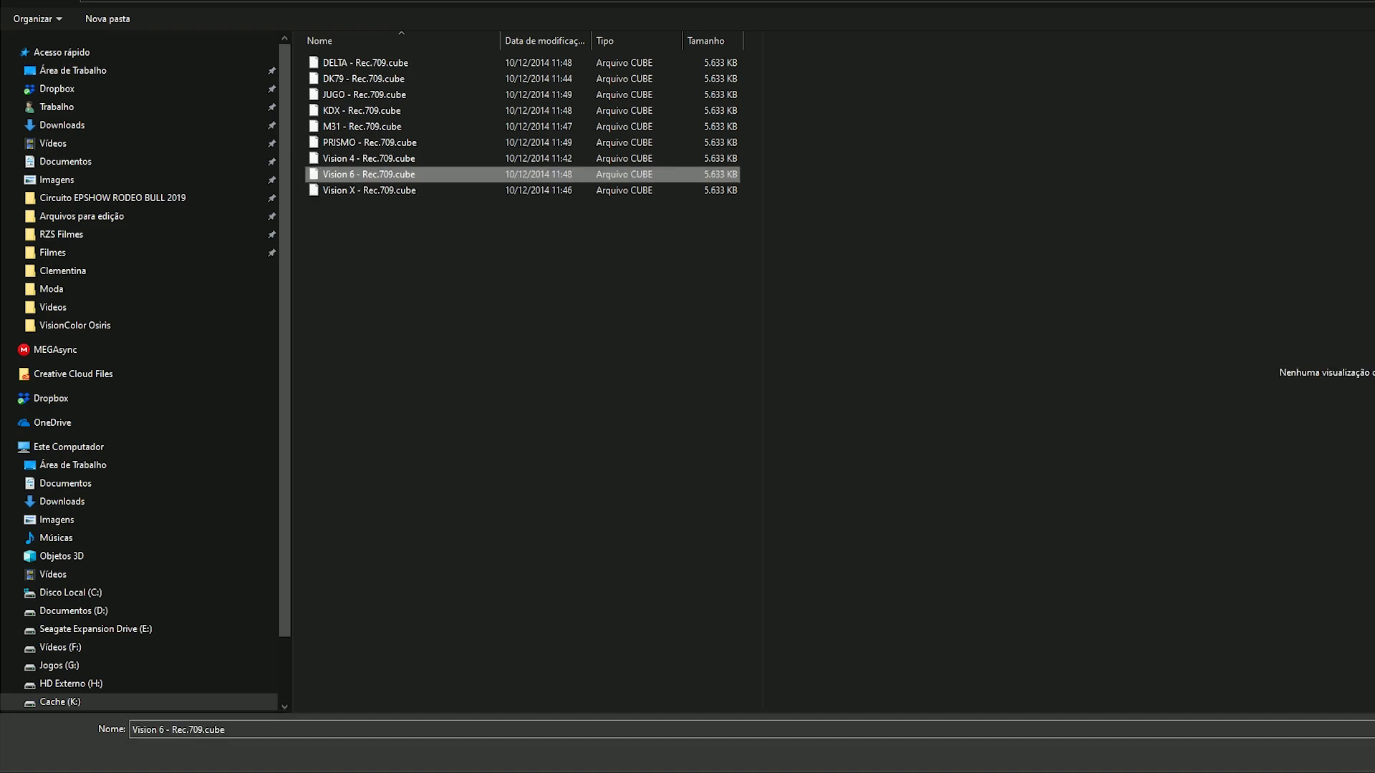
key("Return")
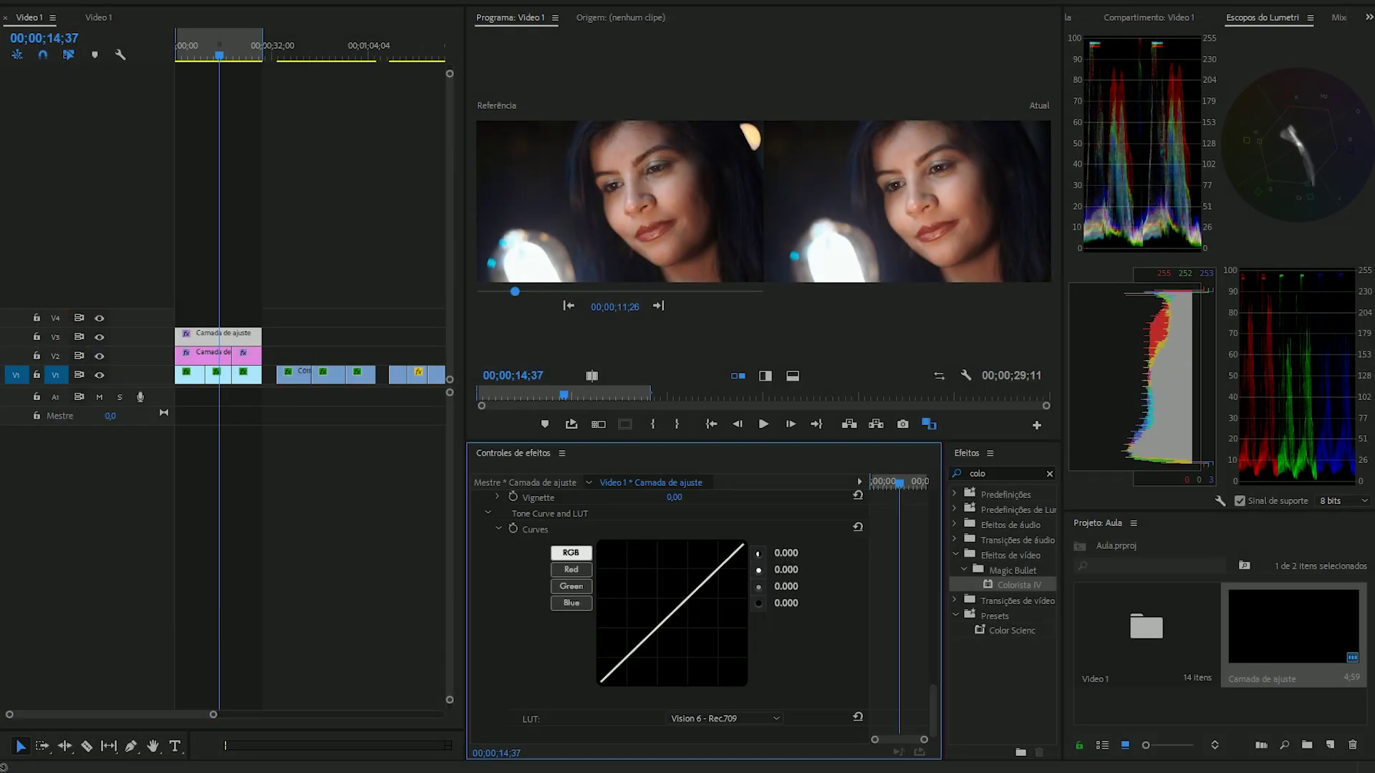
Turn off the comparison view and hide track V3 to view the image without the LUT, with the V3 adjustment layer selected.
left_click(929, 424)
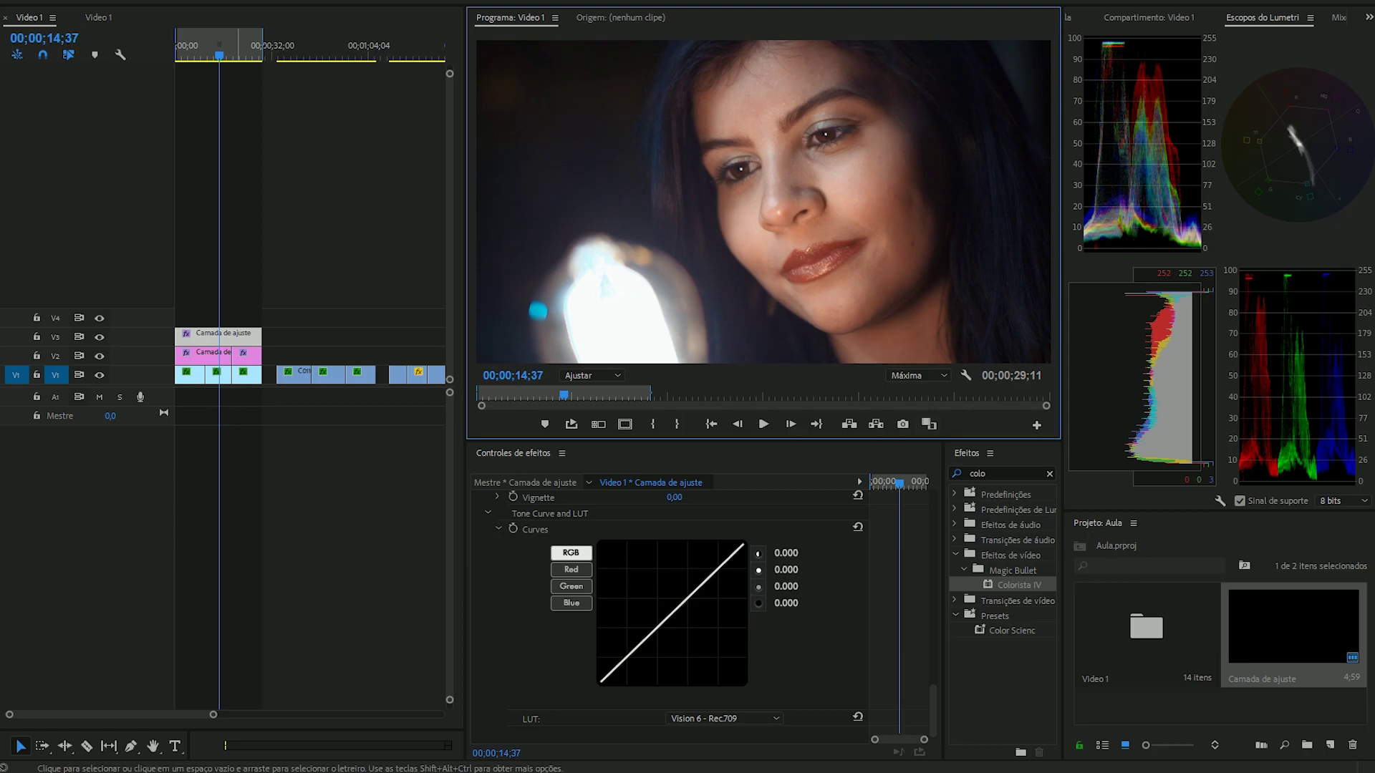
left_click(220, 260)
left_click(215, 334)
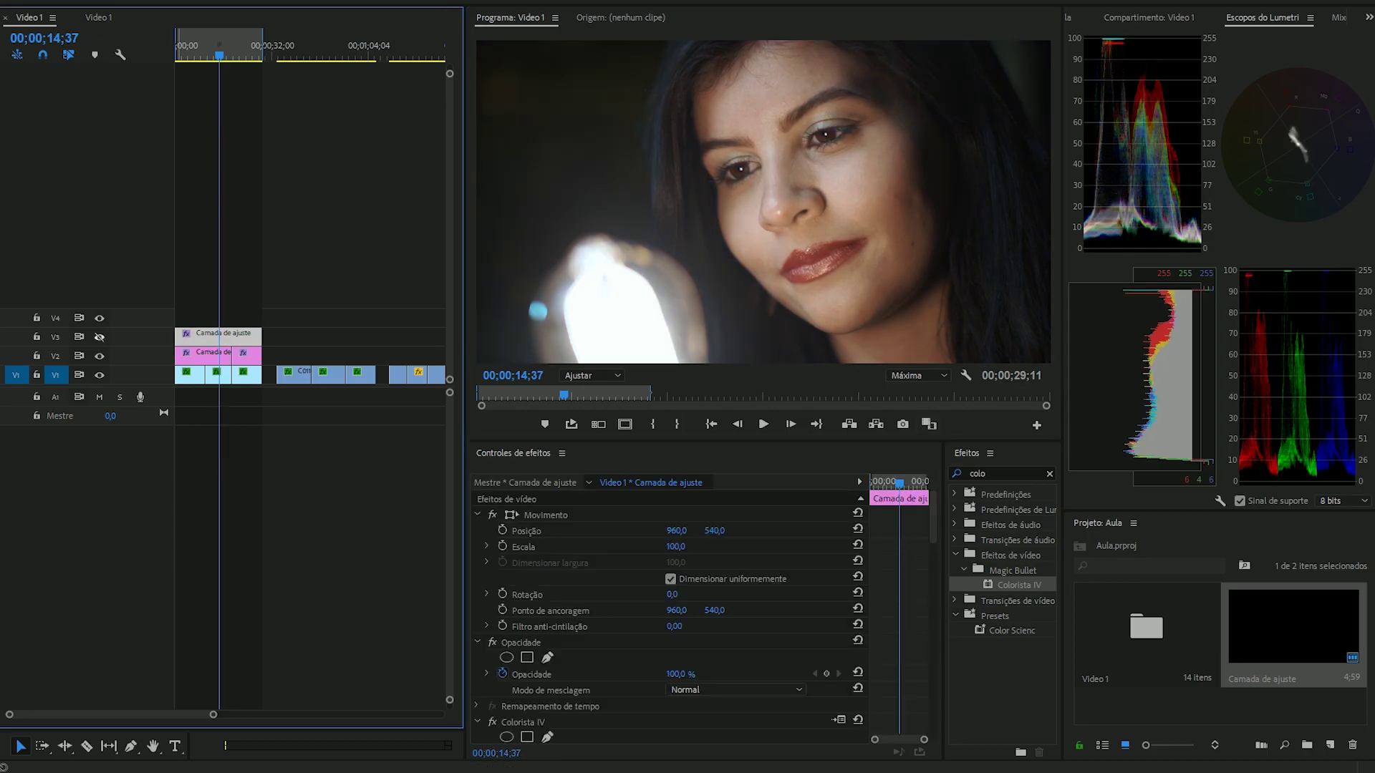
Show track V3 again and use Colorista IV's 3-Way wheels to push shadows and midtones toward blue and highlights toward yellow.
left_click(99, 337)
left_click(99, 336)
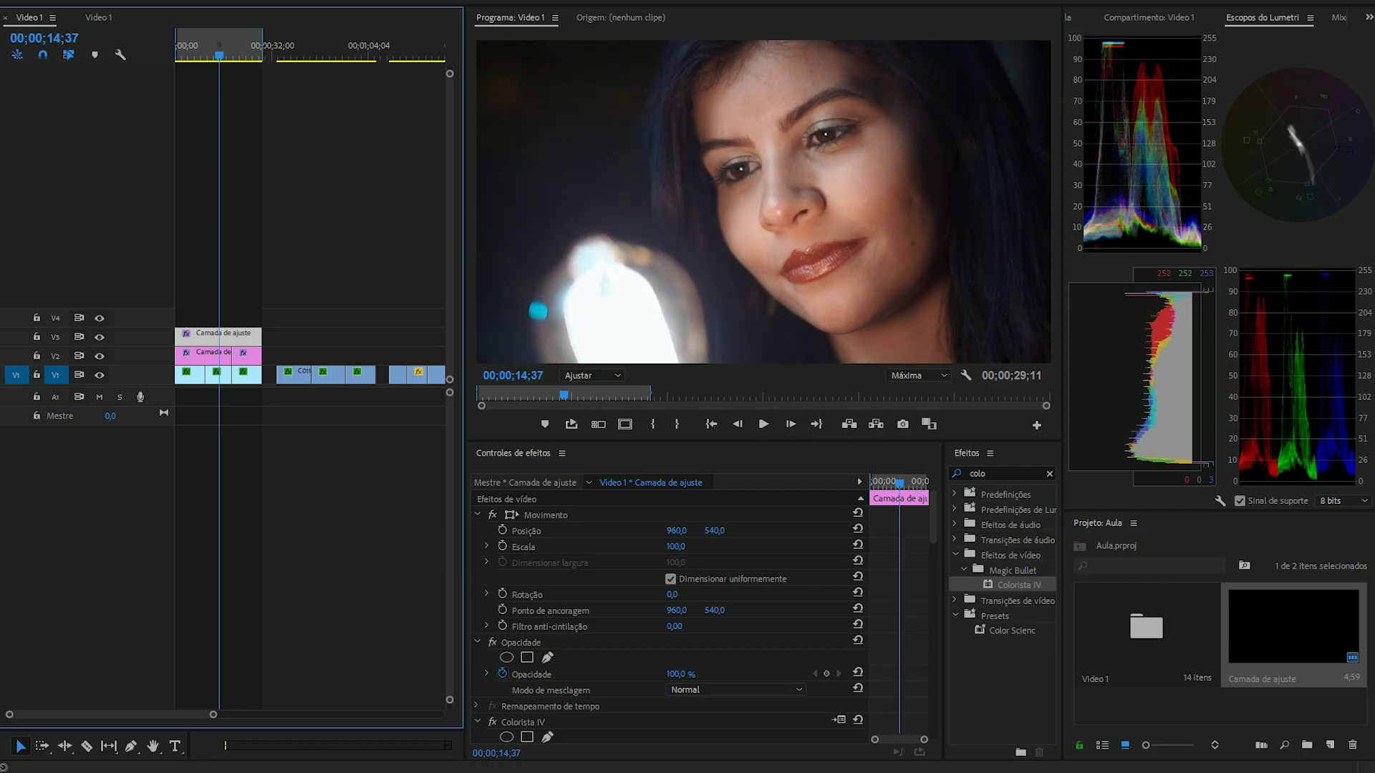
scroll(666, 609, "down", 10)
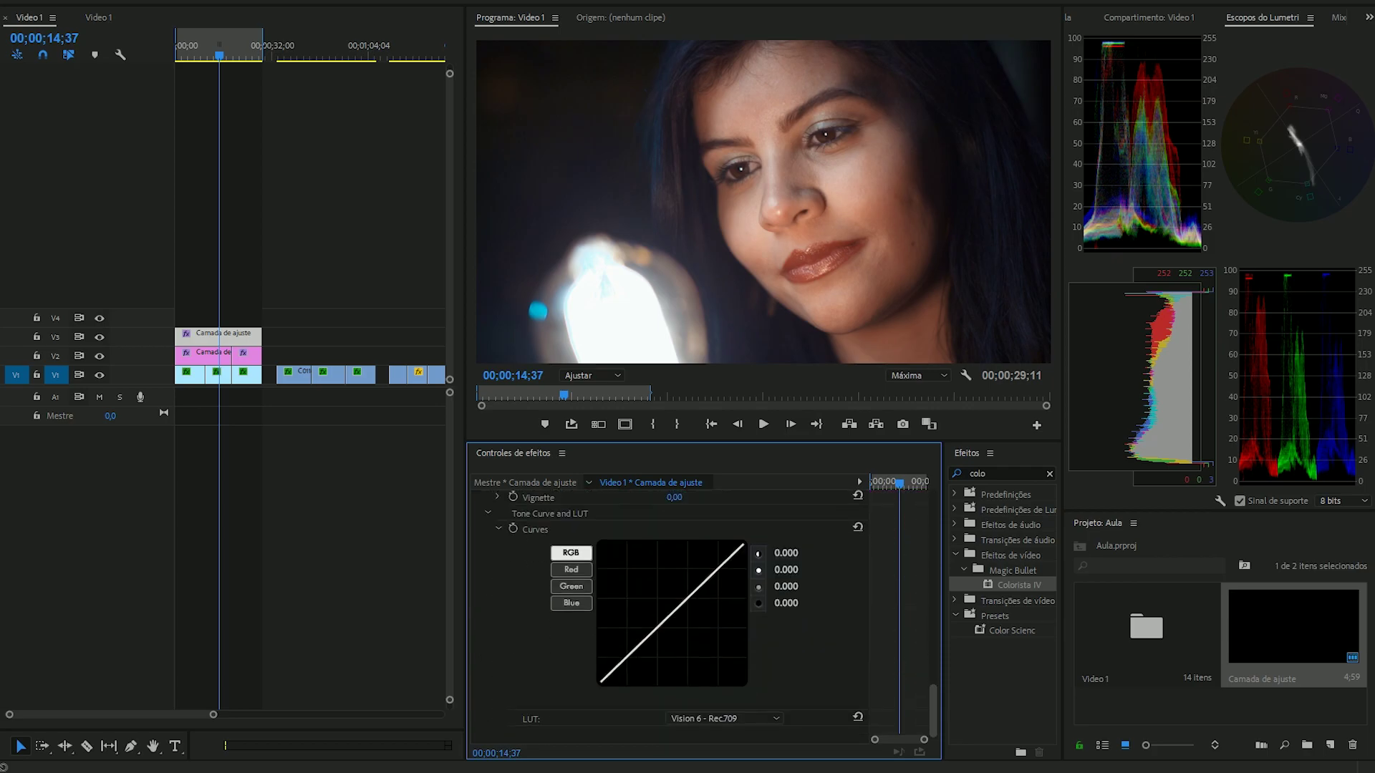
scroll(666, 608, "up", 5)
scroll(666, 609, "down", 5)
scroll(666, 609, "up", 5)
scroll(666, 609, "up", 3)
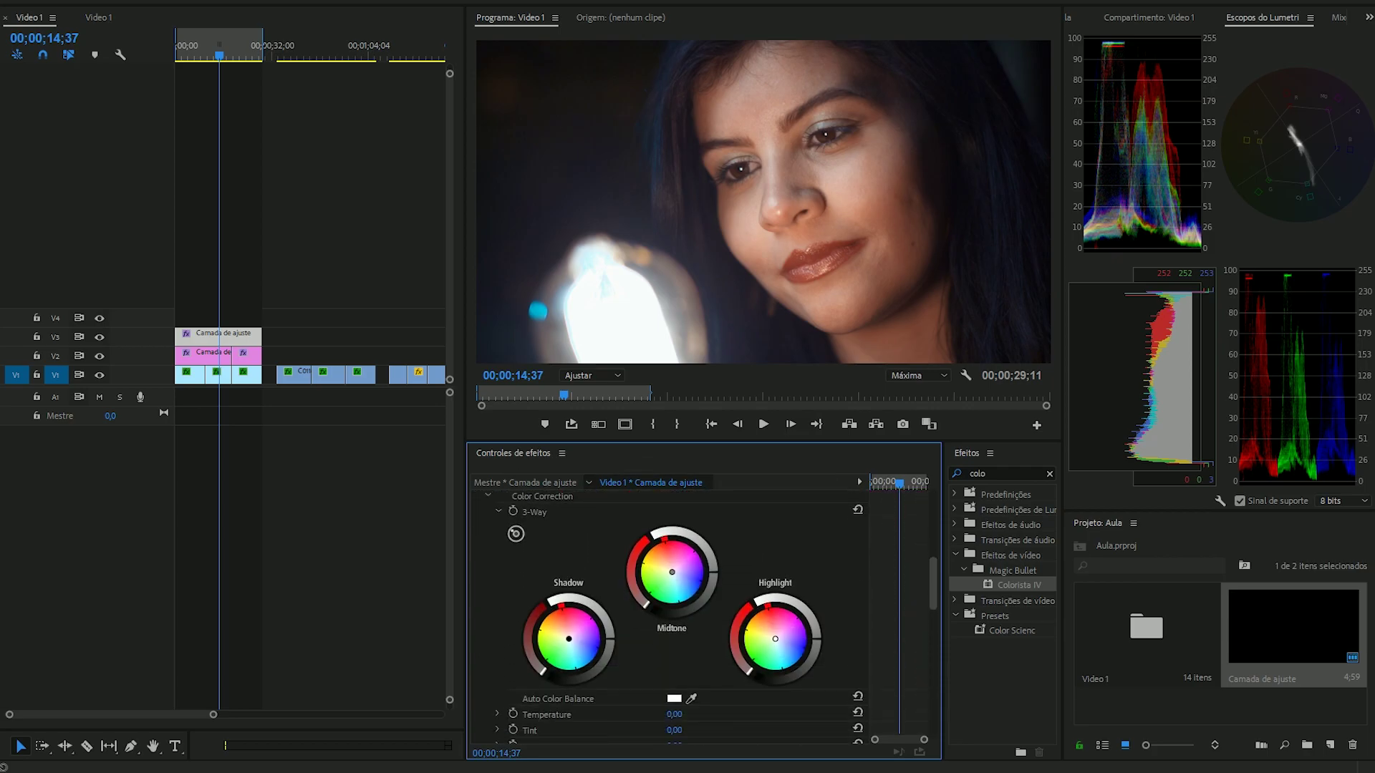
scroll(666, 608, "down", 3)
scroll(666, 608, "up", 4)
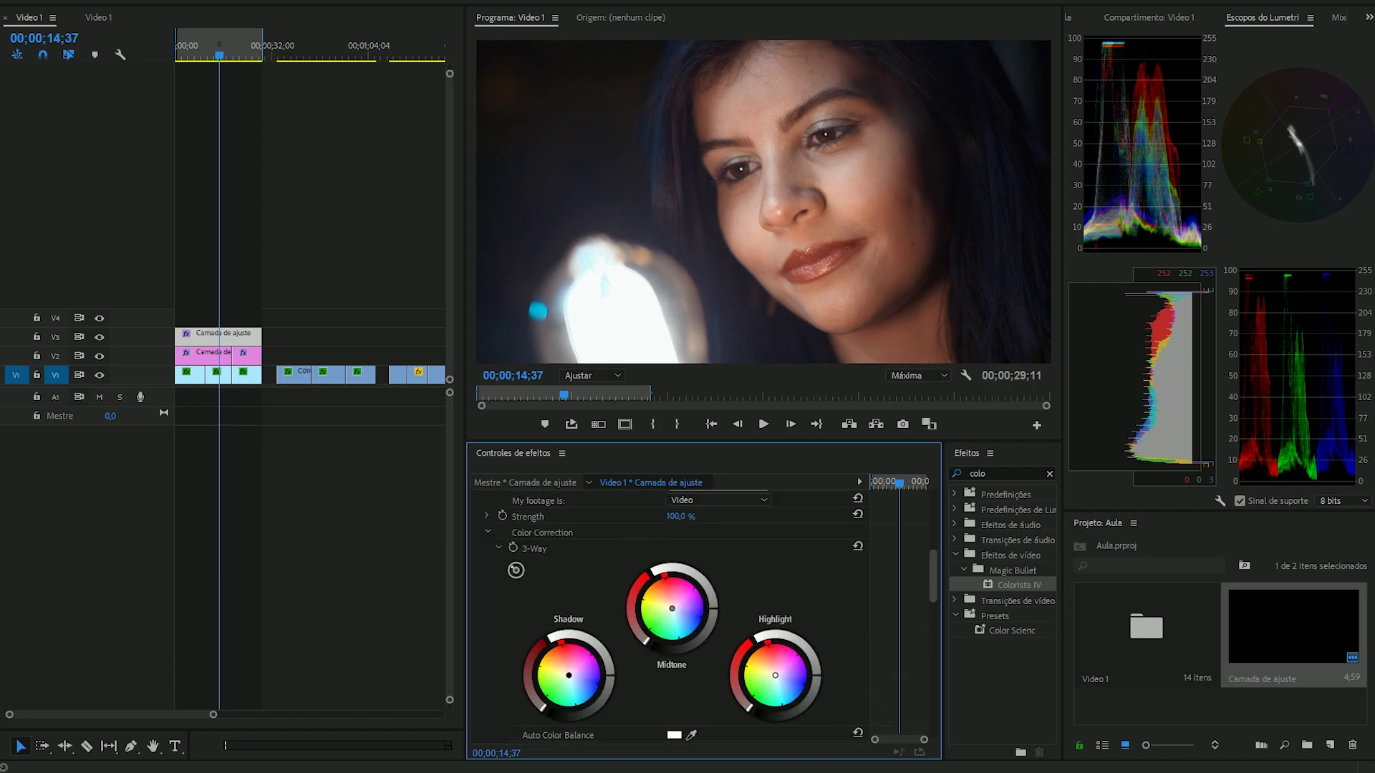
scroll(666, 609, "down", 1)
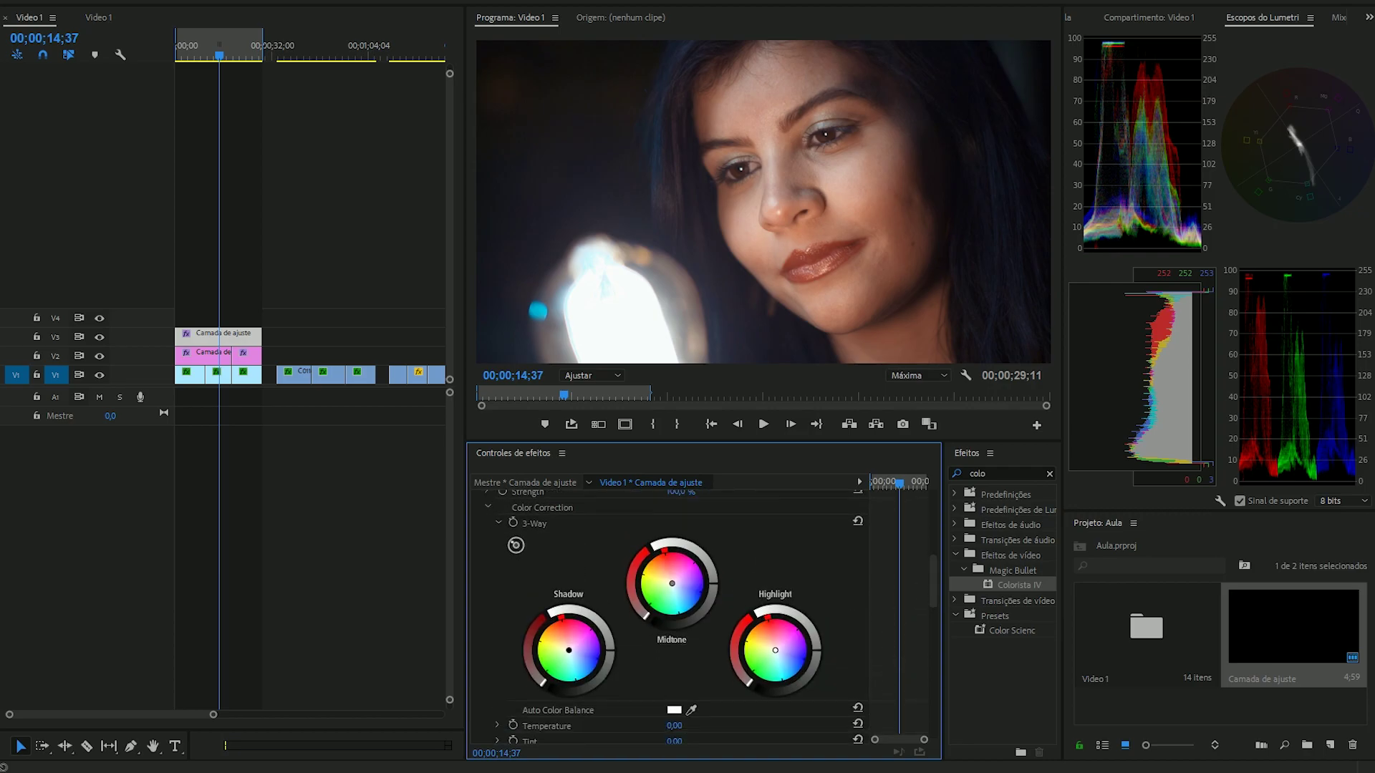
scroll(666, 609, "down", 1)
scroll(666, 609, "up", 2)
scroll(666, 609, "down", 2)
scroll(666, 608, "down", 1)
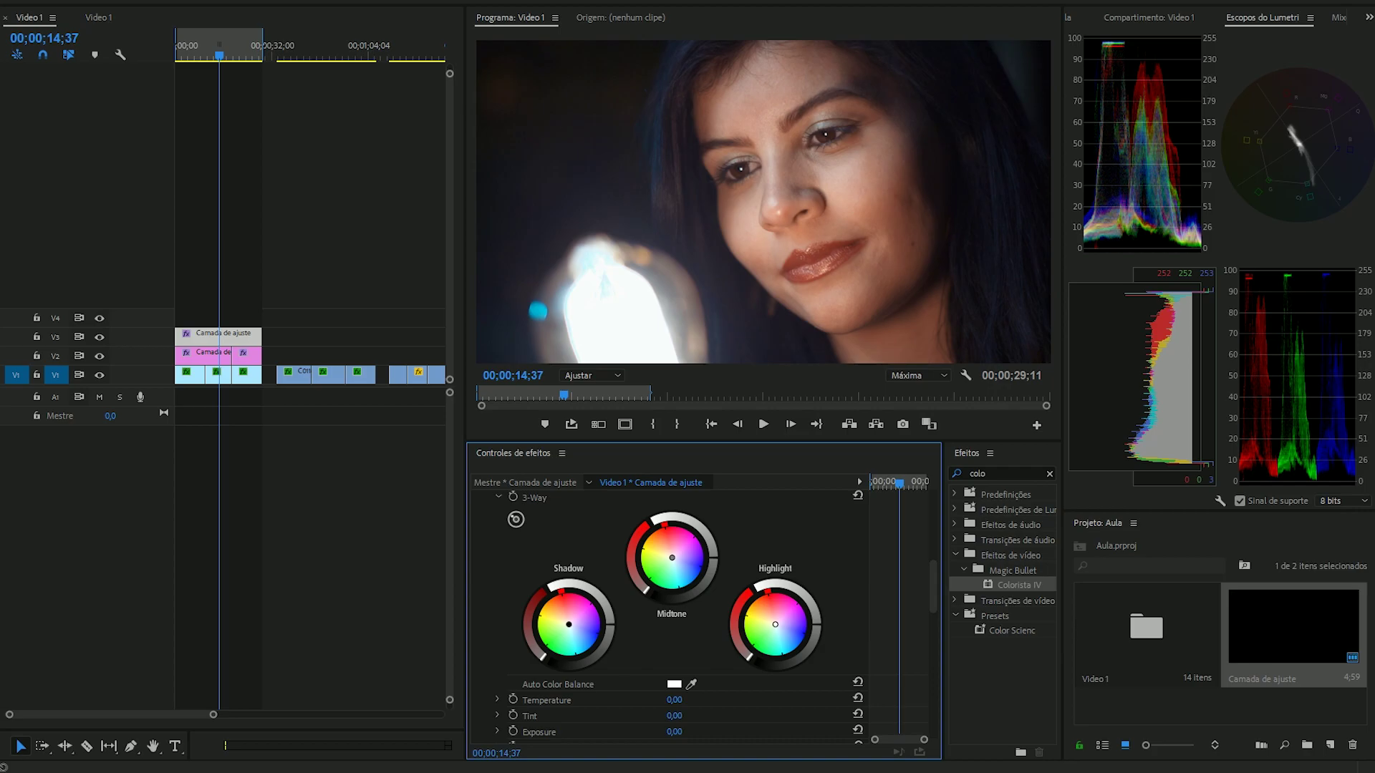
left_click_drag(569, 624, 575, 637)
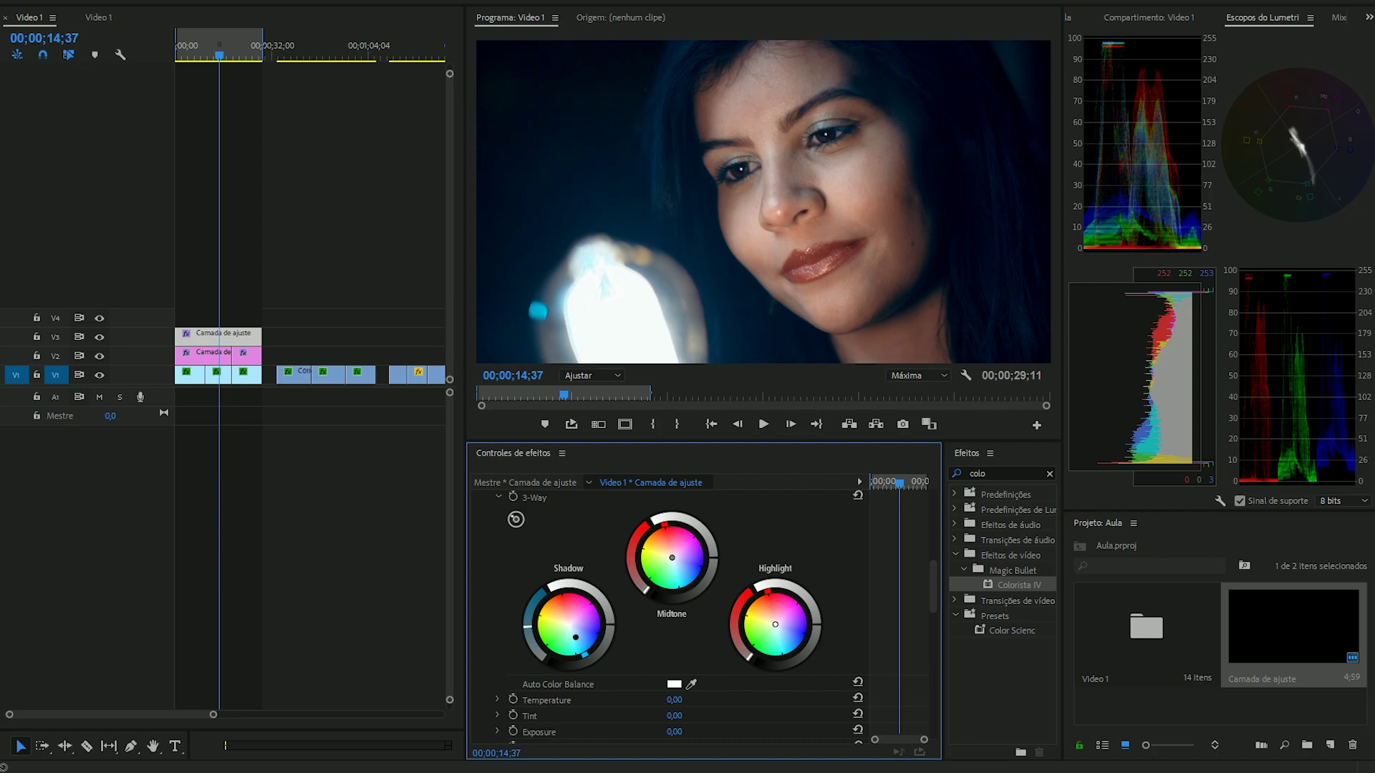
left_click_drag(576, 637, 575, 635)
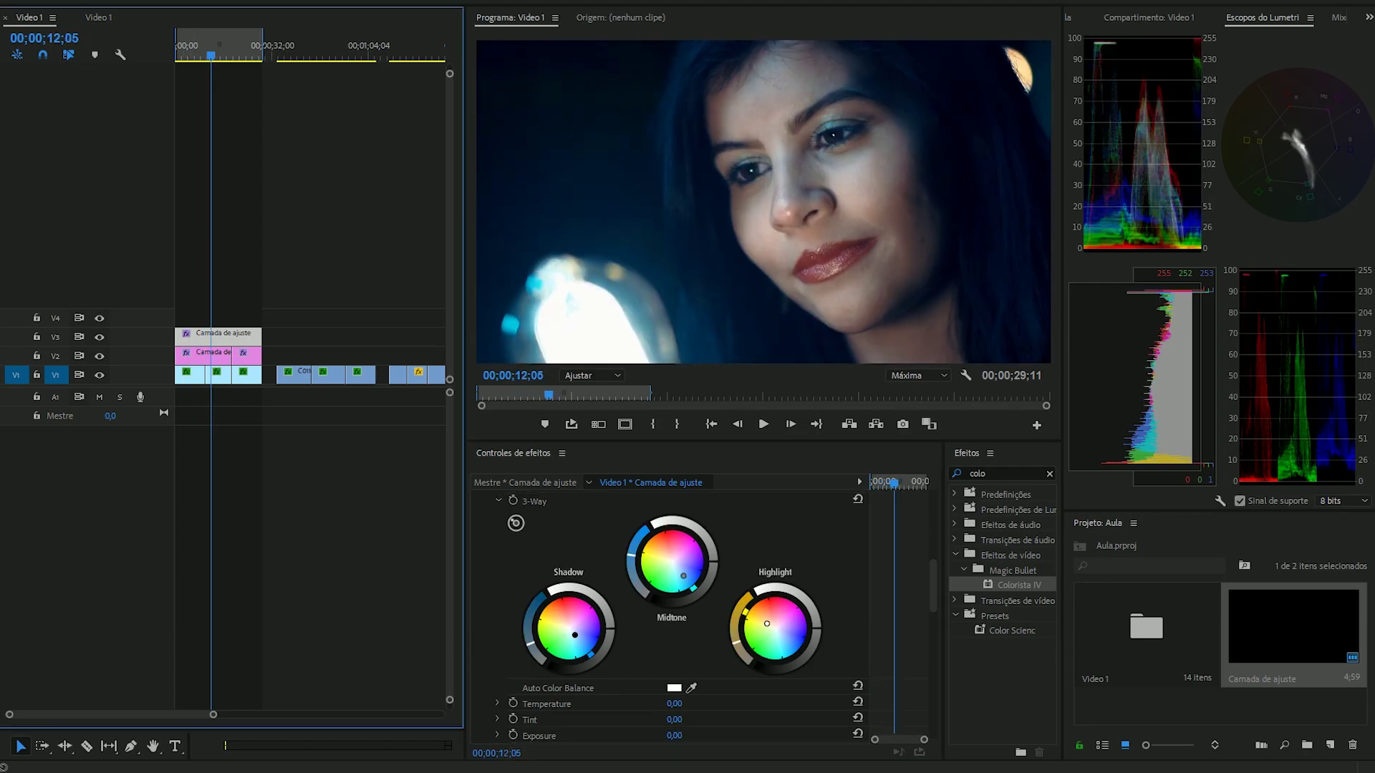
Compare the shot with and without the V3 adjustment layer and scrub through the first three clips to check the look.
mouse_move(211, 55)
left_mouse_down()
mouse_move(257, 55)
mouse_move(181, 55)
mouse_move(230, 55)
mouse_move(212, 55)
left_mouse_up()
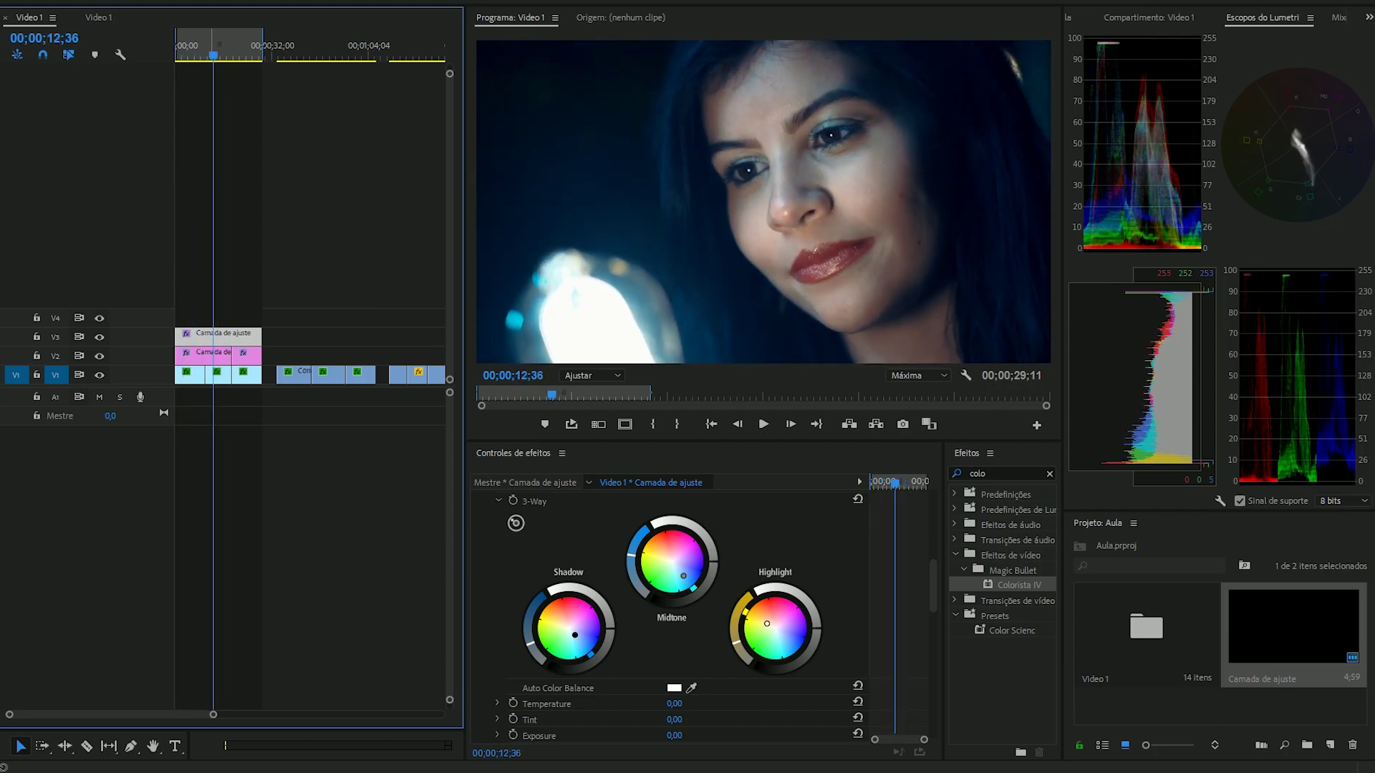
left_click(99, 336)
left_click(100, 336)
left_click(99, 337)
left_click(99, 336)
left_click(99, 337)
left_click(100, 337)
left_click(99, 336)
left_click(99, 337)
left_click(234, 55)
left_click_drag(235, 55, 188, 55)
left_click(248, 55)
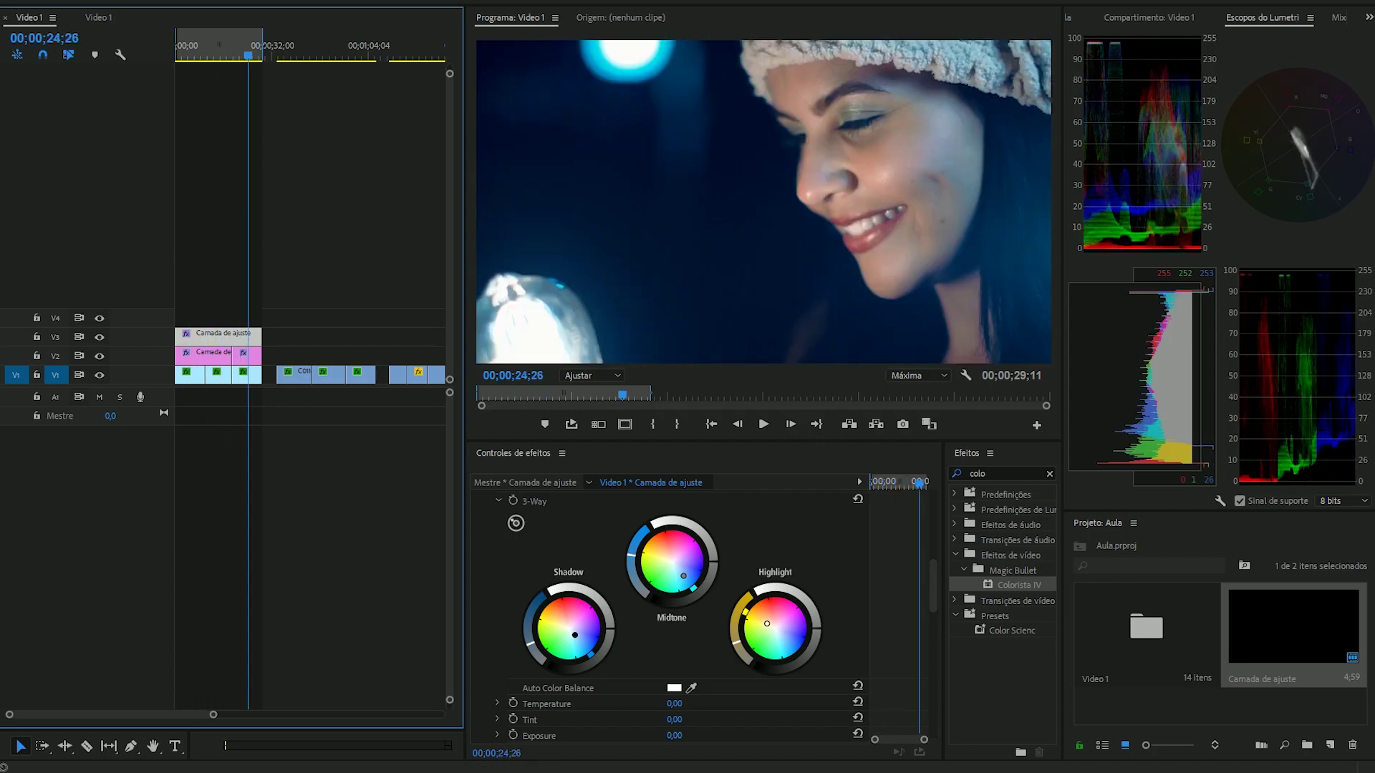
Add an adjustment layer on V2 across the second group of three clips and apply Colorista IV to it.
left_click_drag(1294, 627, 278, 356)
left_click(329, 54)
left_click_drag(1018, 585, 350, 355)
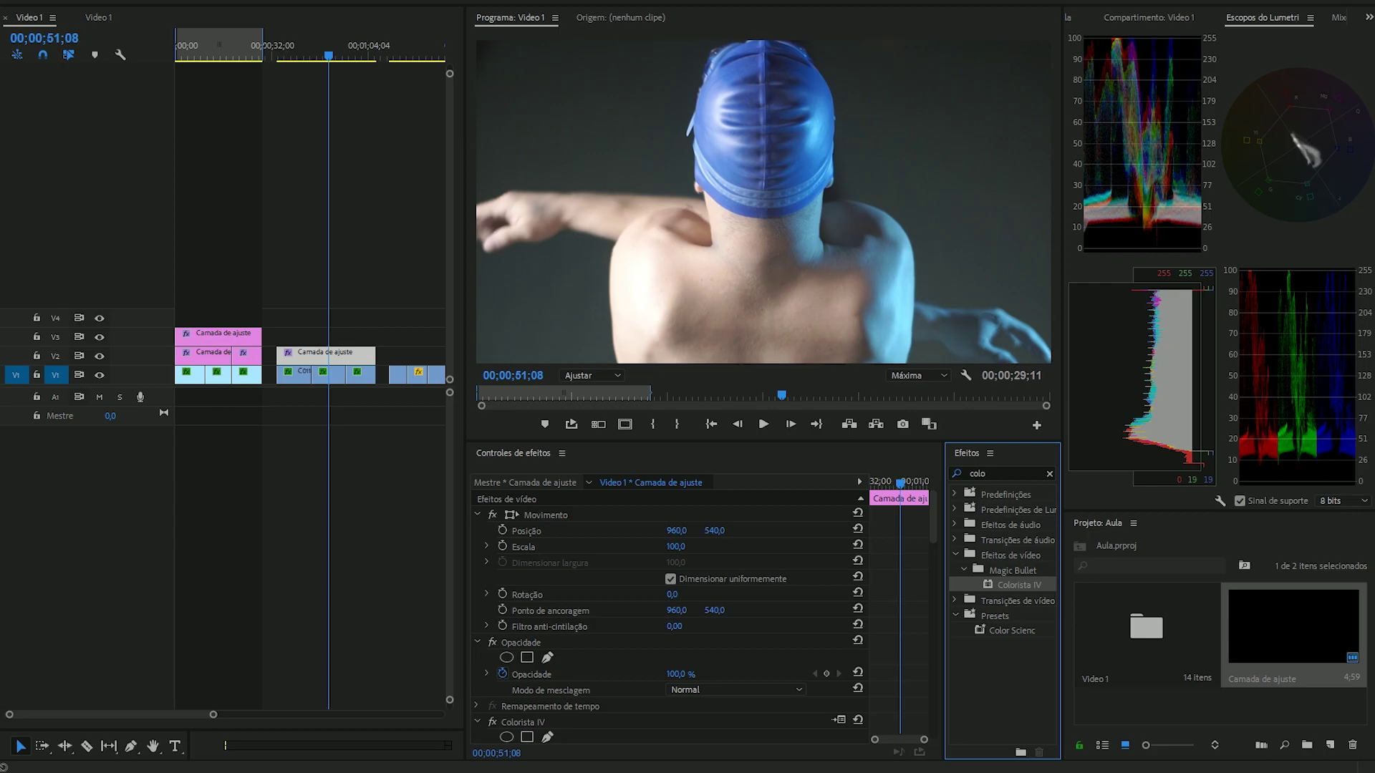
Fine-tune the Colorista IV Temperature and shape its RGB curve with a lowered shadow point and a slightly raised upper-midtone point.
scroll(669, 616, "down", 5)
scroll(669, 616, "down", 5)
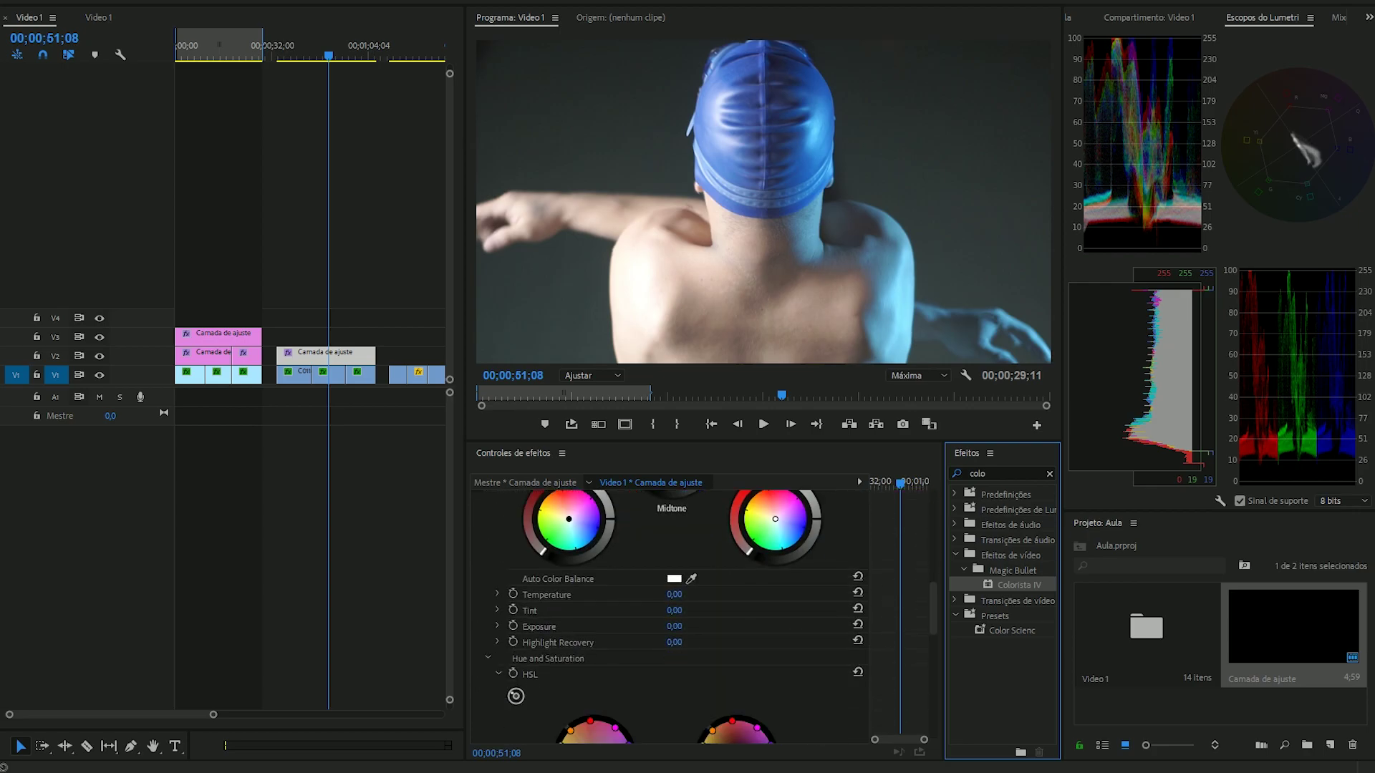
scroll(670, 616, "down", 2)
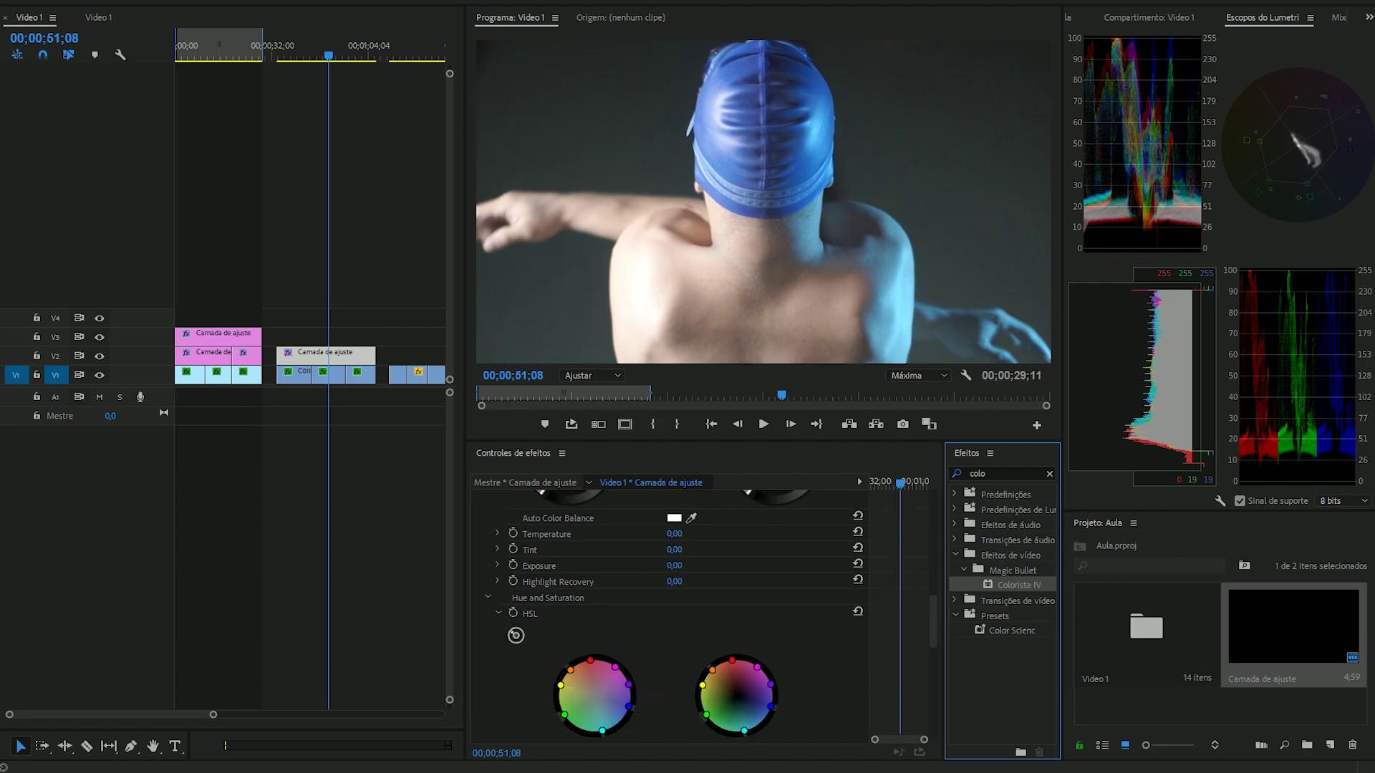
left_click_drag(674, 534, 664, 534)
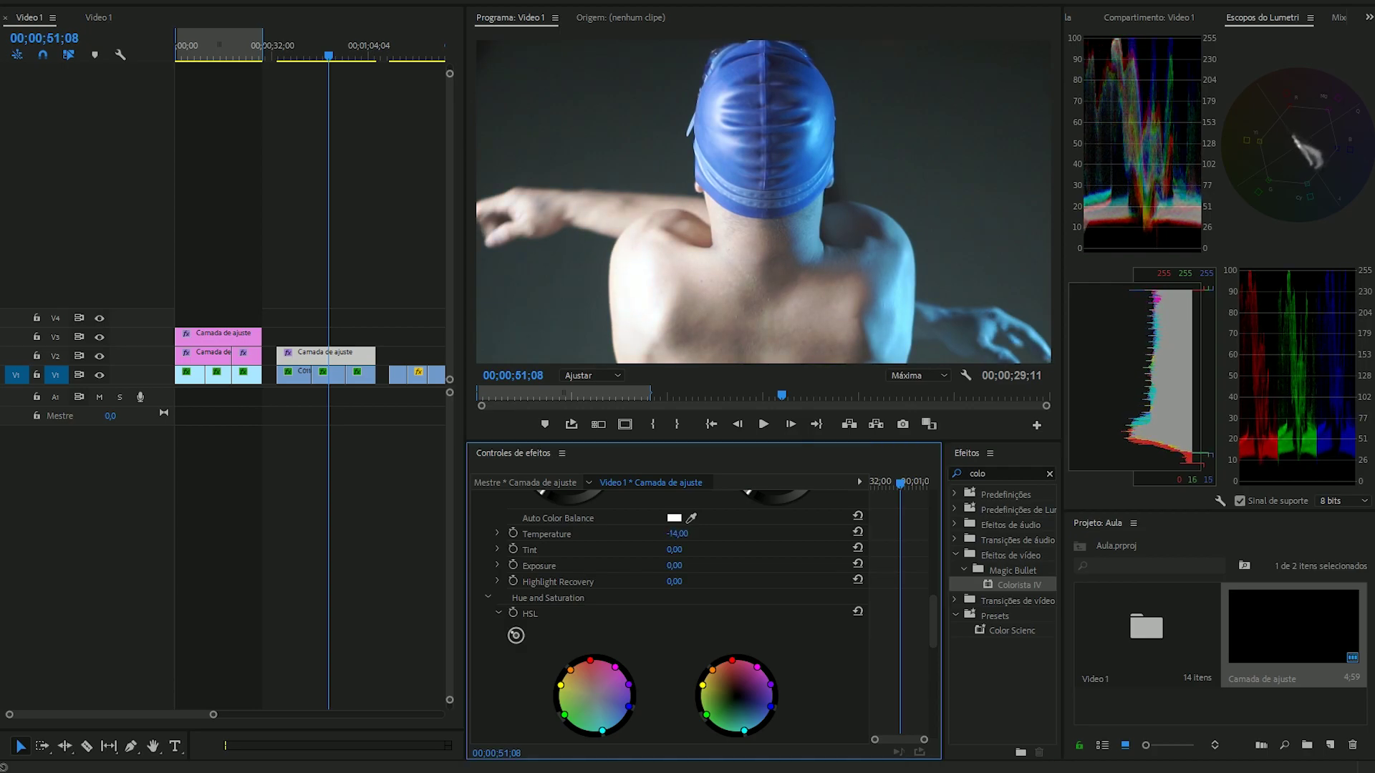
scroll(670, 616, "down", 5)
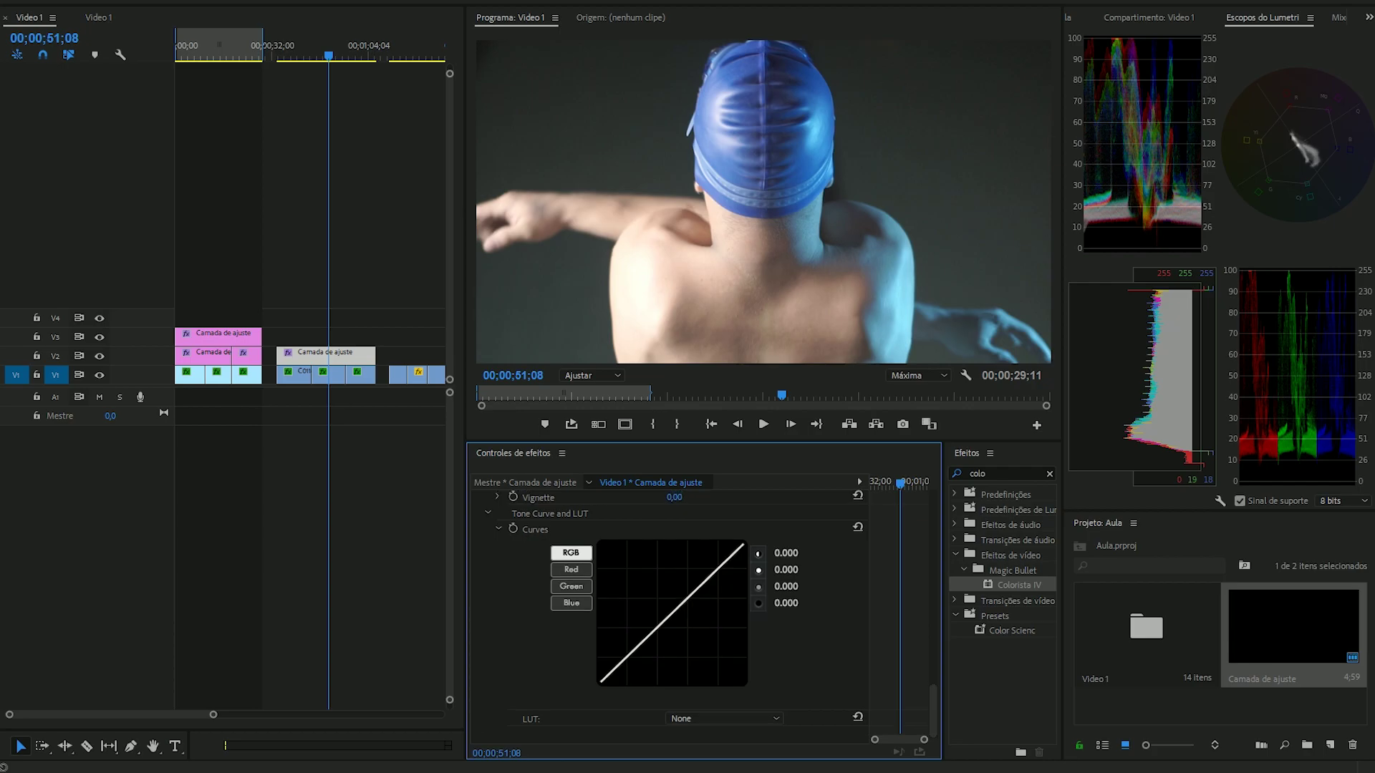
left_click_drag(625, 658, 625, 667)
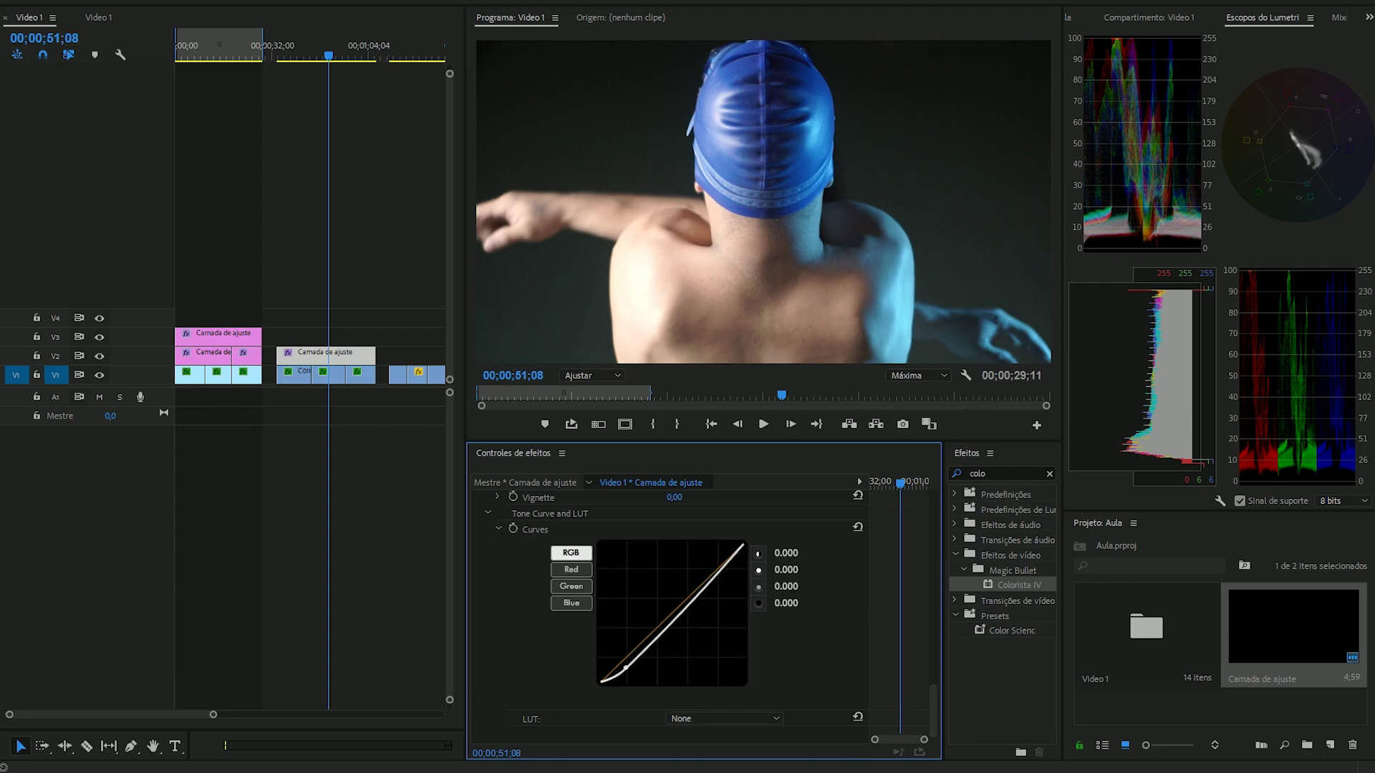
left_click_drag(681, 611, 684, 606)
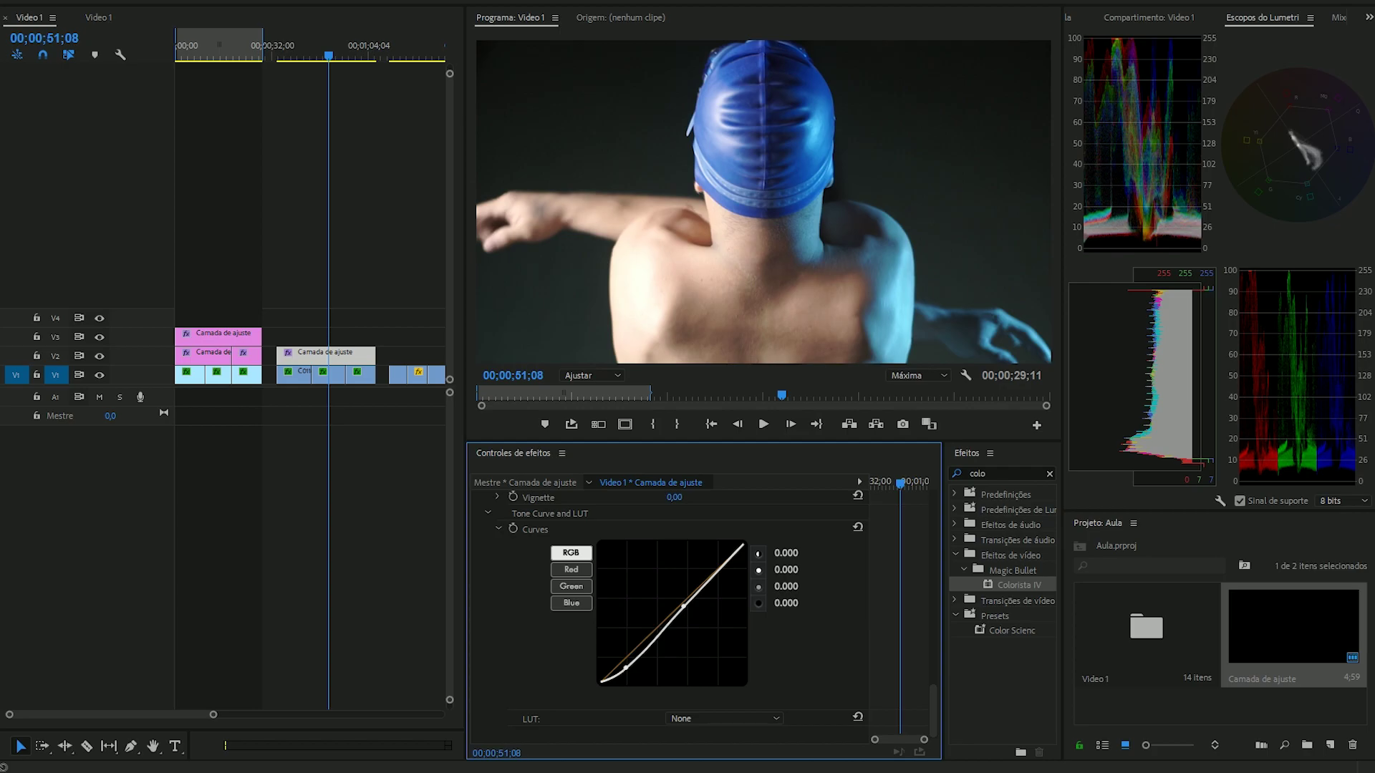
Set the Colorista IV Highlights to -19 and raise the Saturation slightly on the new V2 adjustment layer.
scroll(688, 616, "up", 3)
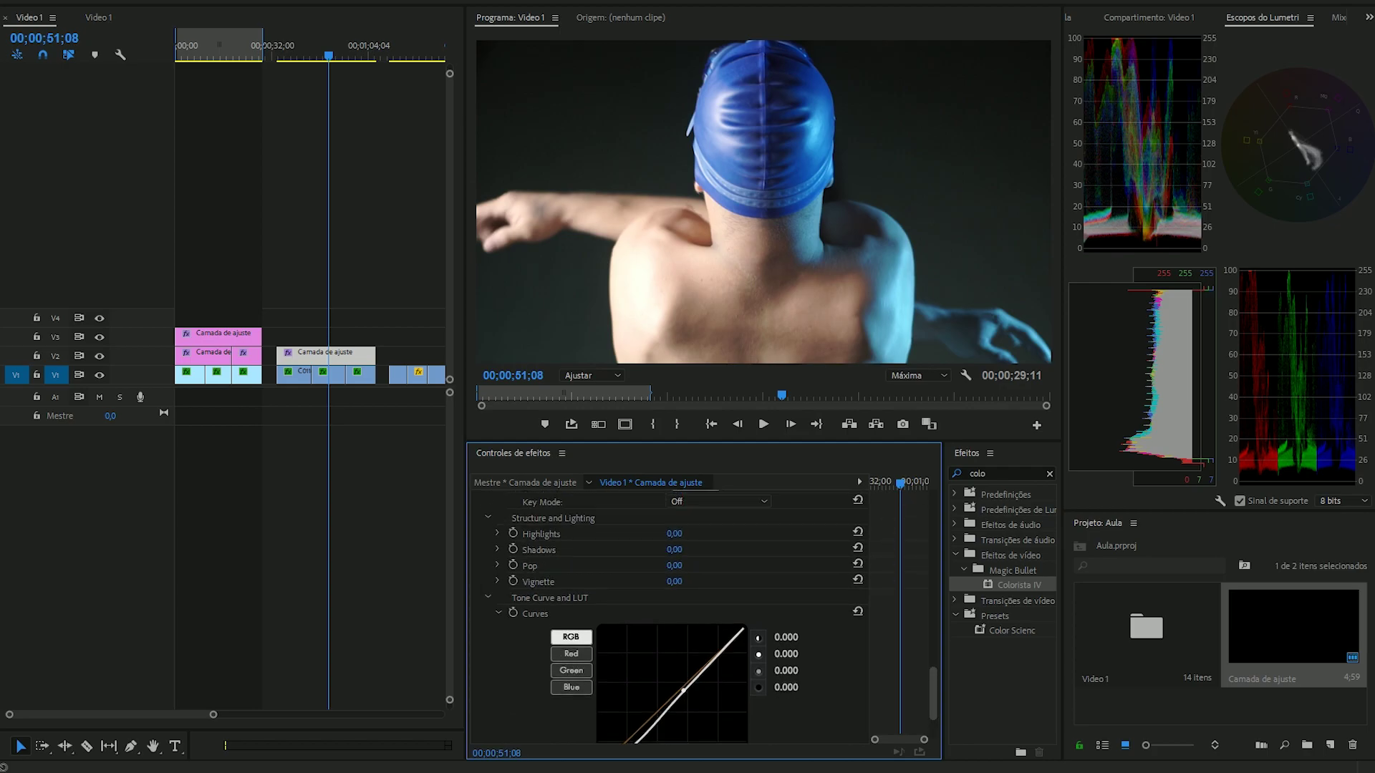
scroll(686, 616, "up", 2)
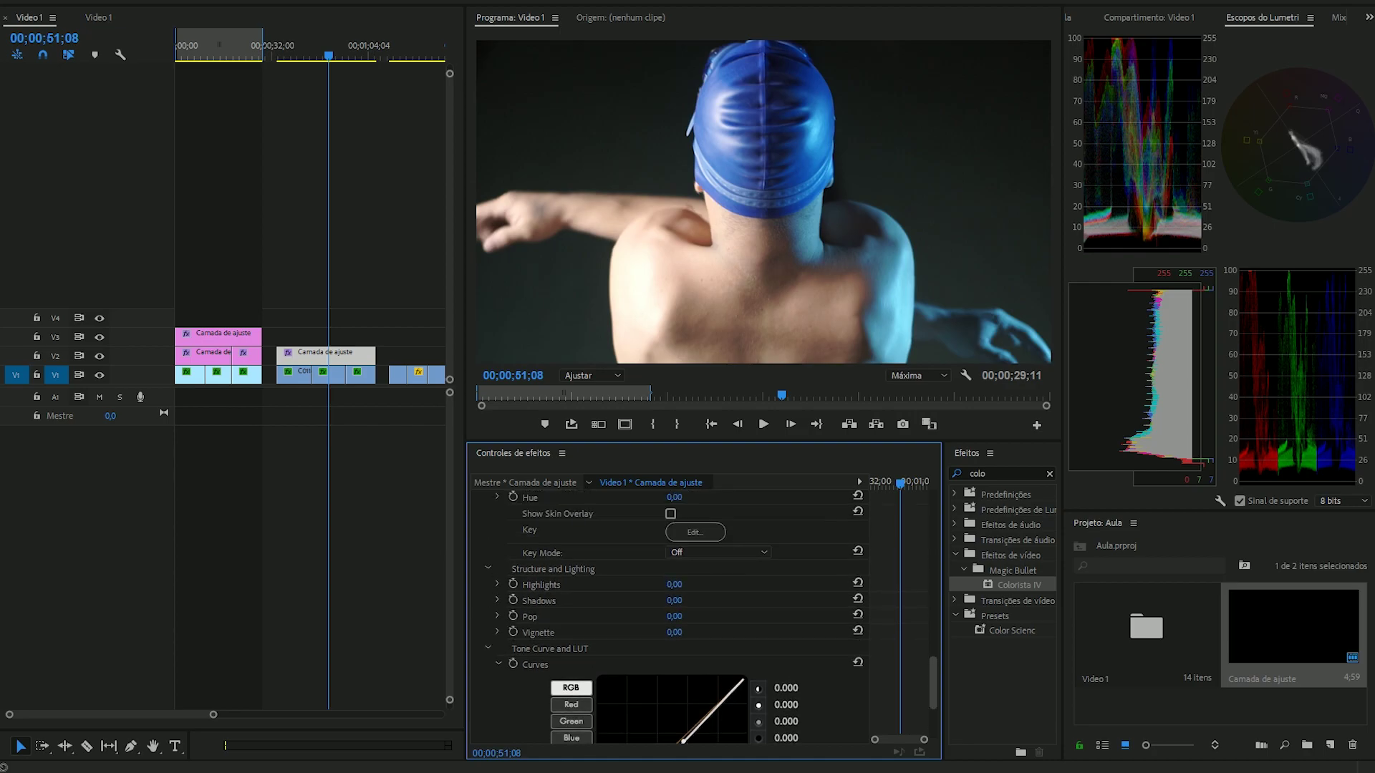
left_click_drag(674, 585, 660, 585)
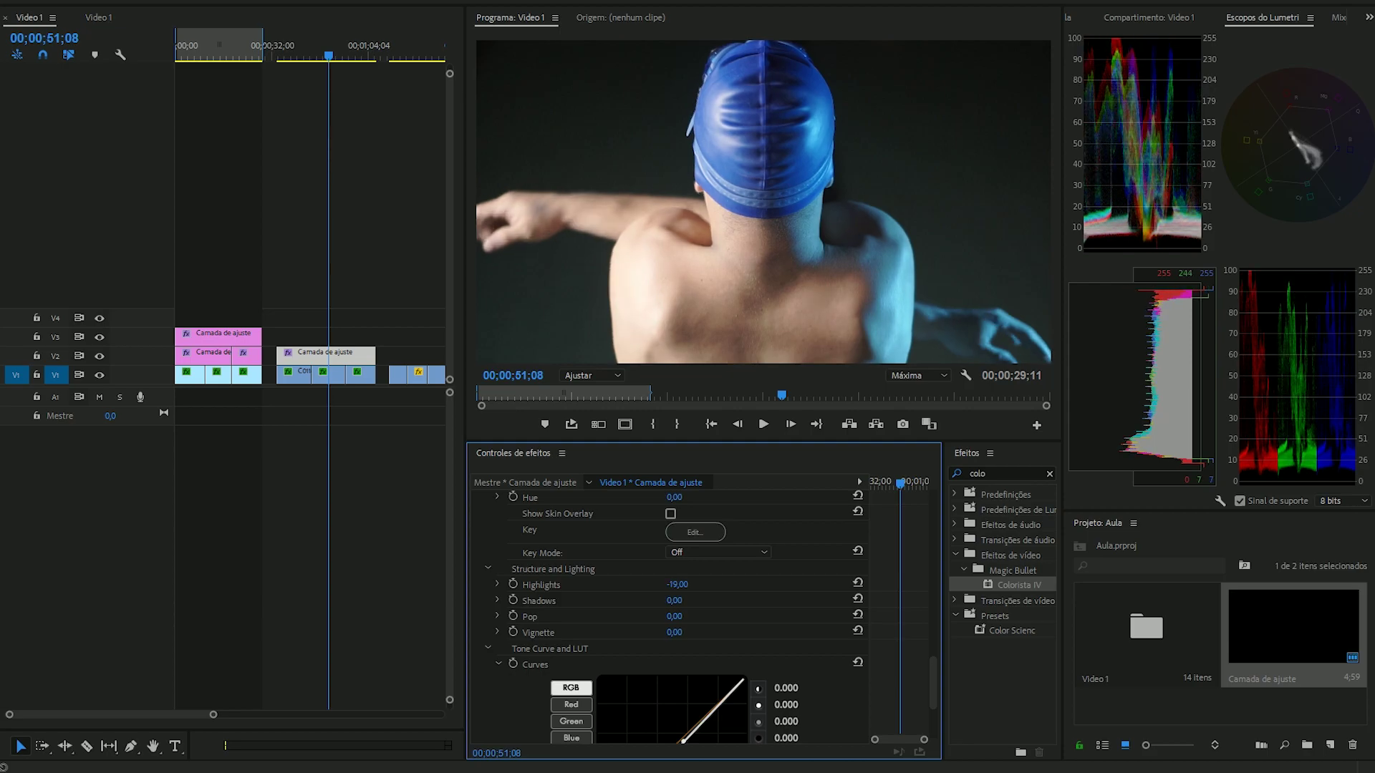
scroll(686, 613, "up", 3)
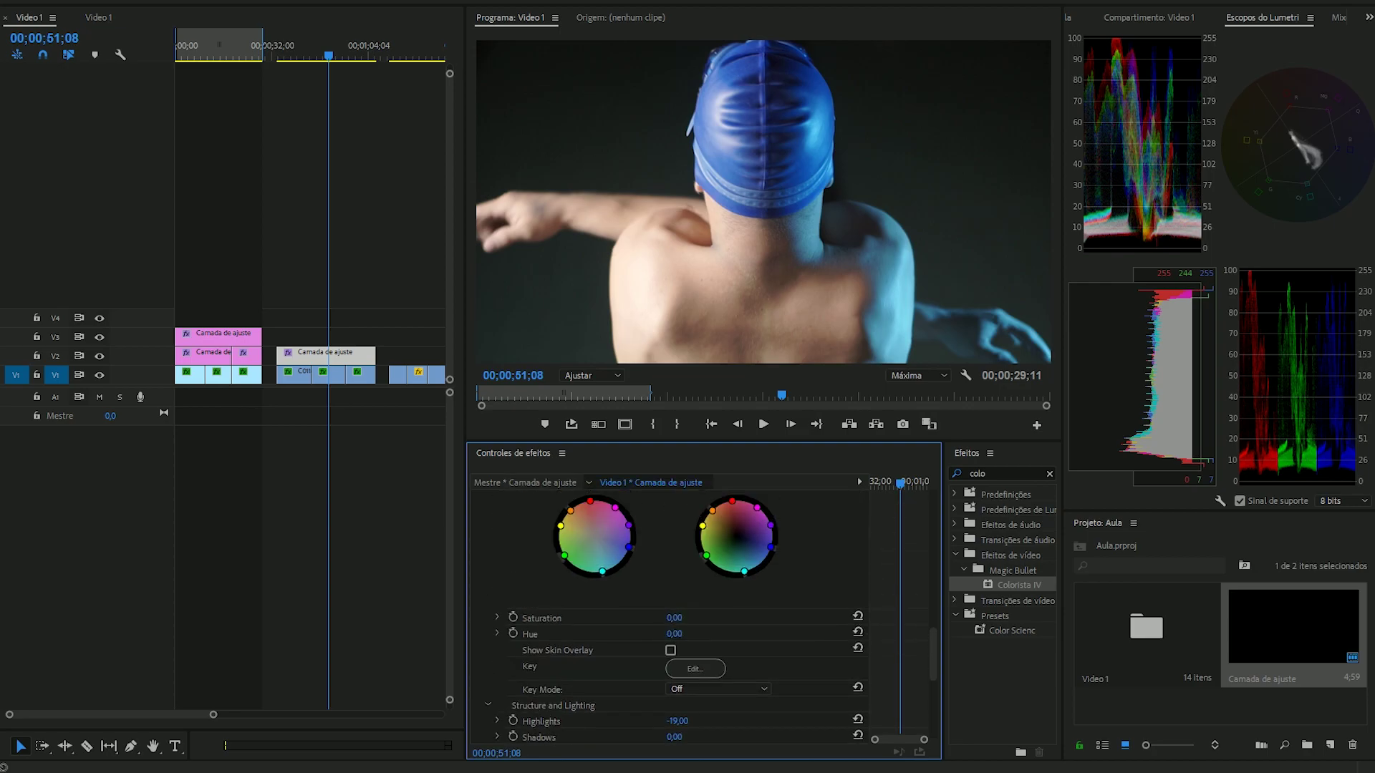
left_click_drag(674, 618, 678, 618)
scroll(680, 616, "up", 2)
scroll(681, 616, "down", 8)
Turn on the comparison view with the reference frame at 00;00;48;46 and split the new V2 adjustment layer at both clip boundaries.
left_click(929, 424)
mouse_move(615, 308)
left_mouse_down()
mouse_move(593, 308)
mouse_move(626, 307)
left_mouse_up()
key("c")
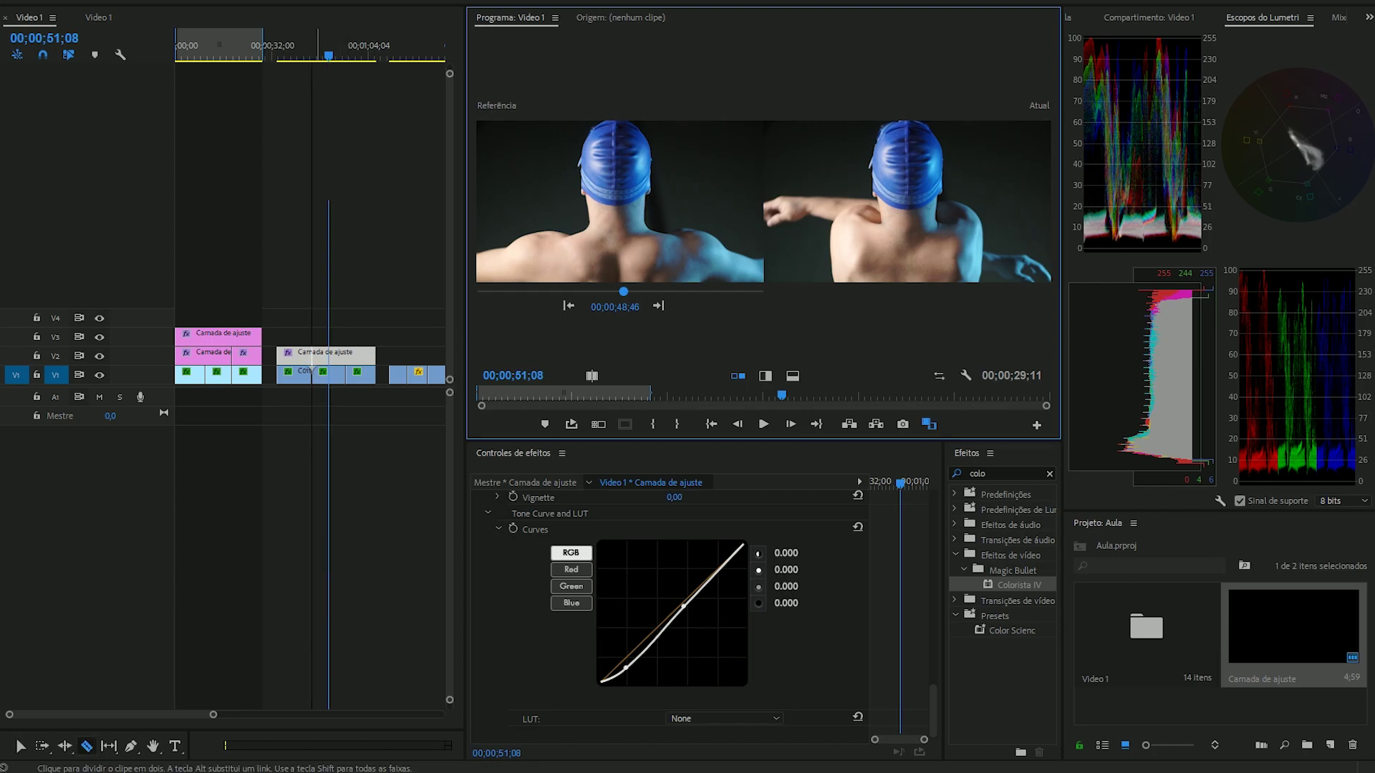
left_click(311, 355)
left_click(346, 355)
key("v")
Set the Colorista IV Temperature to -24 and Tint to 3 on the second group's first V2 adjustment layer part.
left_click(300, 51)
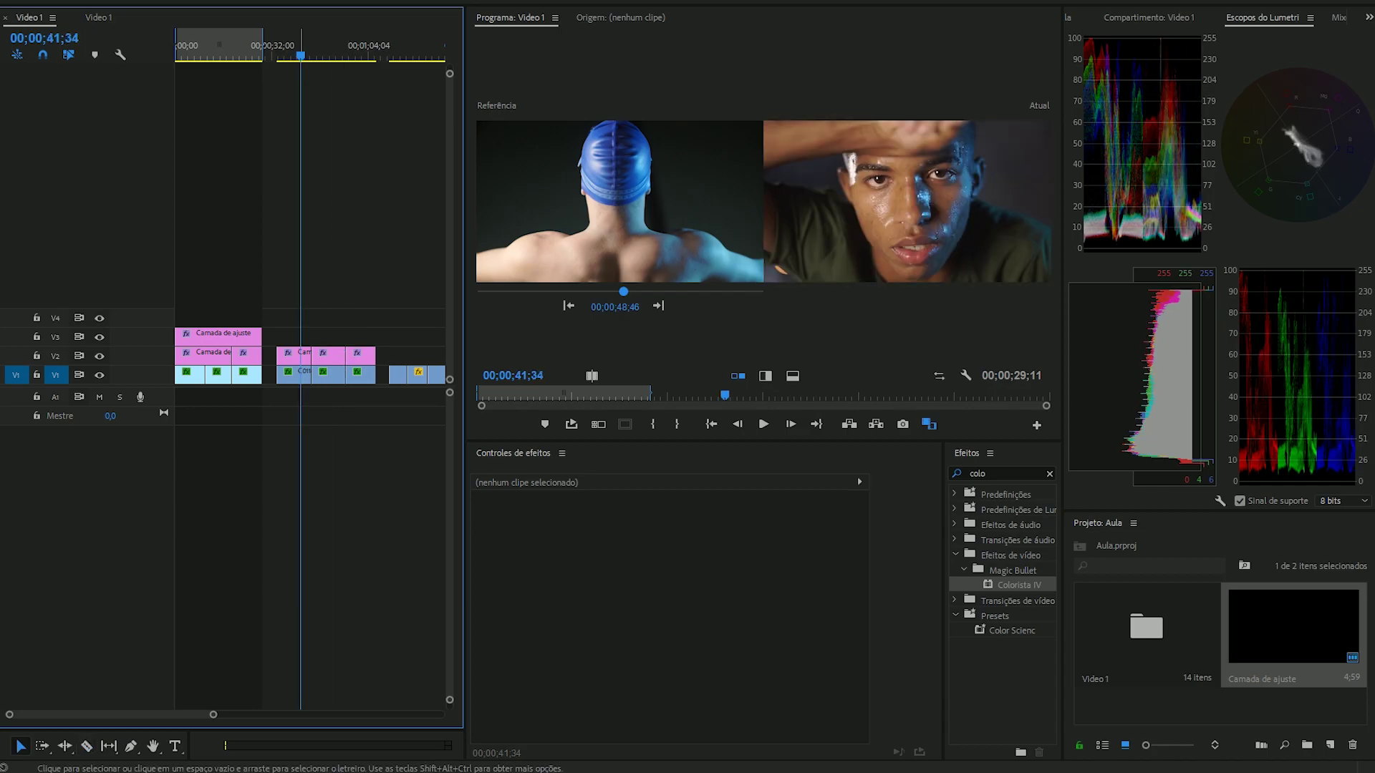
left_click(301, 356)
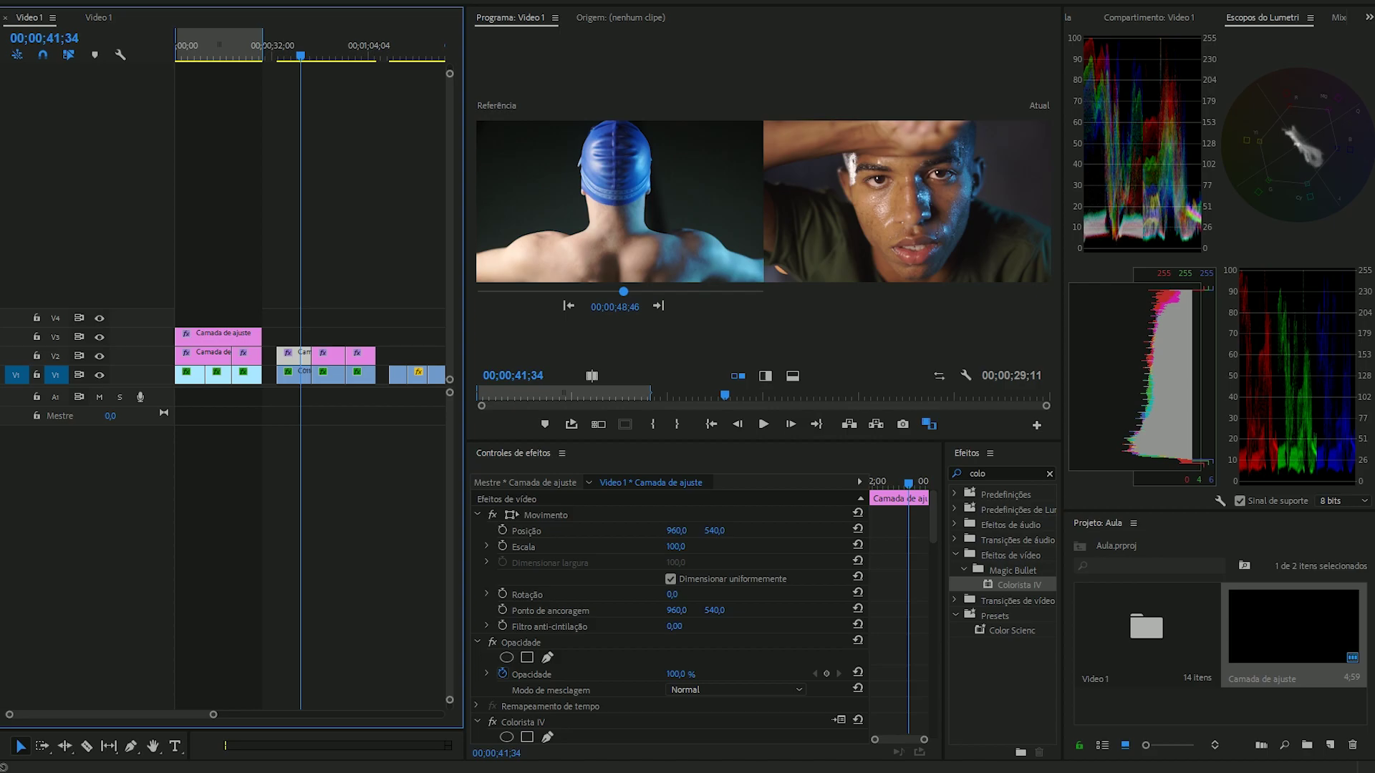
scroll(670, 609, "down", 10)
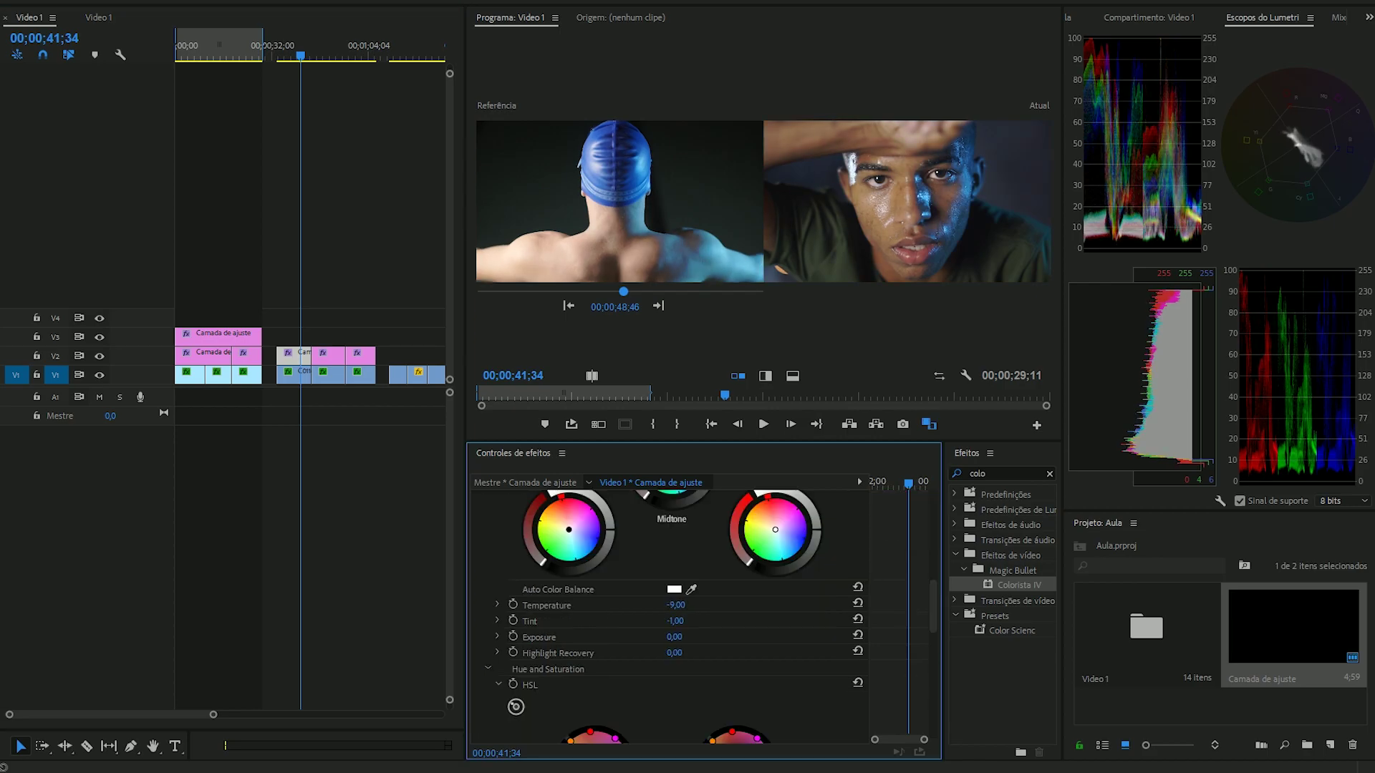
left_click_drag(677, 606, 674, 605)
left_click_drag(674, 605, 673, 606)
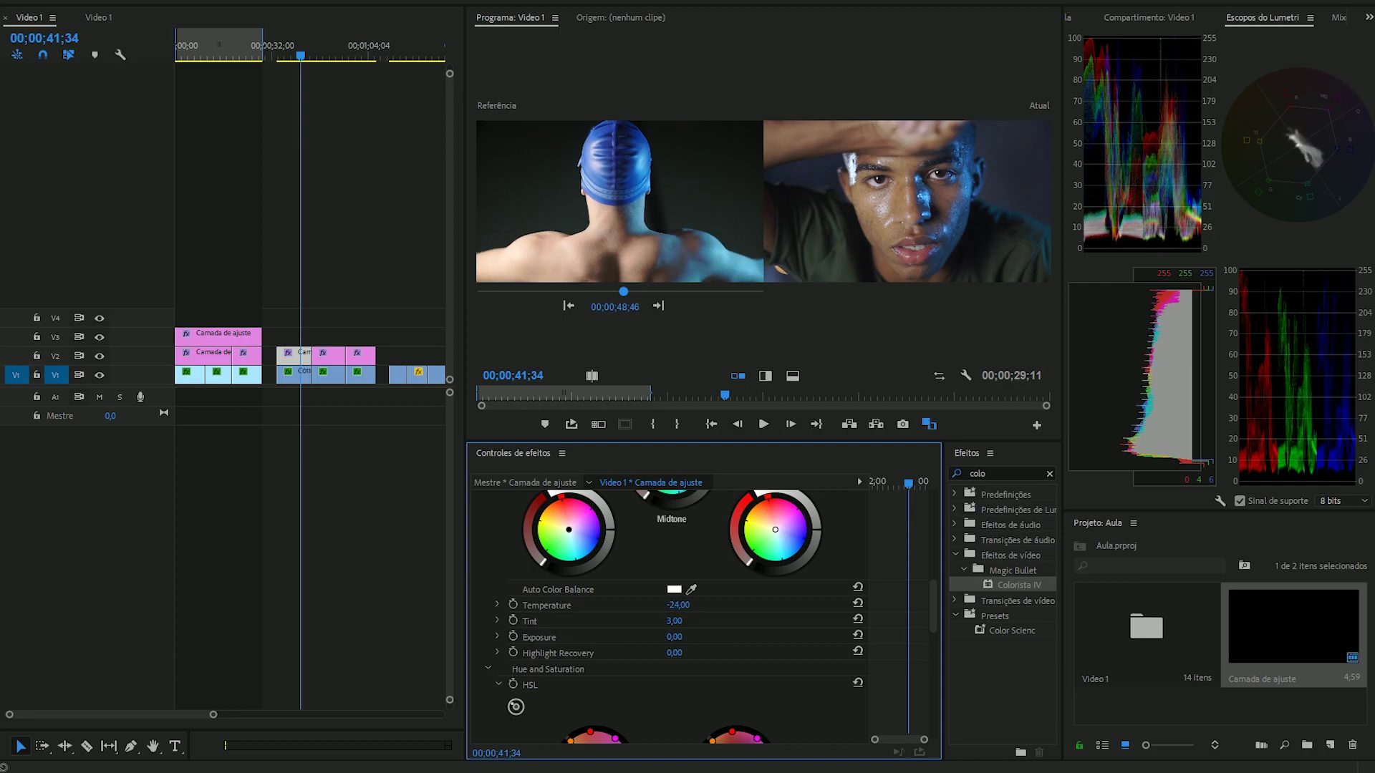
scroll(666, 609, "down", 8)
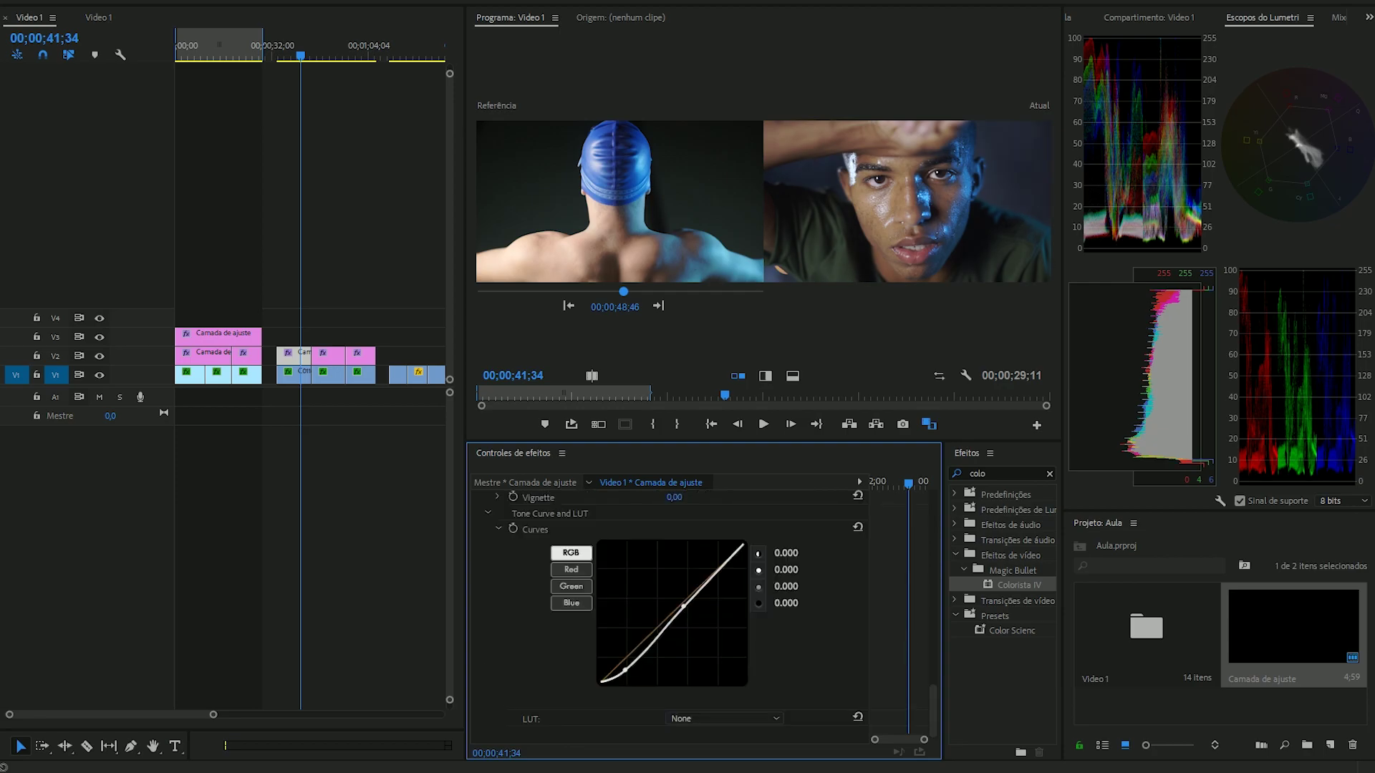
Check the Colorista IV Temperature, Tint and curve of the second group's last V2 adjustment layer part against the reference frame.
left_click(362, 47)
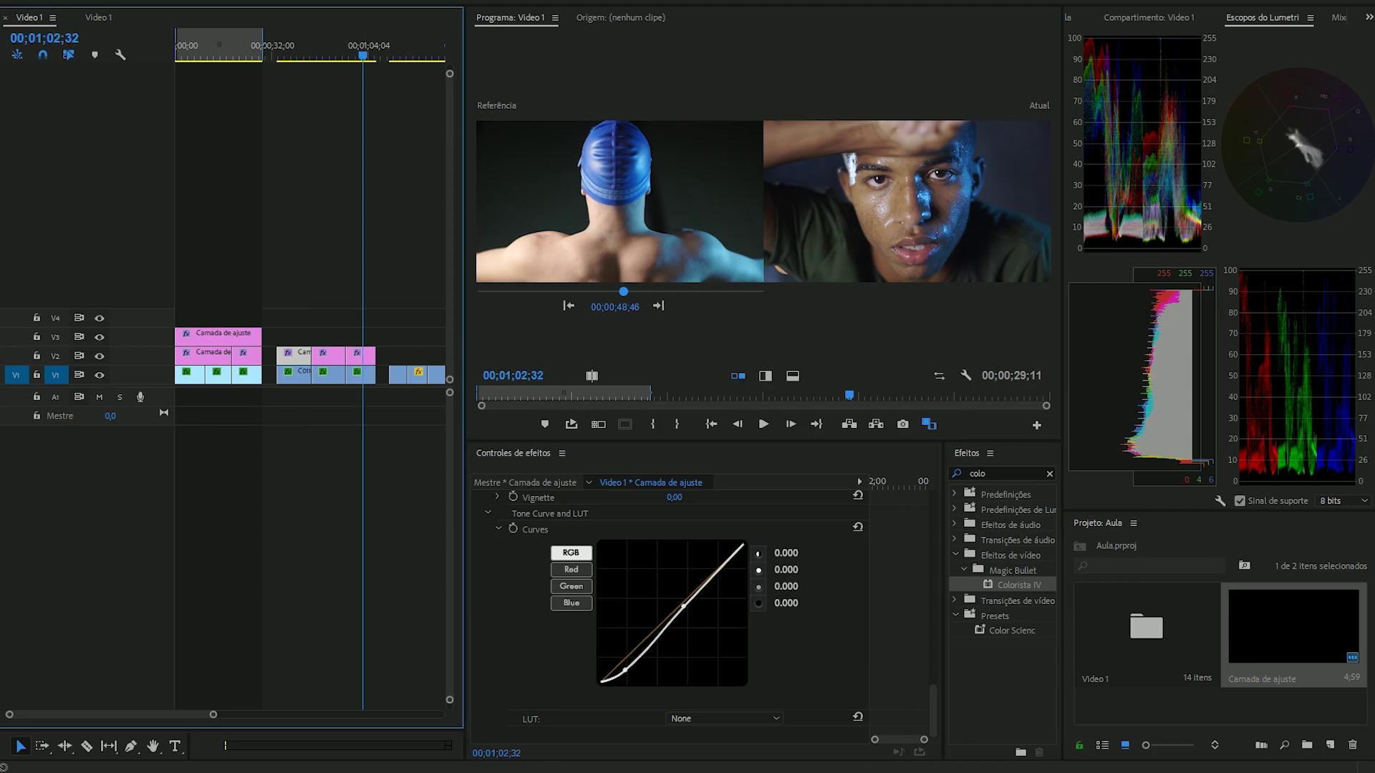
left_click_drag(362, 47, 359, 48)
left_click(362, 356)
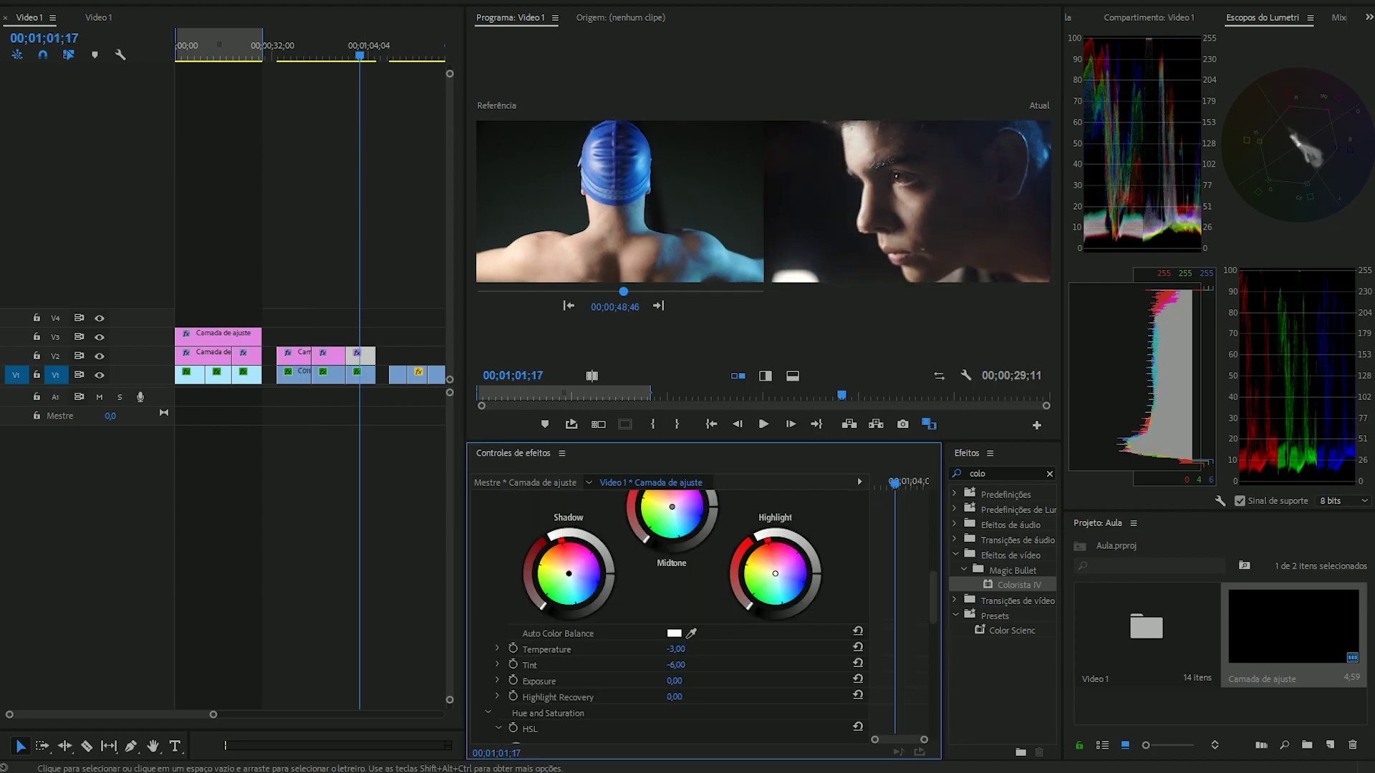
scroll(665, 615, "down", 5)
scroll(666, 616, "down", 3)
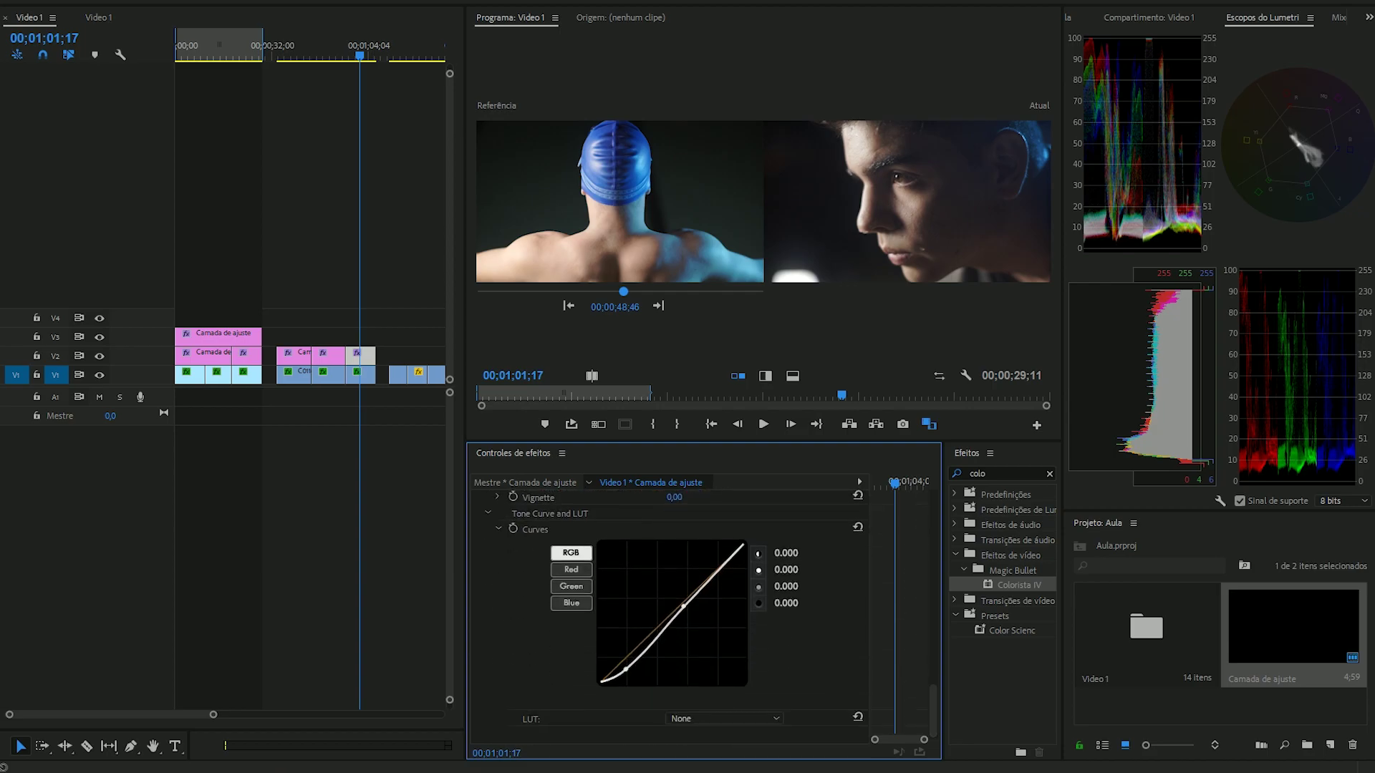
Add an adjustment layer on V3 across the second group of three clips and apply Colorista IV to it.
left_click_drag(1293, 627, 376, 337)
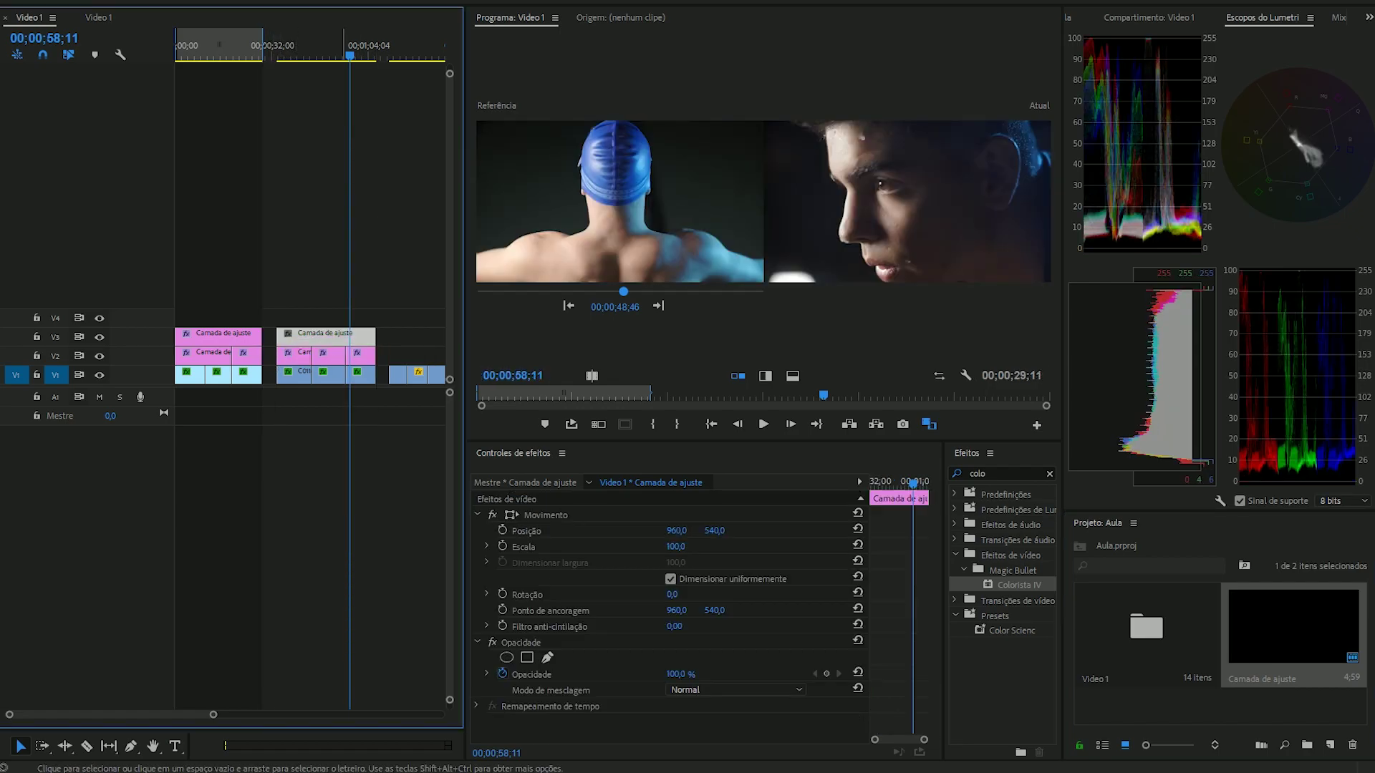
left_click_drag(1019, 585, 329, 337)
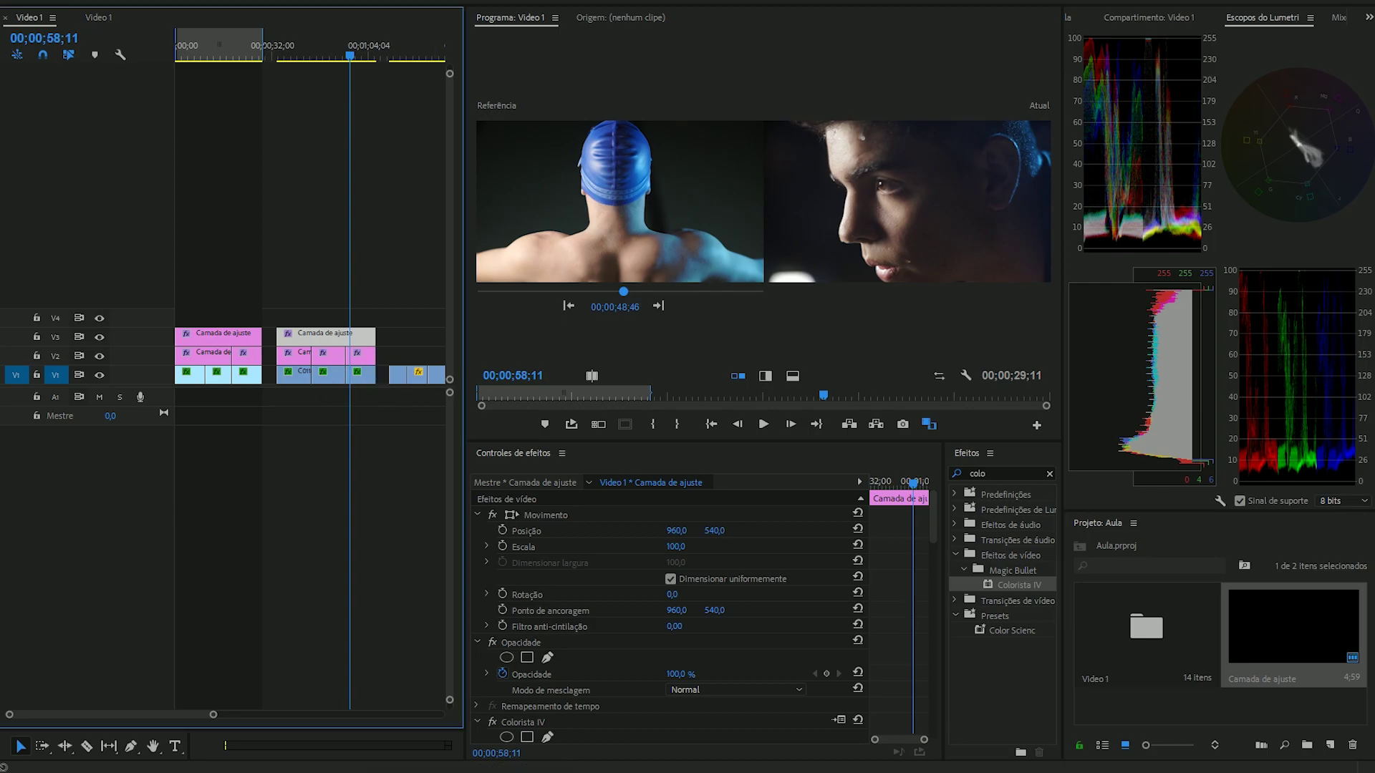
Turn off the comparison view and go to 00;00;41;49 in the second group's first clip.
left_click(930, 424)
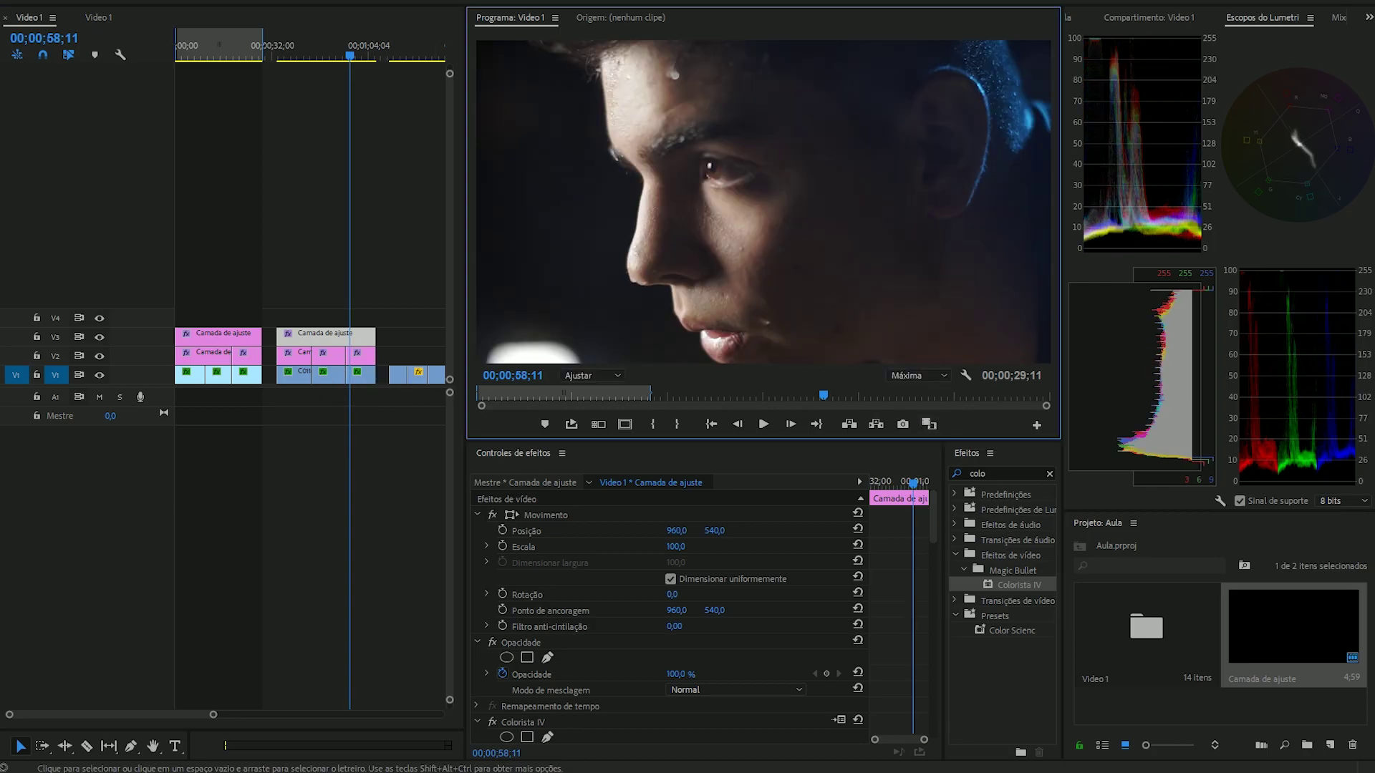
left_click_drag(349, 53, 301, 53)
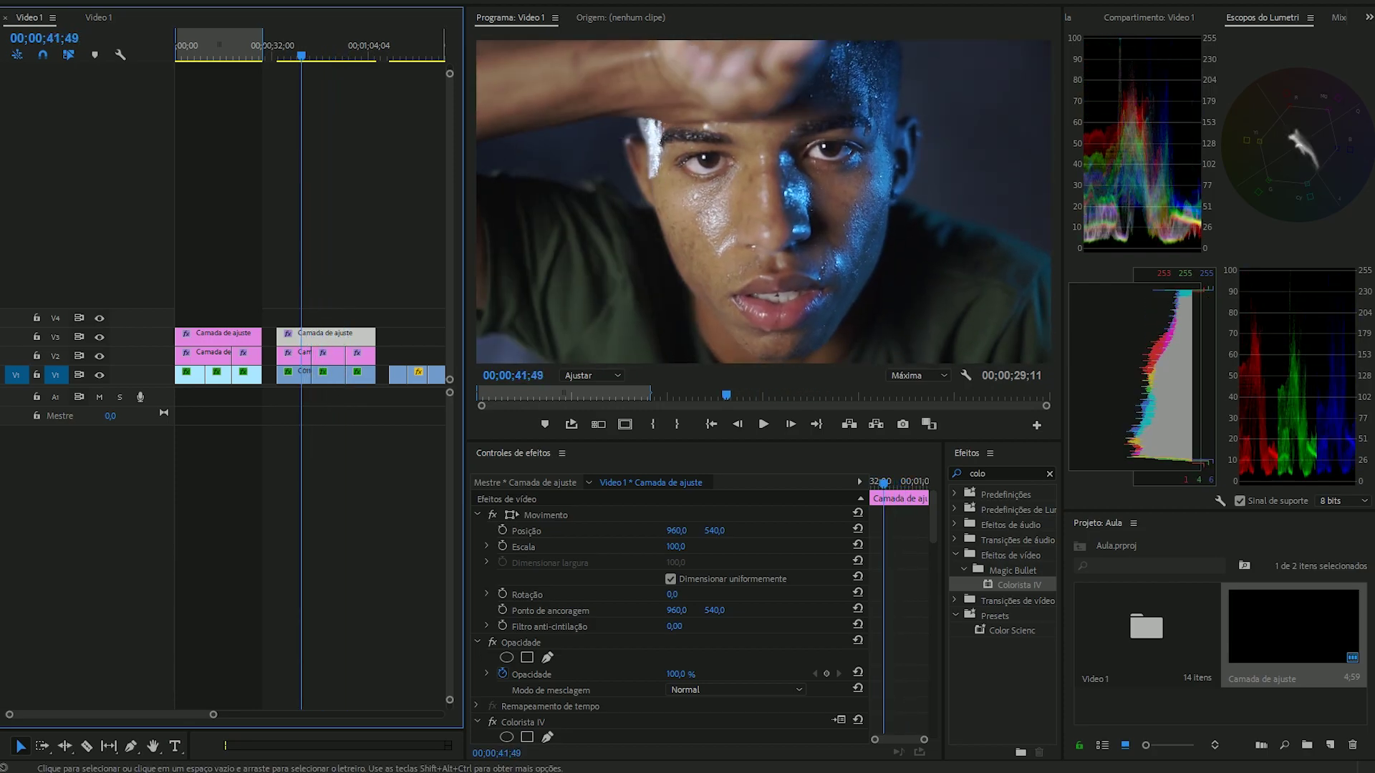
Try the JUGO - Rec.709 LUT in Colorista IV on the second group's V3 adjustment layer and preview it on the first clip.
scroll(666, 608, "down", 15)
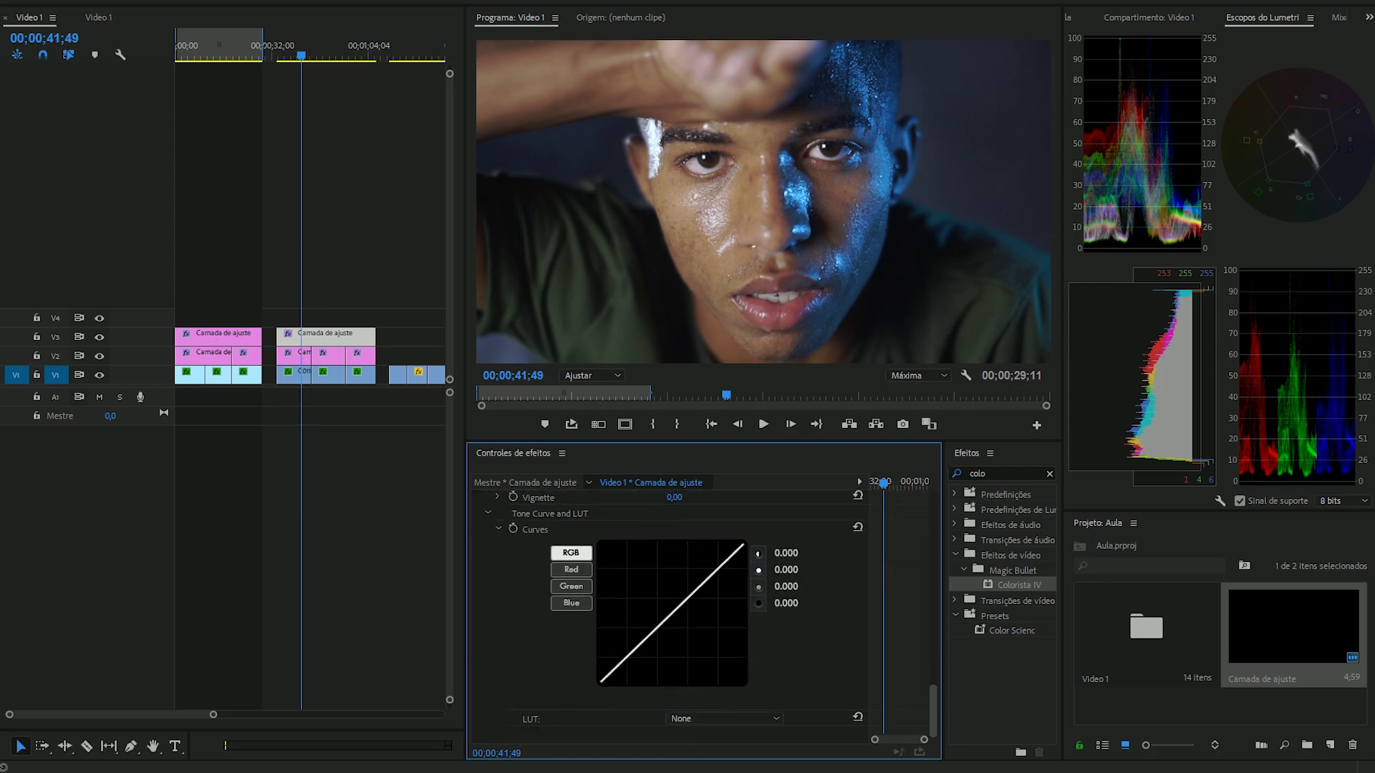
mouse_move(933, 711)
left_mouse_down()
mouse_move(933, 691)
mouse_move(933, 711)
left_mouse_up()
left_click(724, 718)
left_click(708, 703)
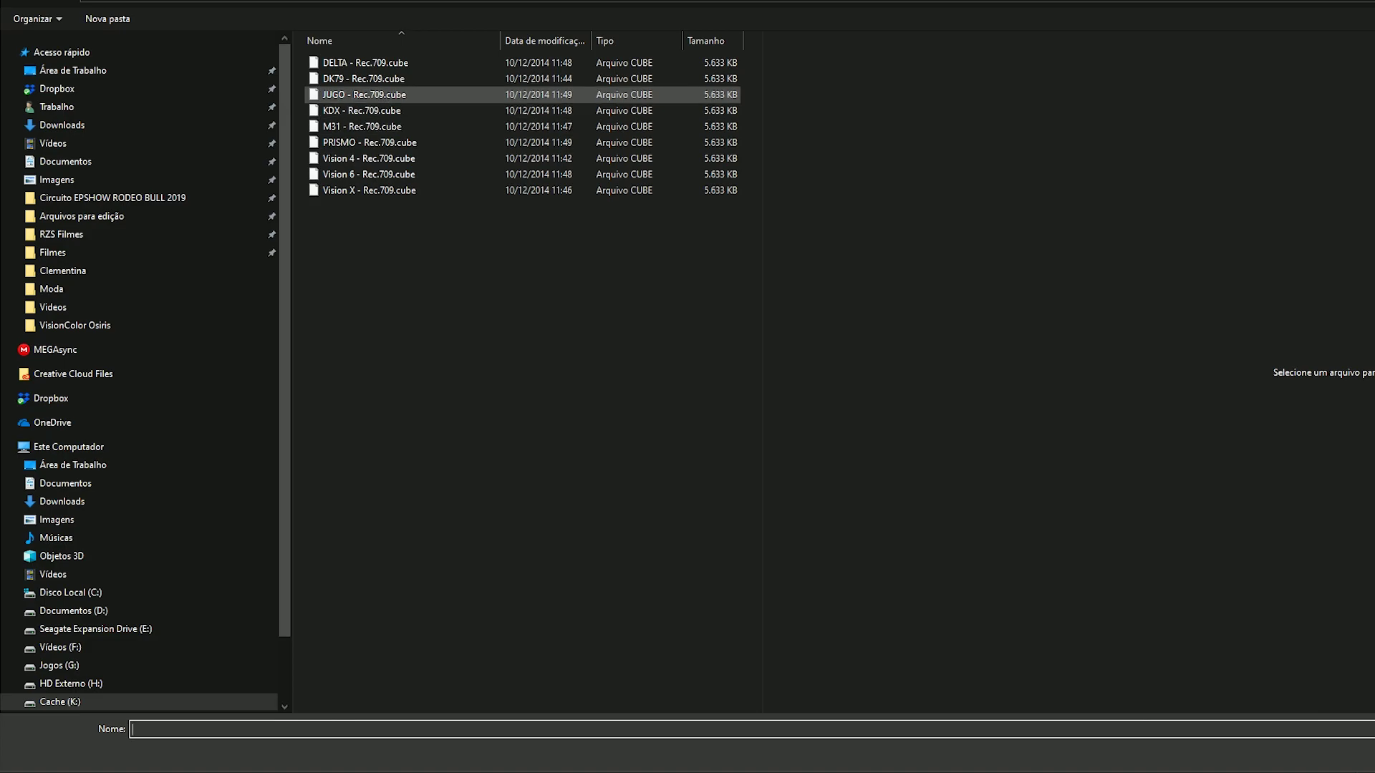
double_click(364, 95)
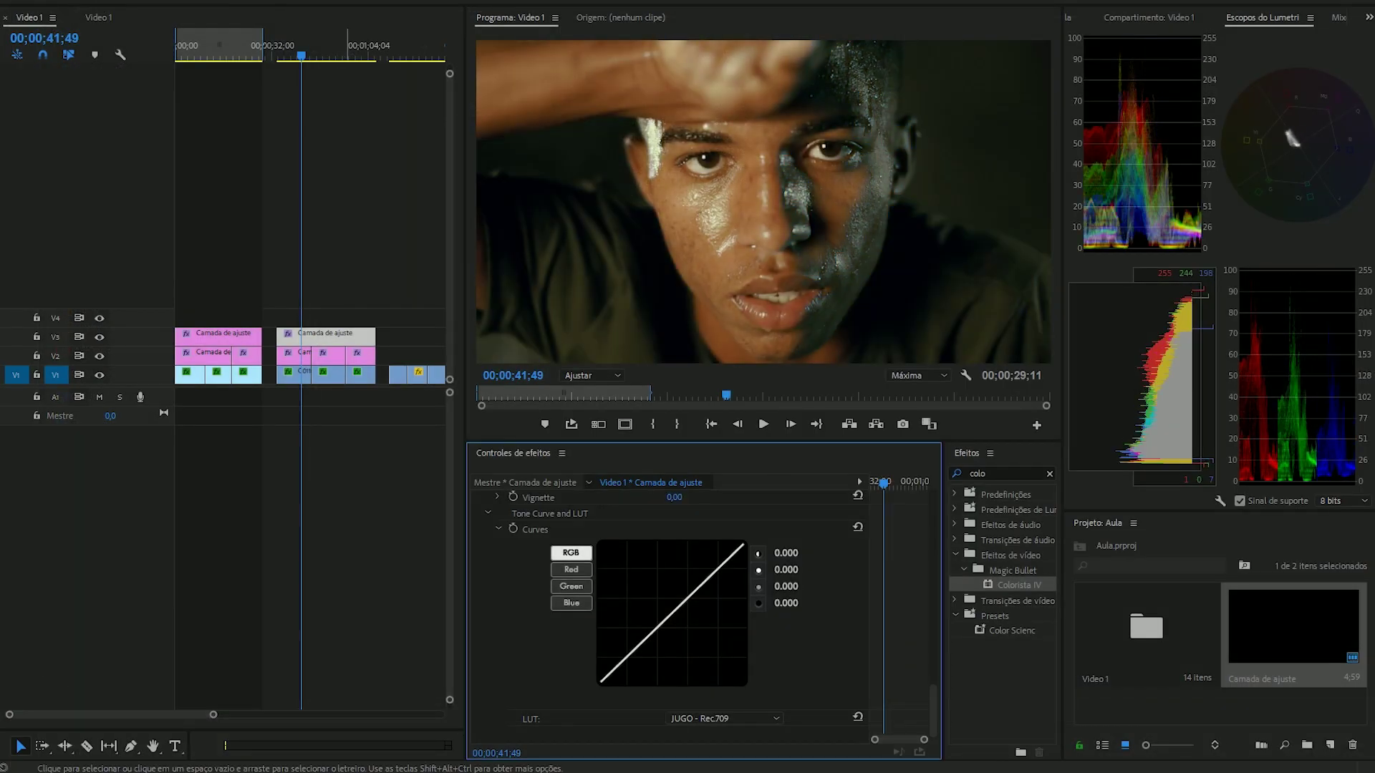
mouse_move(289, 45)
left_mouse_down()
mouse_move(354, 45)
mouse_move(302, 45)
left_mouse_up()
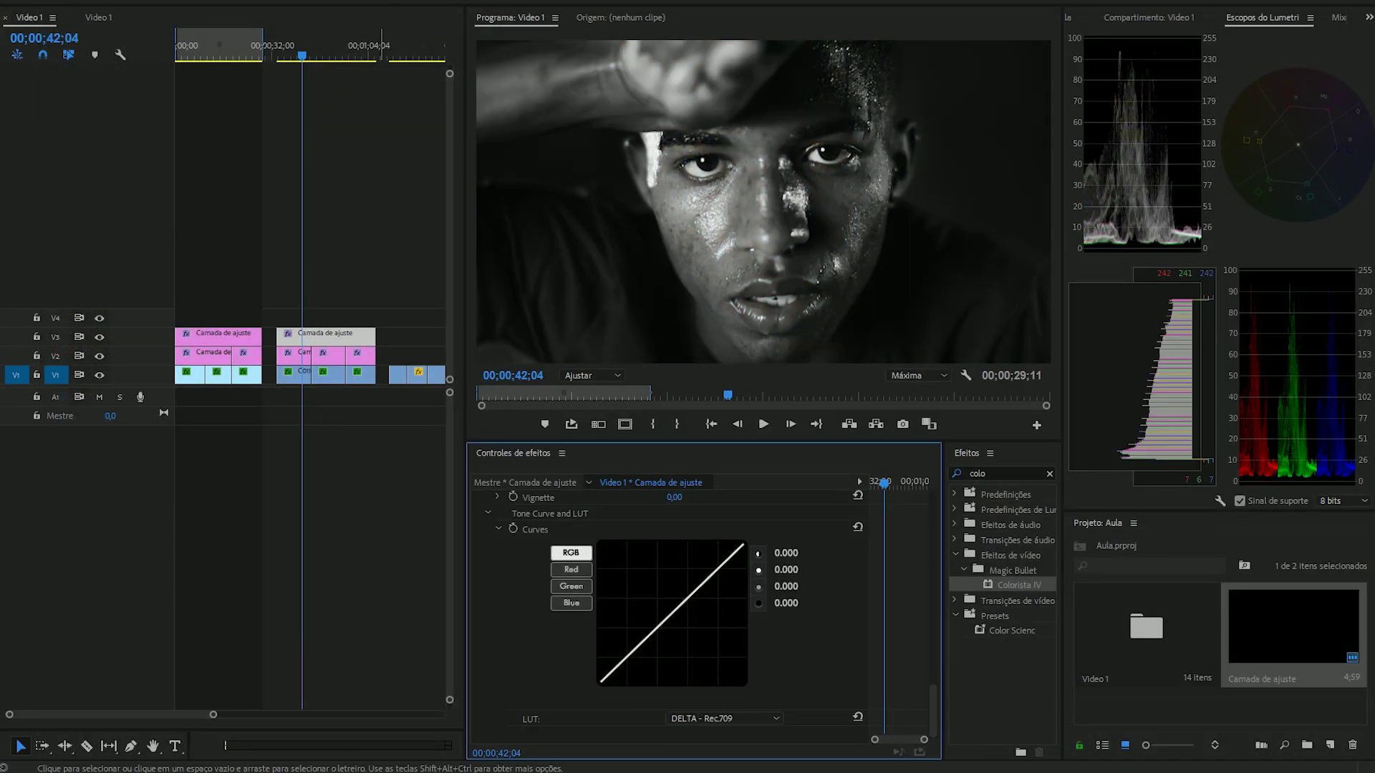
mouse_move(301, 45)
left_mouse_down()
mouse_move(358, 45)
mouse_move(298, 45)
left_mouse_up()
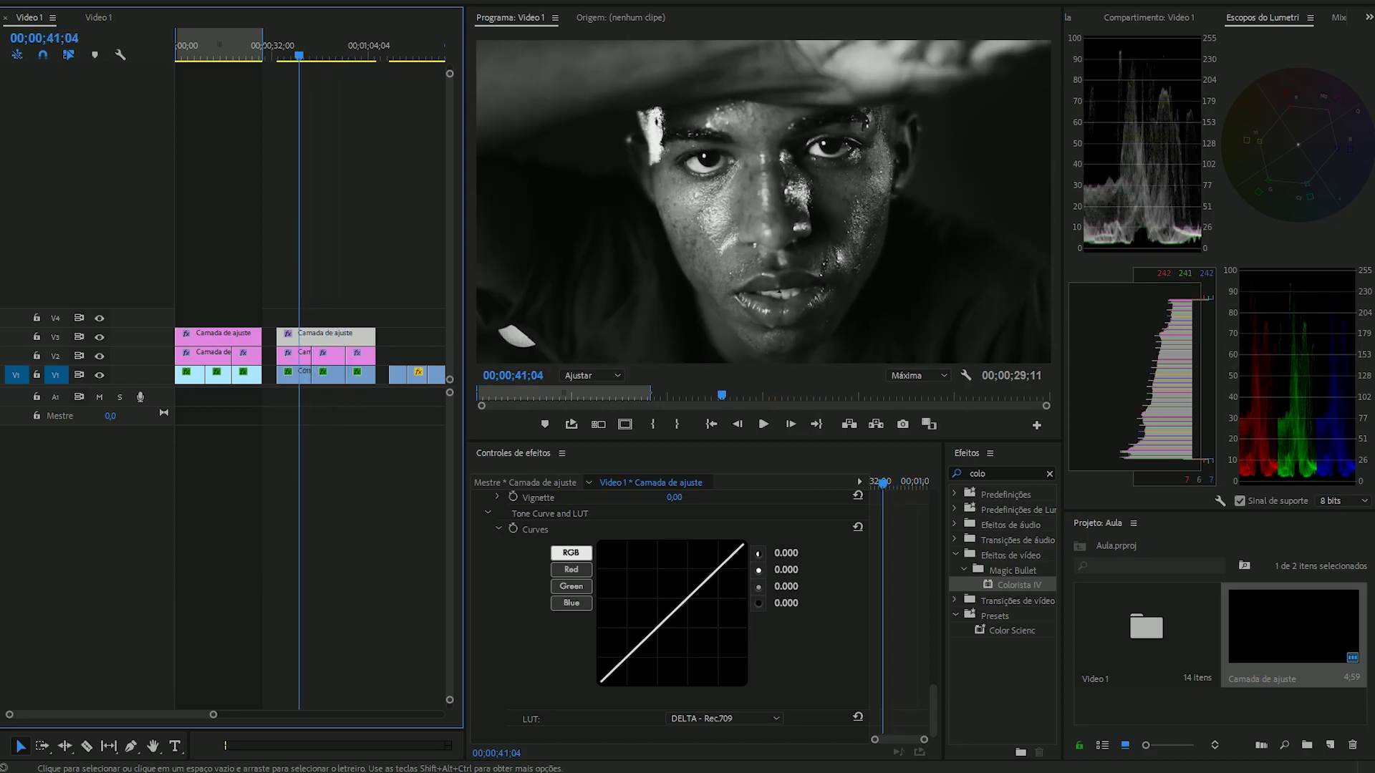
Import the M31 - Rec.709 LUT into Colorista IV on the second group's V3 adjustment layer and preview it on the first clip.
left_click(724, 718)
left_click(705, 703)
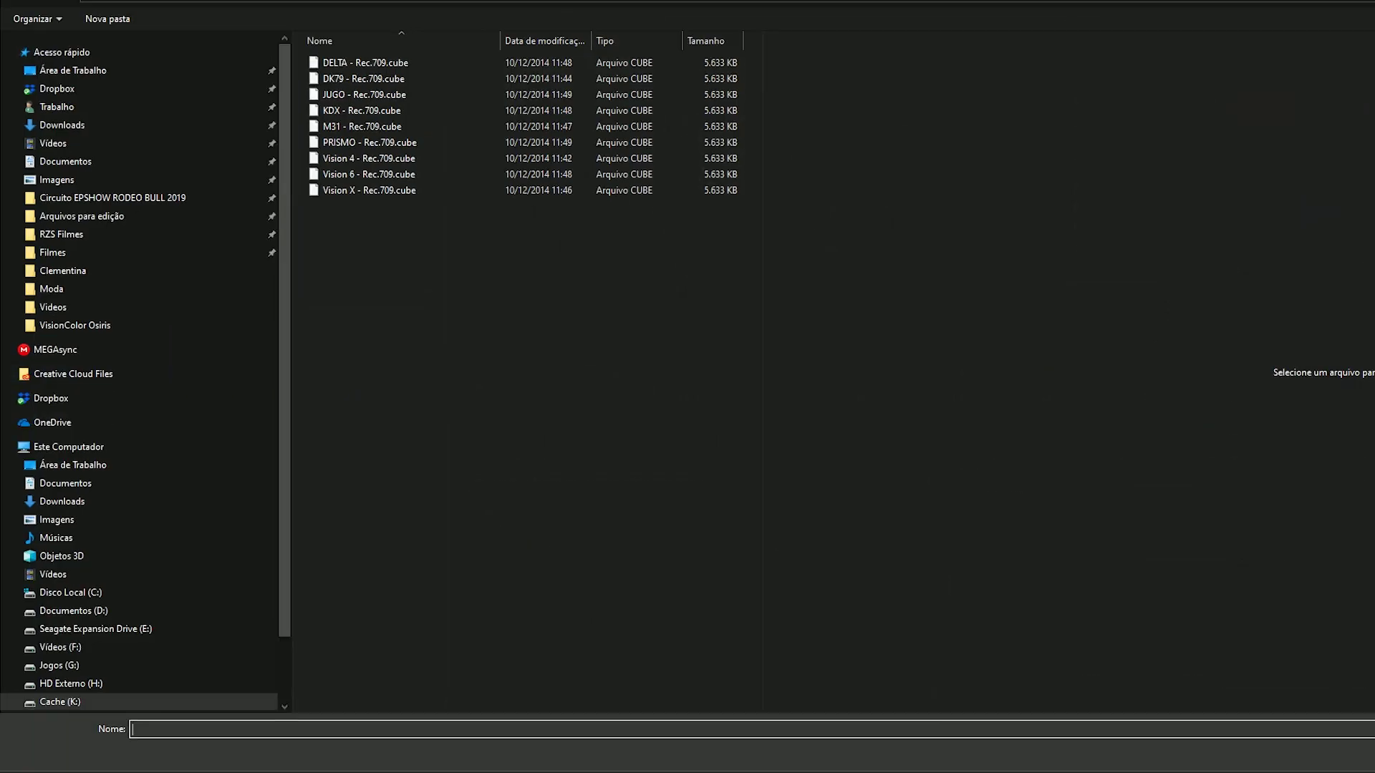
double_click(362, 126)
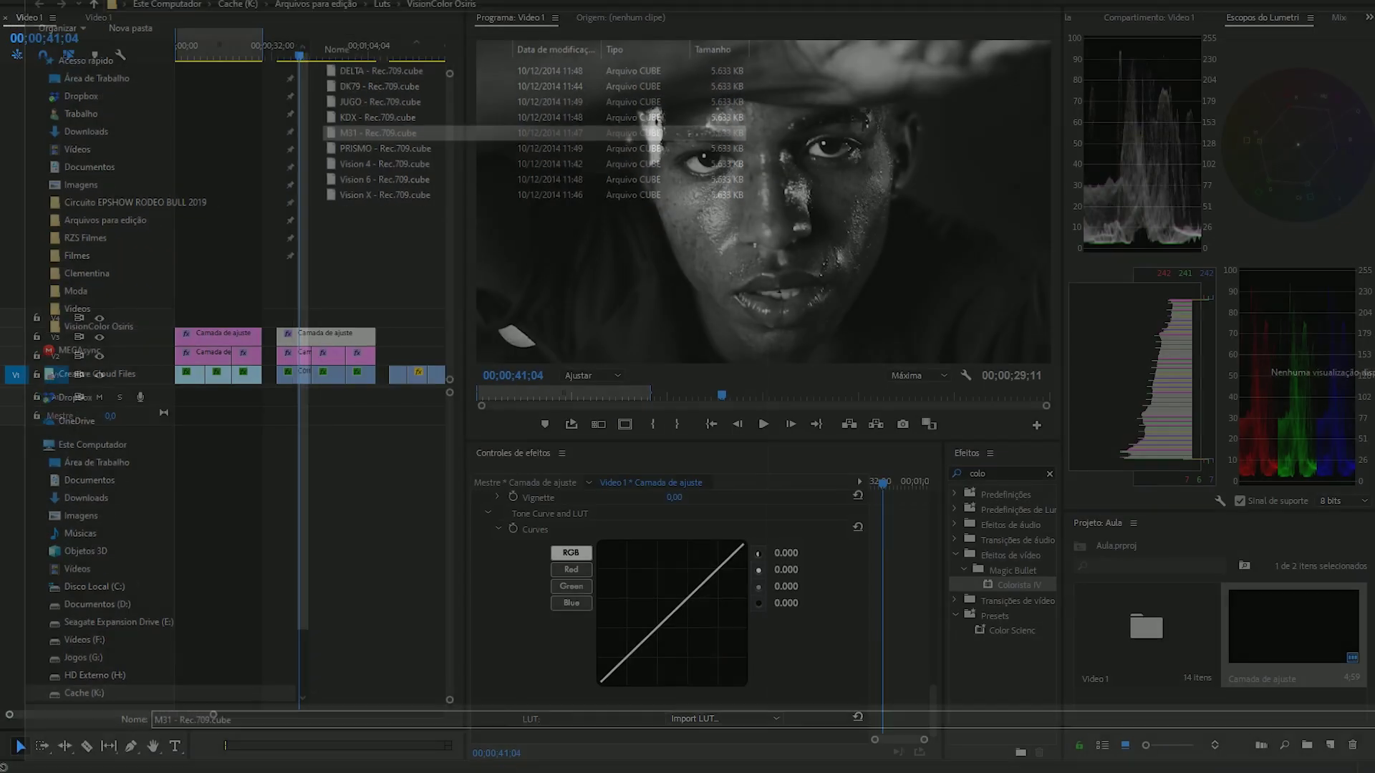
mouse_move(281, 45)
left_mouse_down()
mouse_move(361, 45)
mouse_move(304, 45)
left_mouse_up()
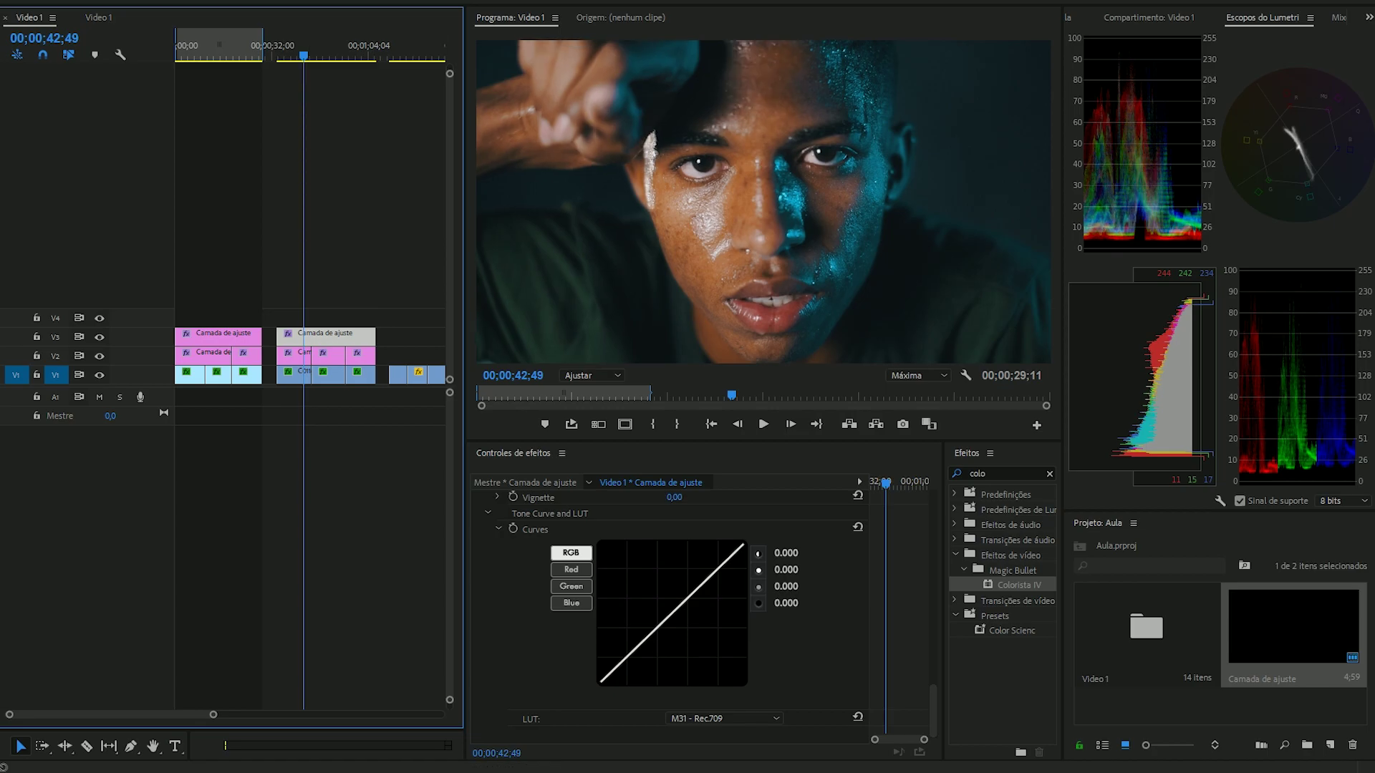
Set the Colorista IV Vignette to 27 on the second group's V3 adjustment layer.
left_click_drag(933, 711, 933, 663)
left_click_drag(675, 573, 660, 573)
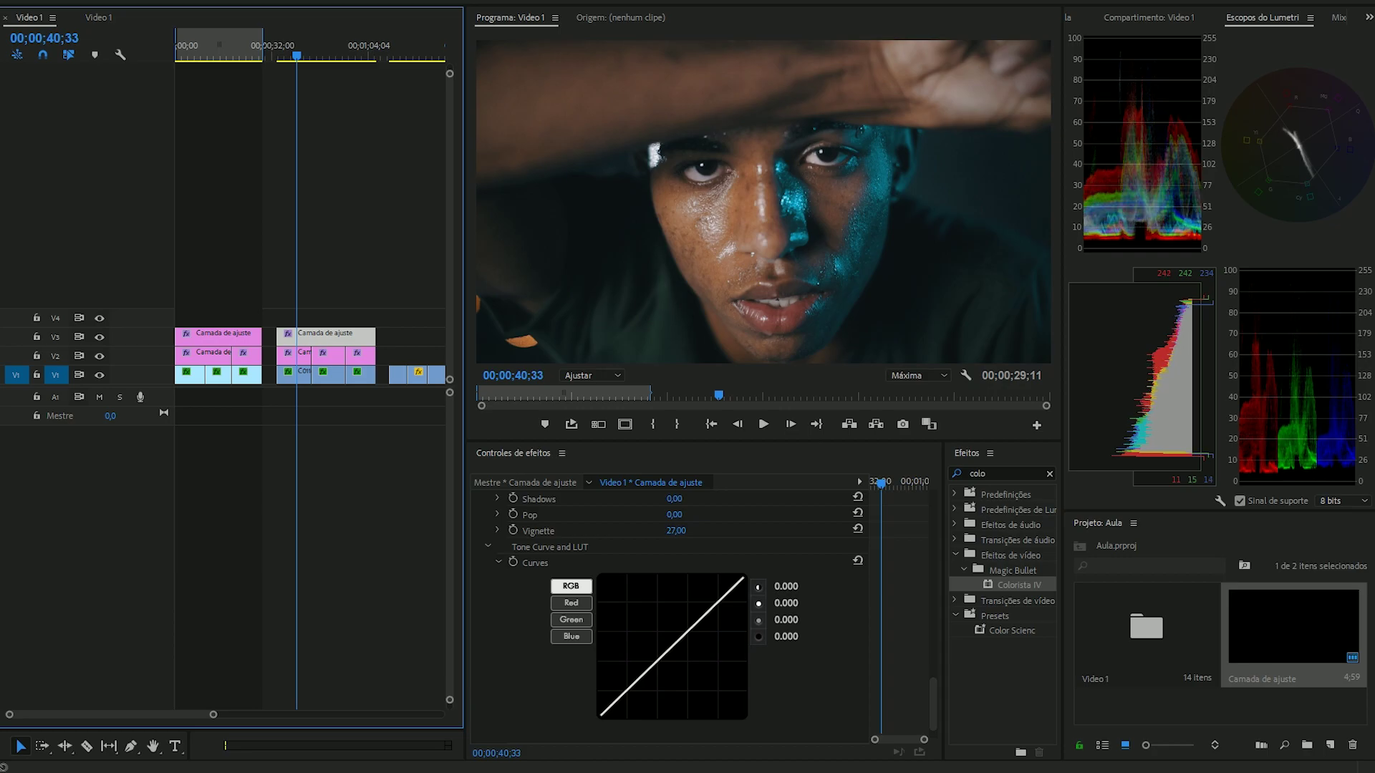
mouse_move(317, 55)
left_mouse_down()
mouse_move(291, 55)
mouse_move(348, 55)
mouse_move(300, 55)
mouse_move(316, 55)
left_mouse_up()
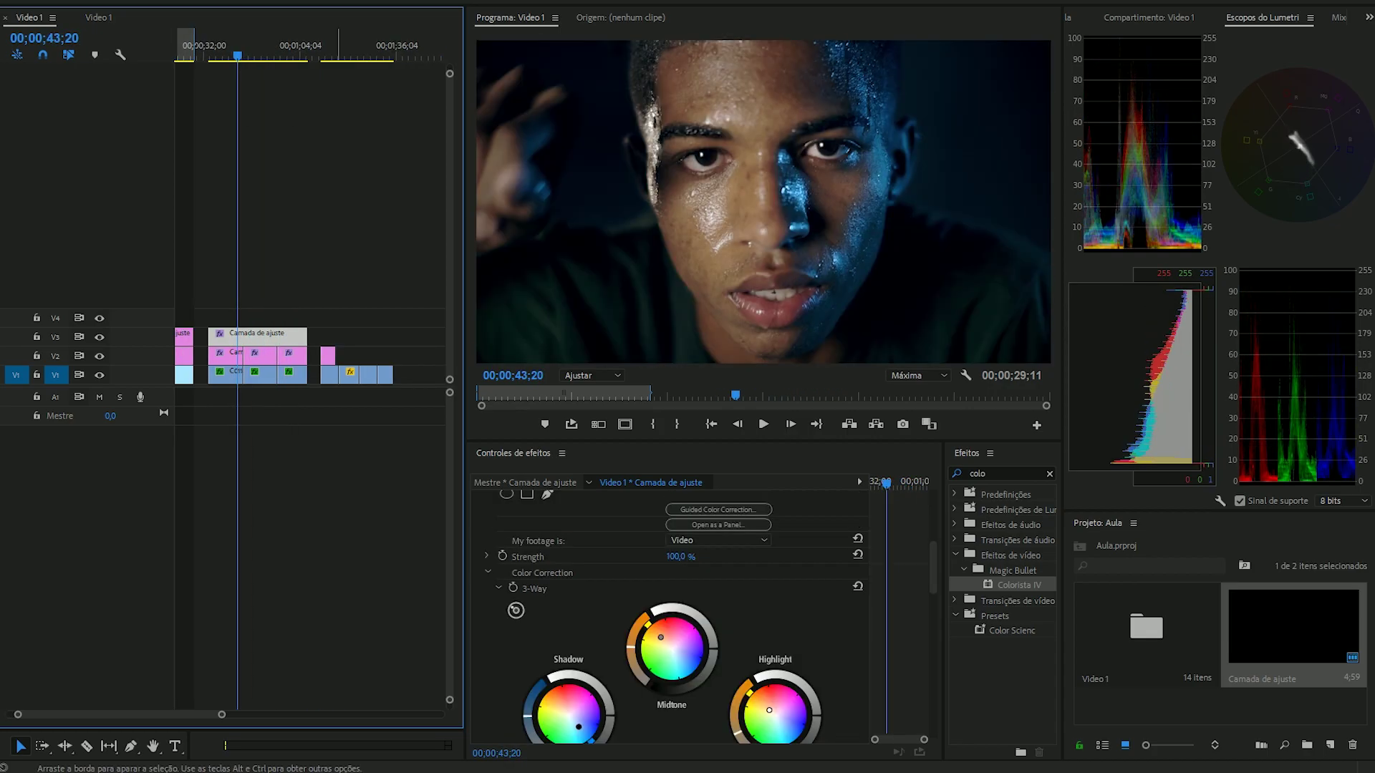
Extend the V2 adjustment layer across the third group of clips and set its Colorista IV Tint to -10 and Temperature to 5.
left_click_drag(336, 356, 396, 356)
left_click_drag(338, 55, 363, 55)
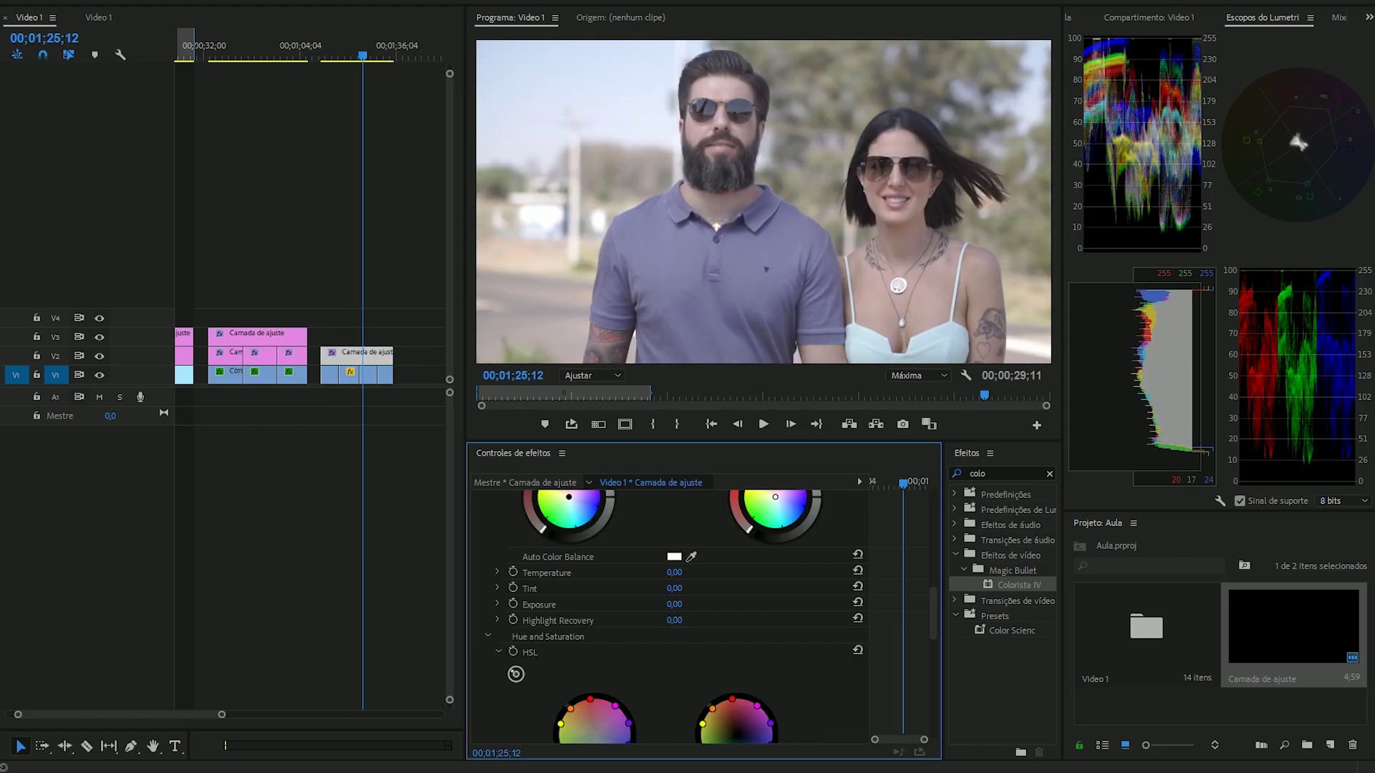
mouse_move(674, 573)
left_mouse_down()
mouse_move(688, 573)
mouse_move(668, 587)
left_mouse_up()
left_click_drag(674, 573, 670, 573)
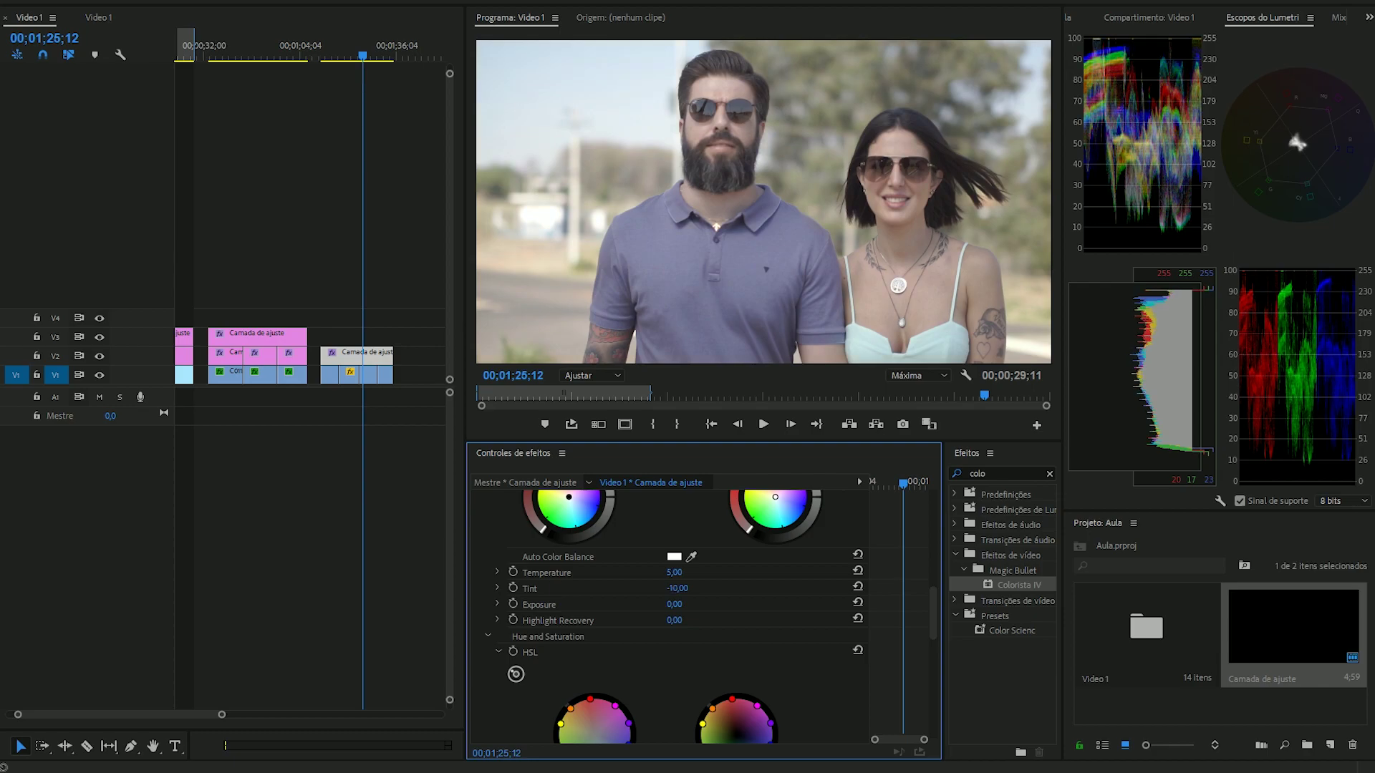
Shape the Colorista IV RGB curve of the third group's V2 adjustment layer, lowering the shadows and adding a midtone point on the diagonal.
left_click(376, 355)
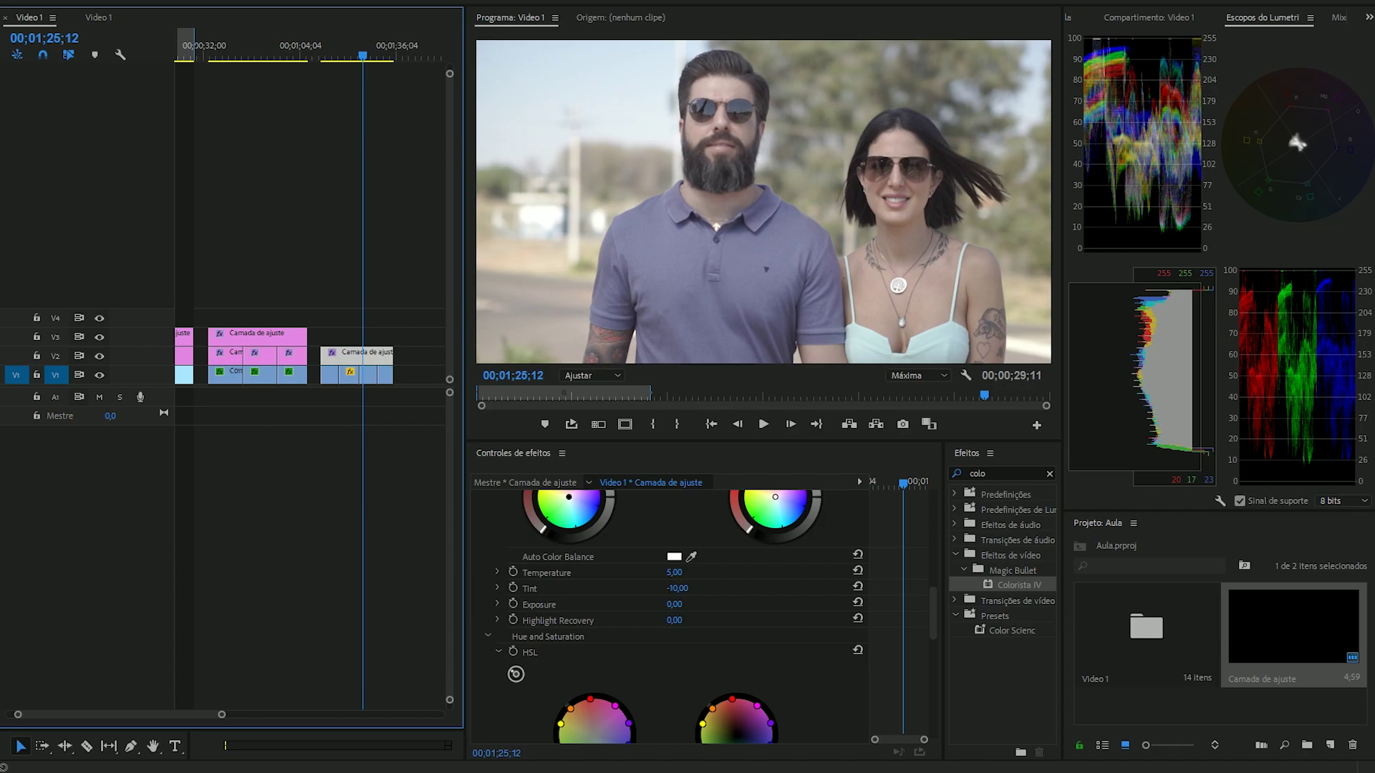
left_click_drag(934, 614, 933, 714)
left_click_drag(626, 657, 628, 663)
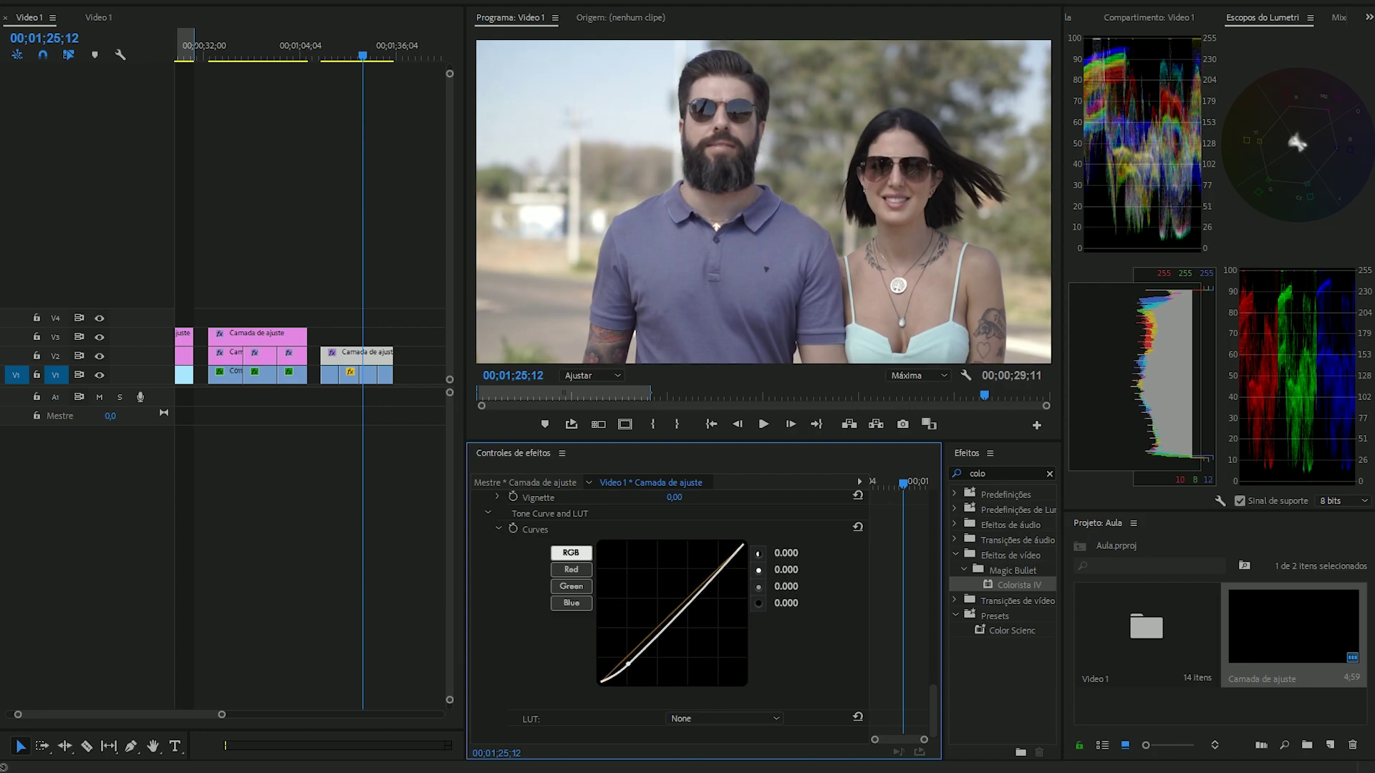
mouse_move(680, 603)
left_mouse_down()
mouse_move(667, 597)
mouse_move(676, 609)
left_mouse_up()
Set the Colorista IV Saturation to 24 on the third group's V2 adjustment layer.
scroll(676, 608, "up", 5)
scroll(721, 616, "up", 2)
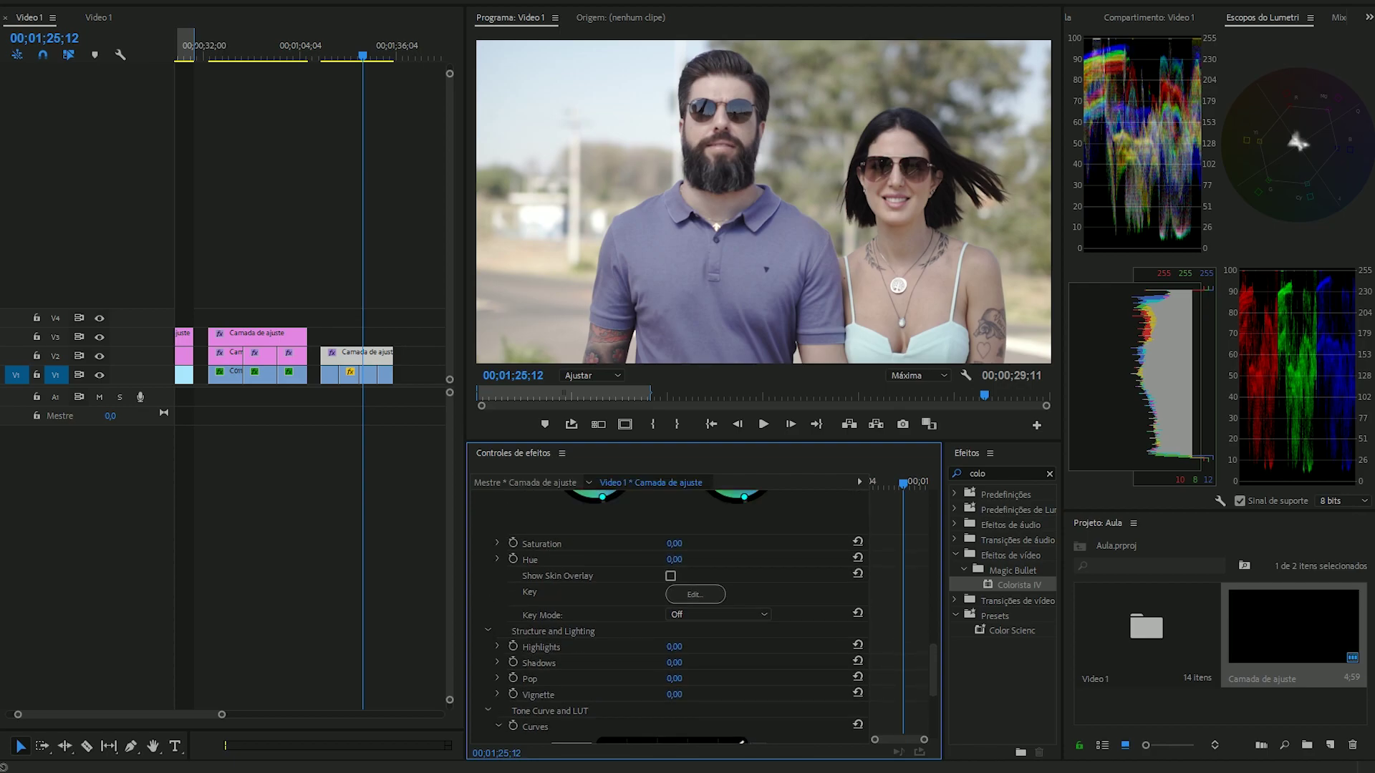
left_click_drag(674, 544, 704, 544)
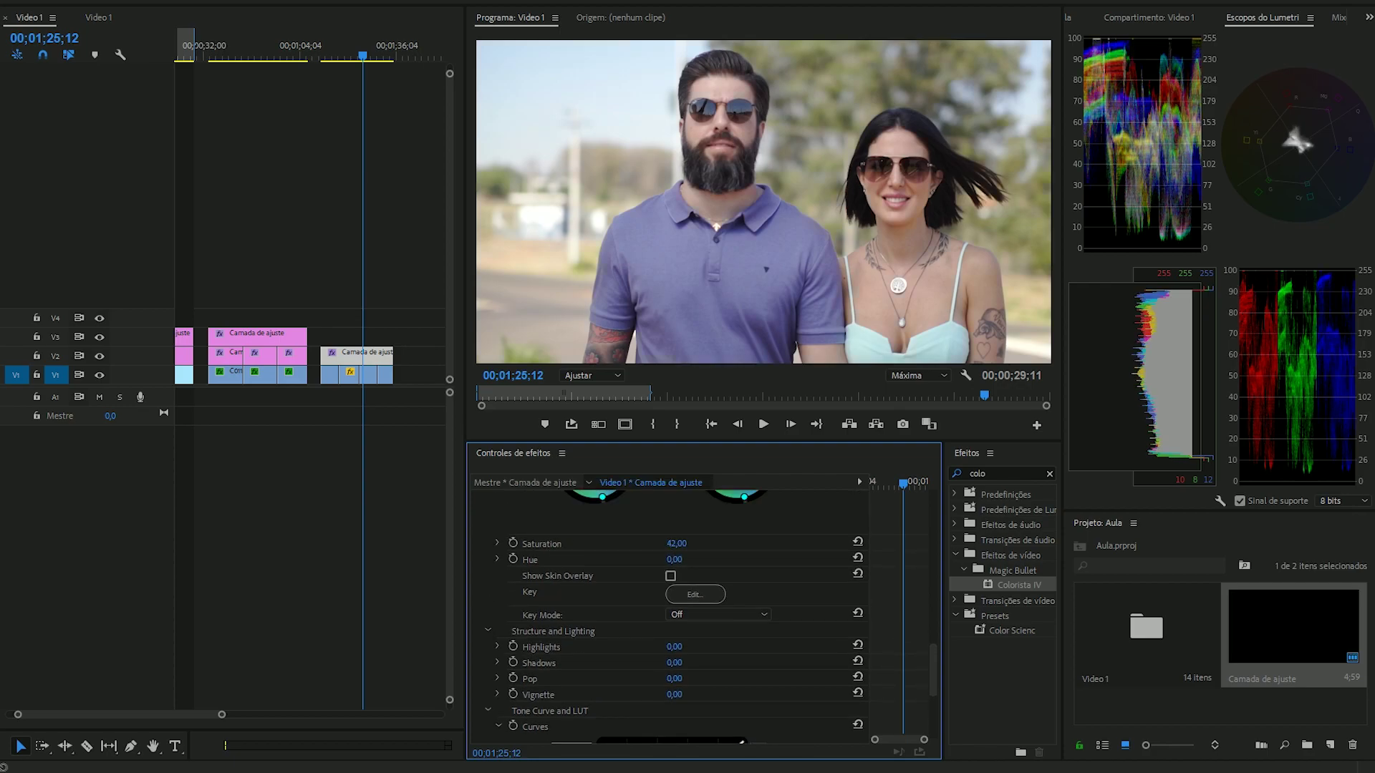
left_click_drag(676, 544, 671, 543)
Turn on the comparison view, save the project and set the reference frame to 00;01;25;01.
left_click(929, 425)
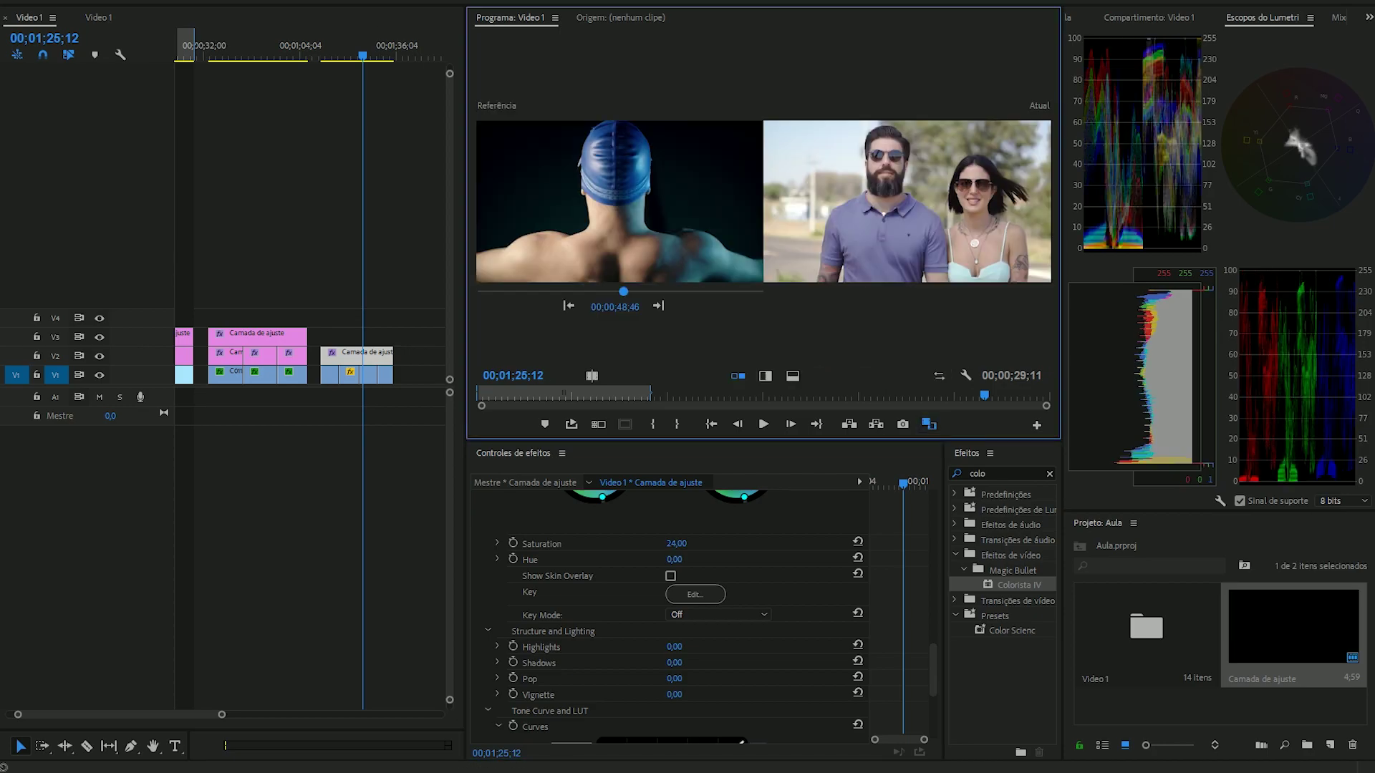
key("ctrl+s")
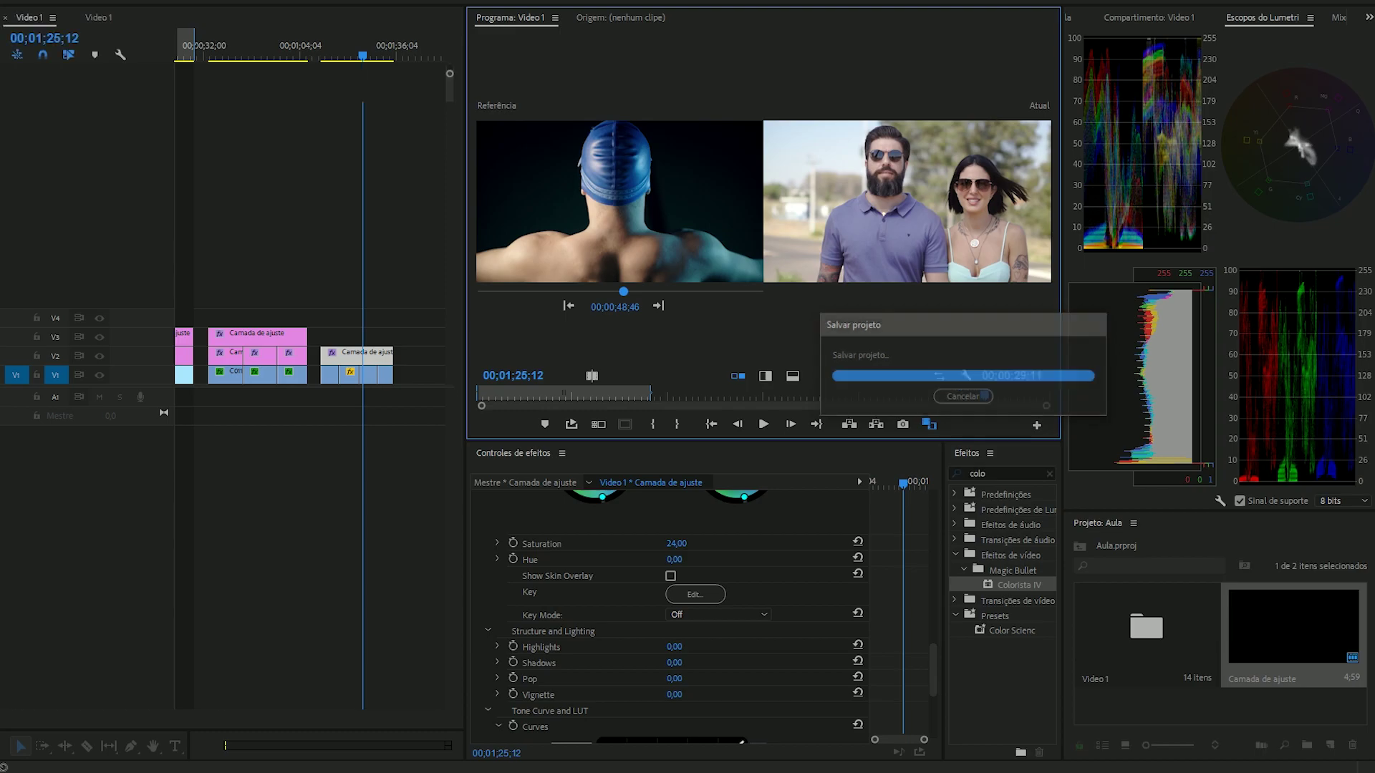
left_click(666, 292)
left_click_drag(666, 292, 728, 291)
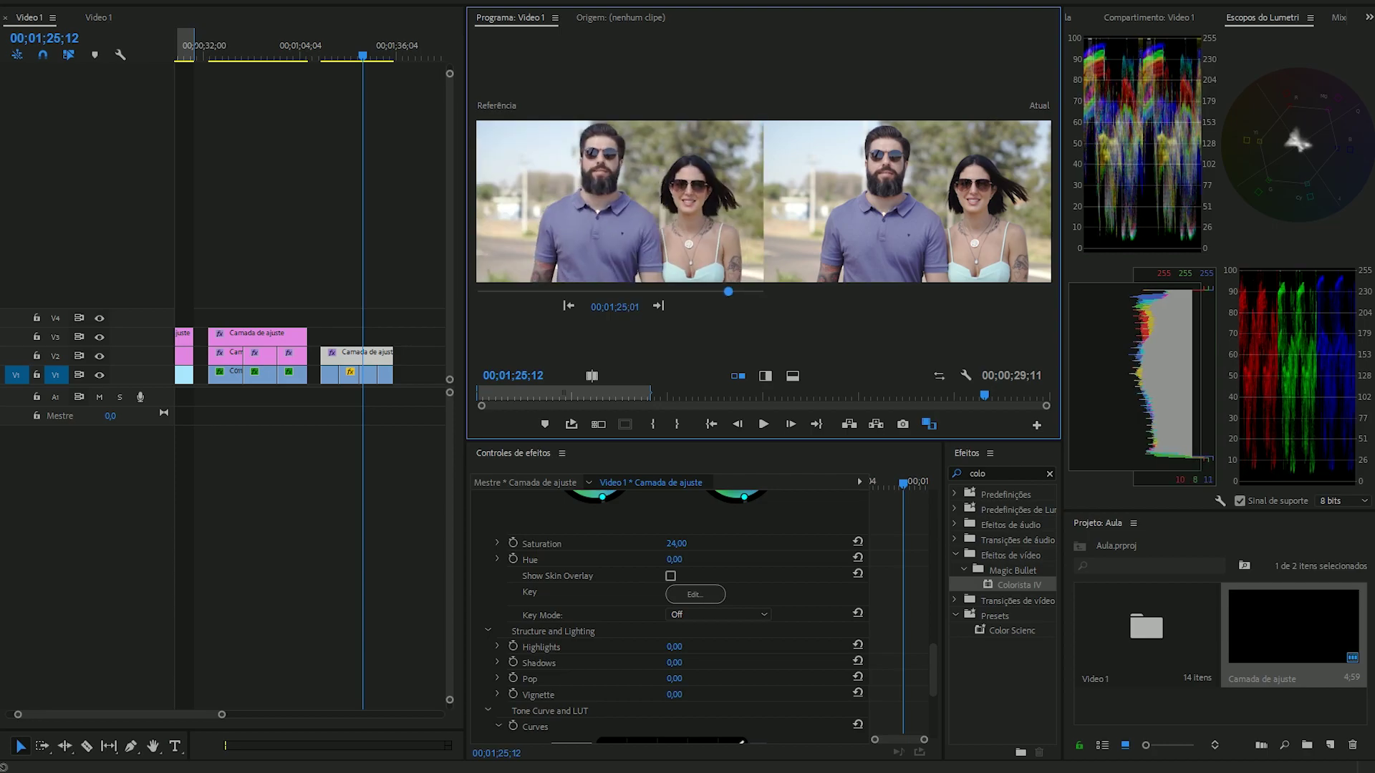
Split the third group's V2 adjustment layer at the end of the group's first clip and select the first part.
left_click(334, 50)
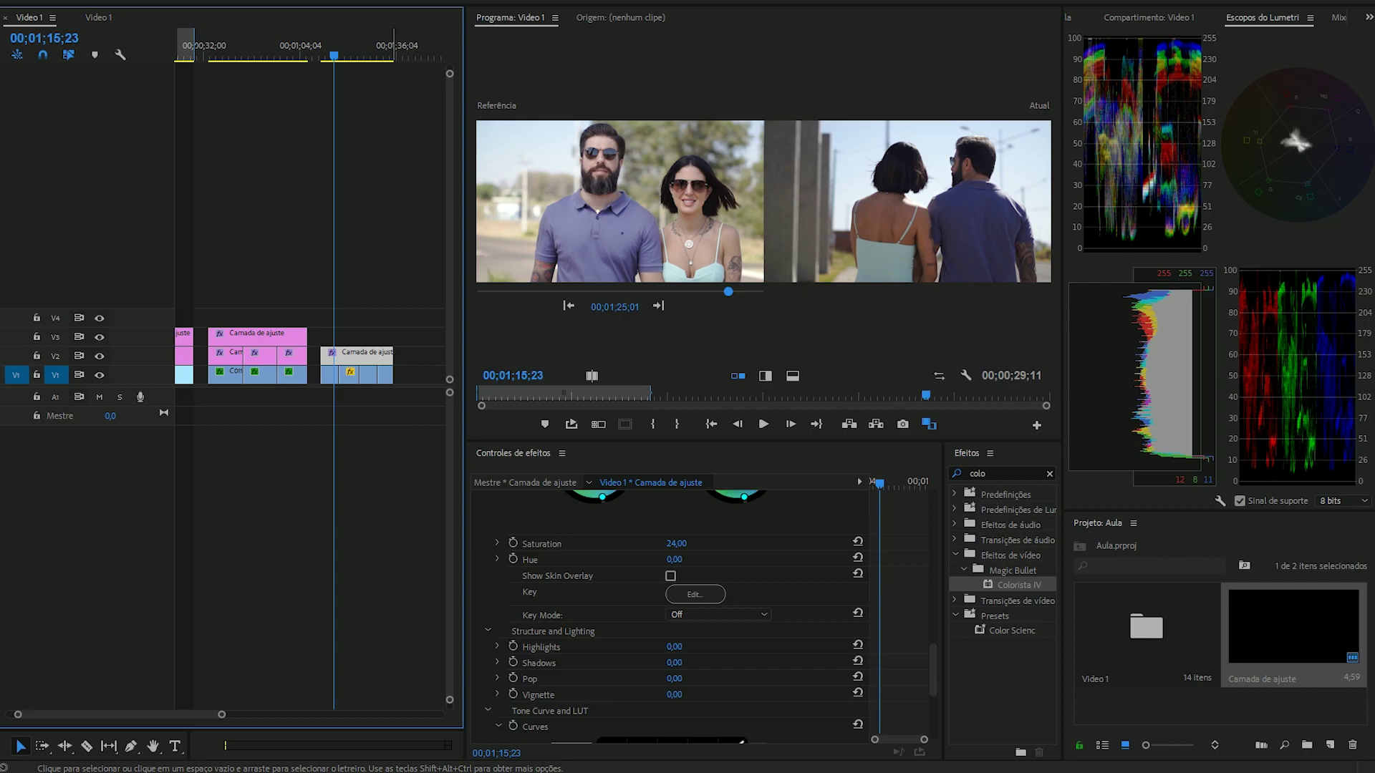
key("alt+c")
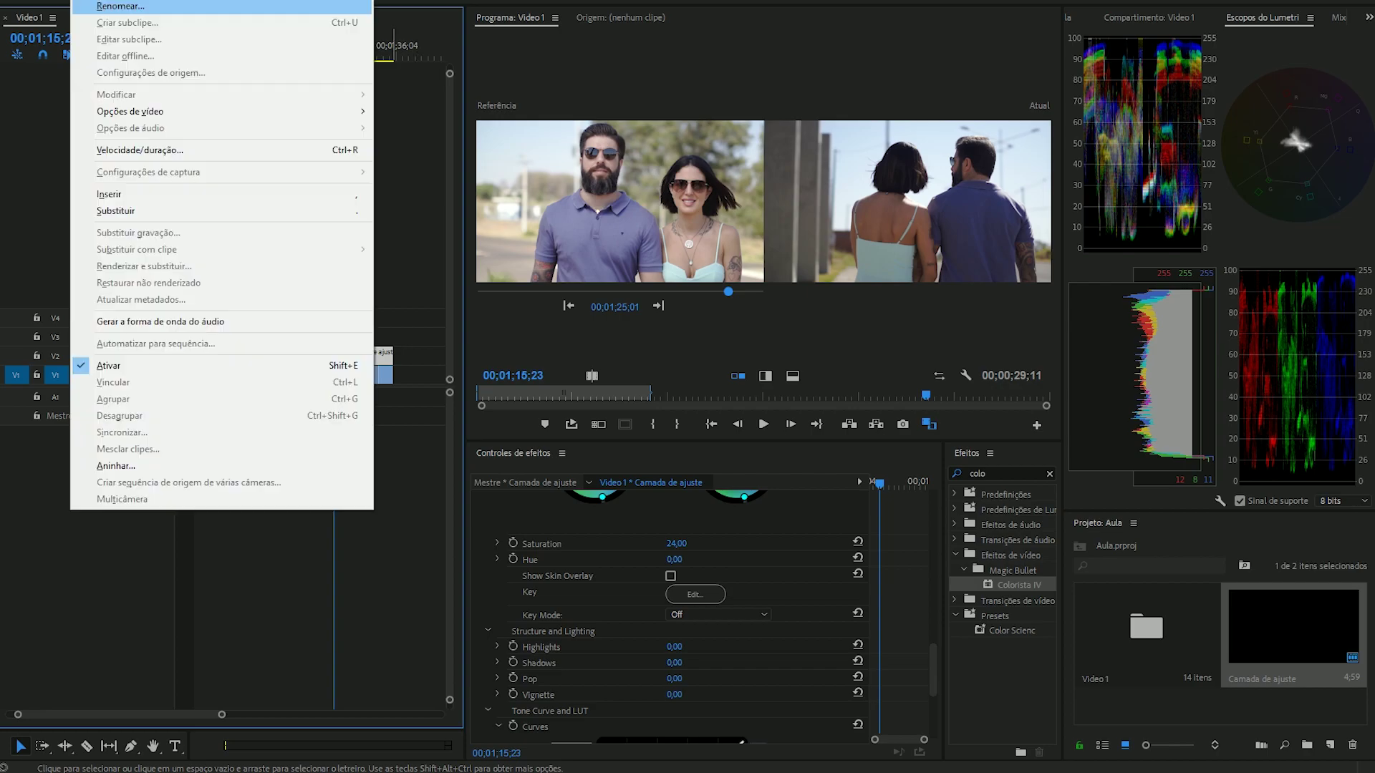
left_click(402, 337)
key("c")
left_click(338, 356)
key("v")
left_click(330, 357)
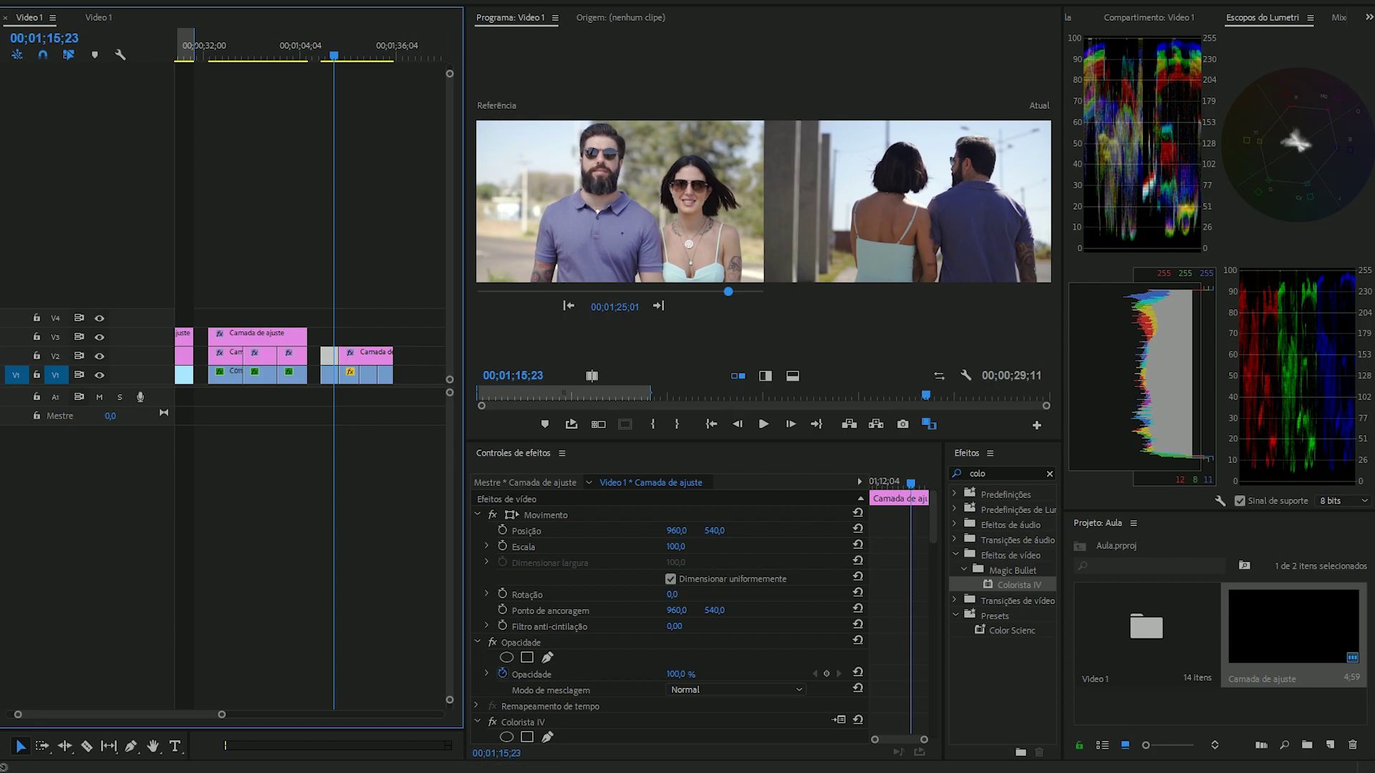
Raise the shadow and midtone points of the Colorista IV RGB curve on the first part to match the reference frame.
left_click_drag(933, 518, 933, 711)
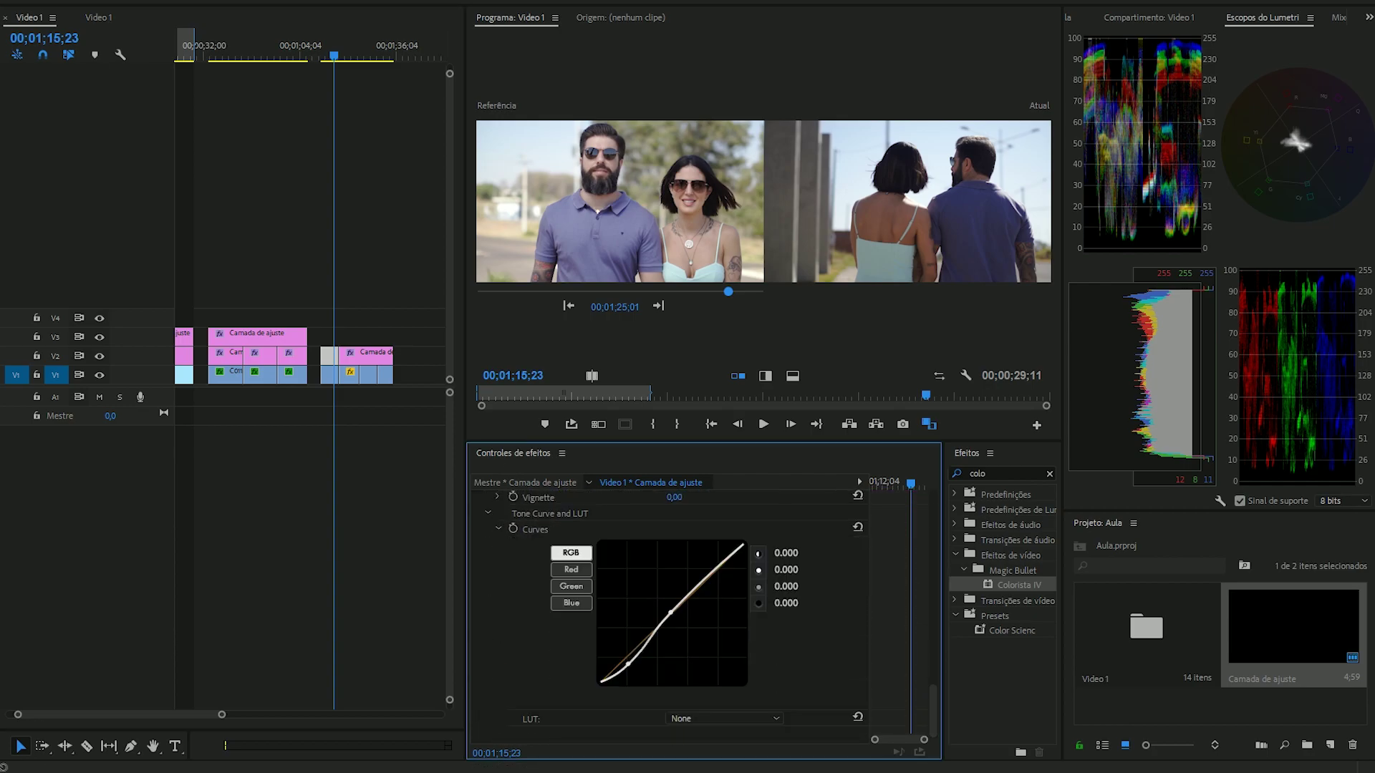
left_click_drag(628, 665, 624, 664)
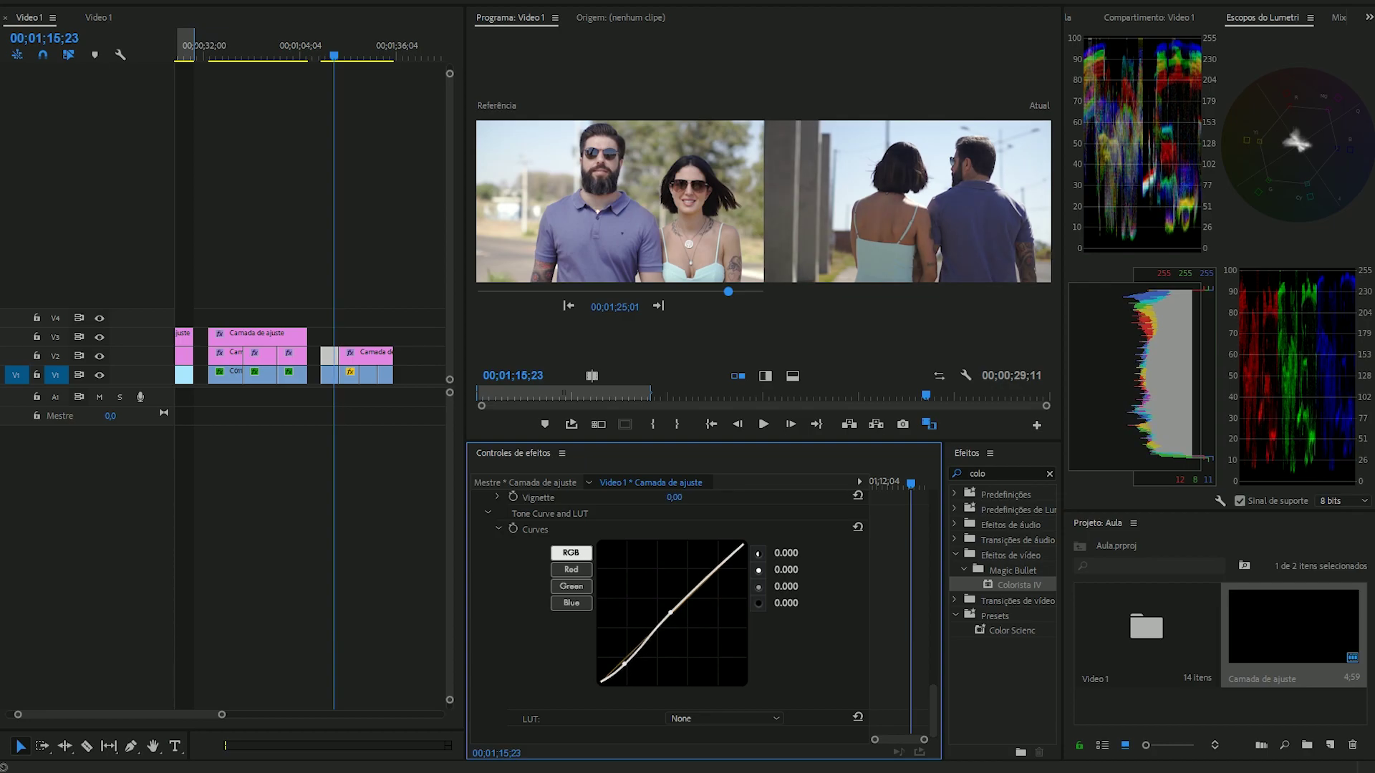
left_click_drag(671, 612, 664, 608)
left_click_drag(665, 608, 667, 609)
left_click_drag(624, 665, 622, 662)
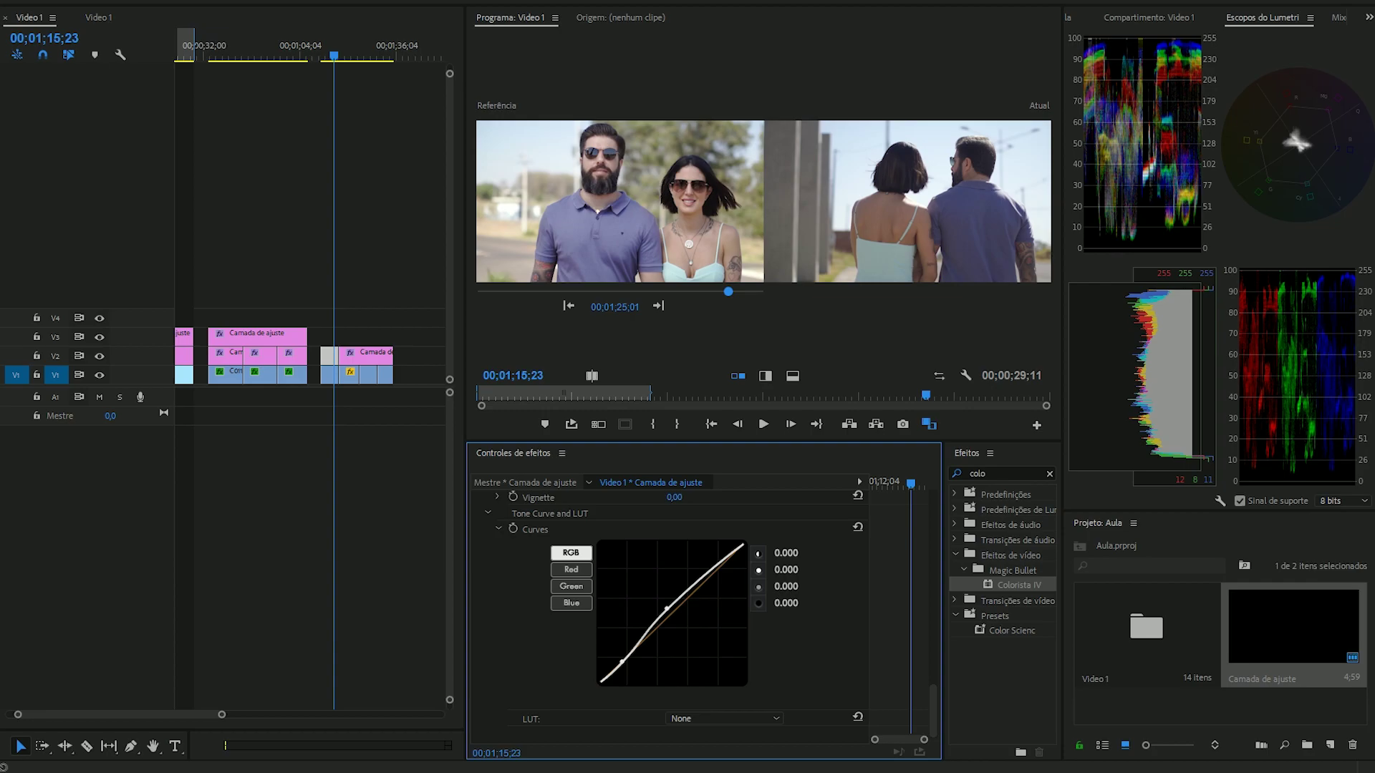
Split the third group's V2 adjustment layer at the start of the group's last clip and select the last part.
left_click(387, 51)
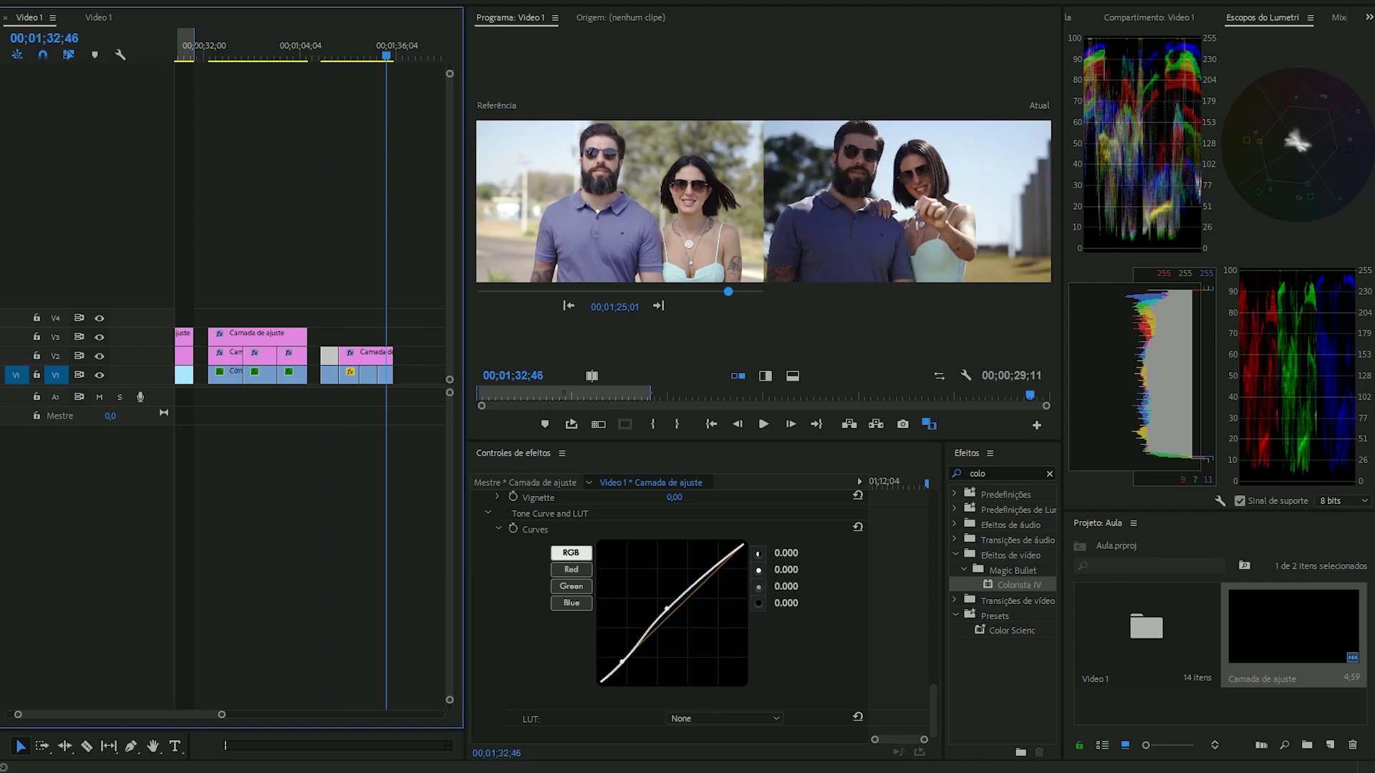
key("c")
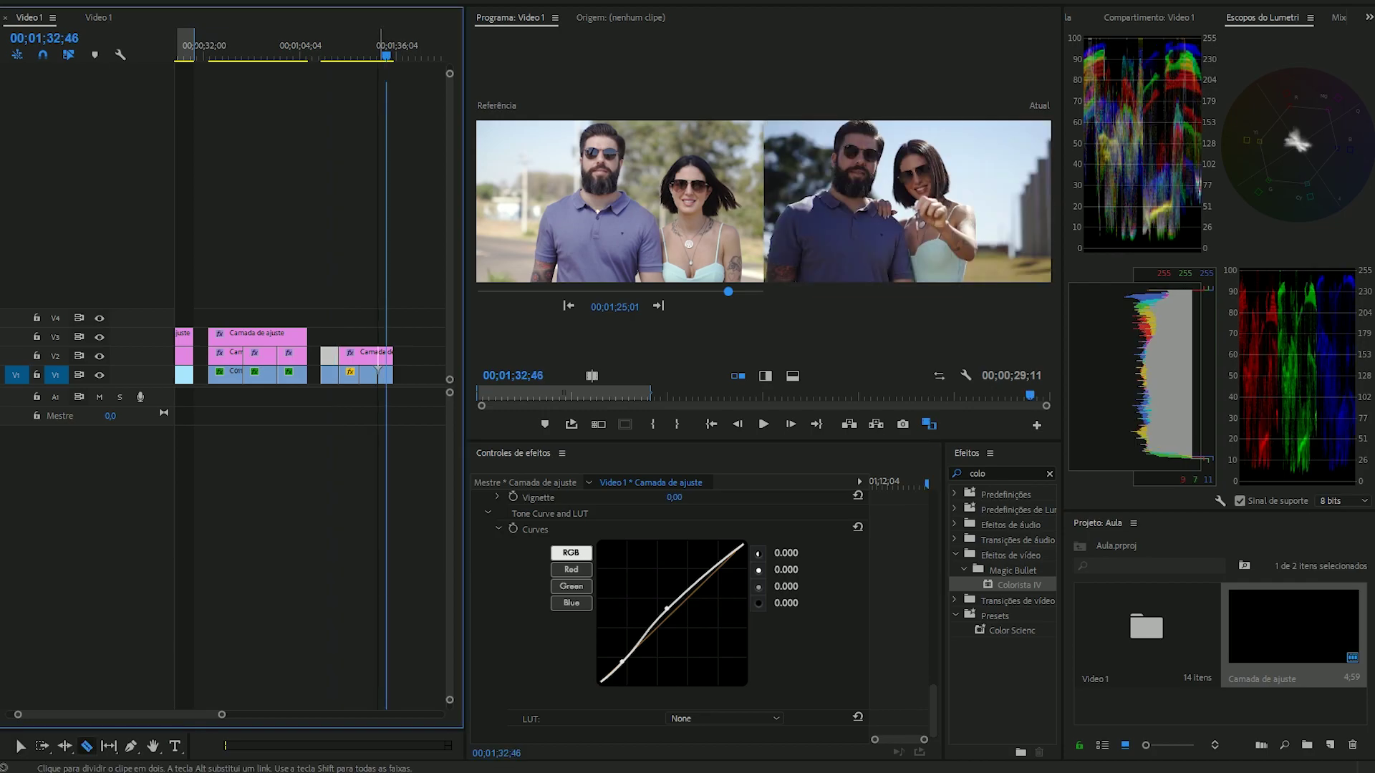
key("v")
left_click(384, 357)
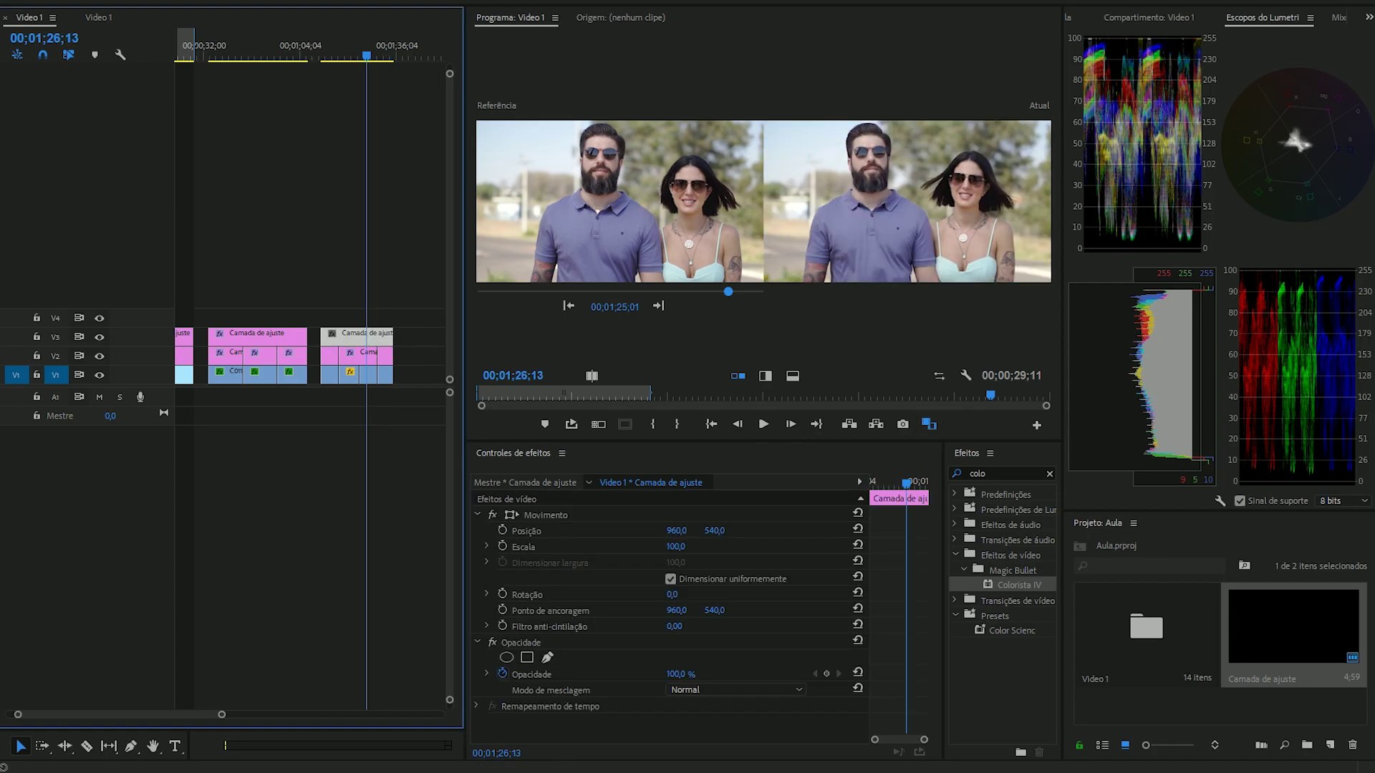
Turn off the comparison view and import the Vision 6 - Rec.709 LUT into Colorista IV on the third group's V3 adjustment layer.
left_click(929, 424)
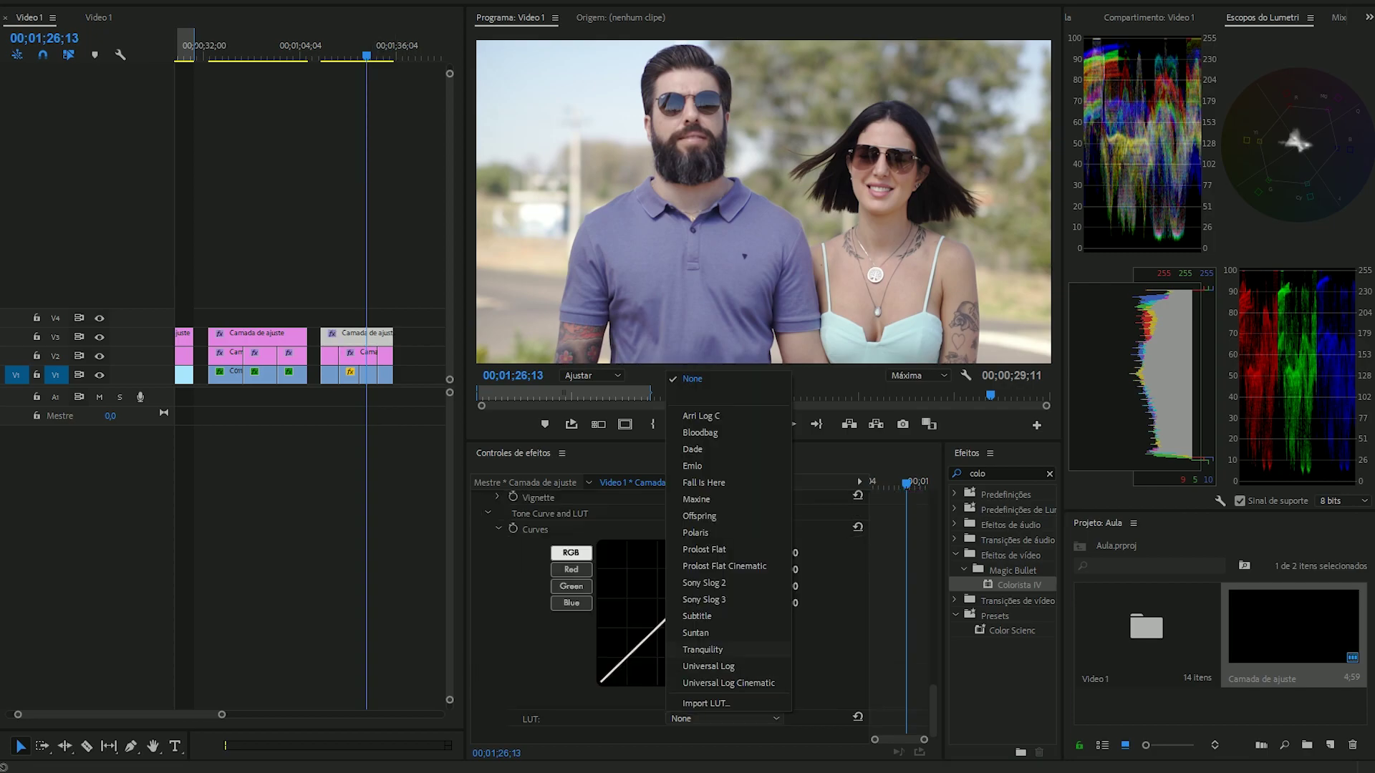
left_click(706, 704)
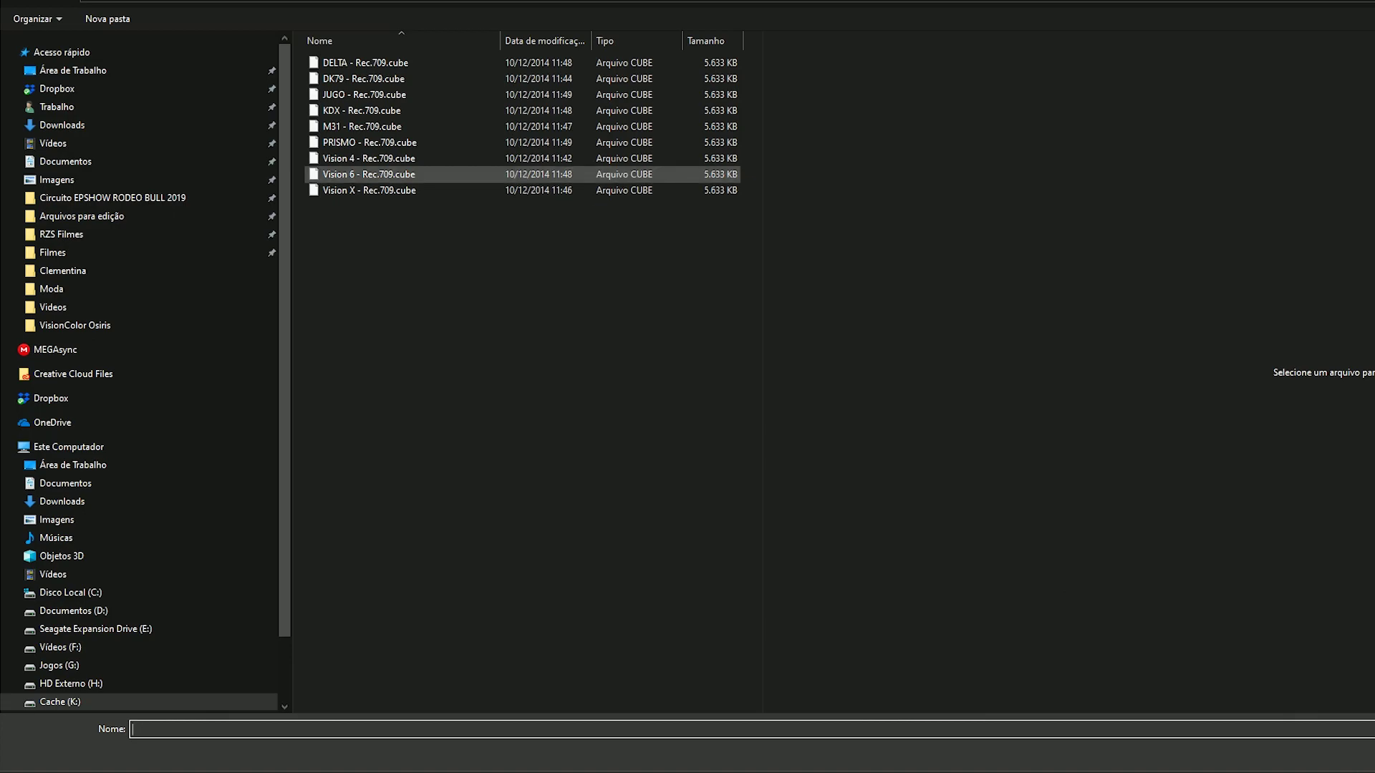
double_click(369, 174)
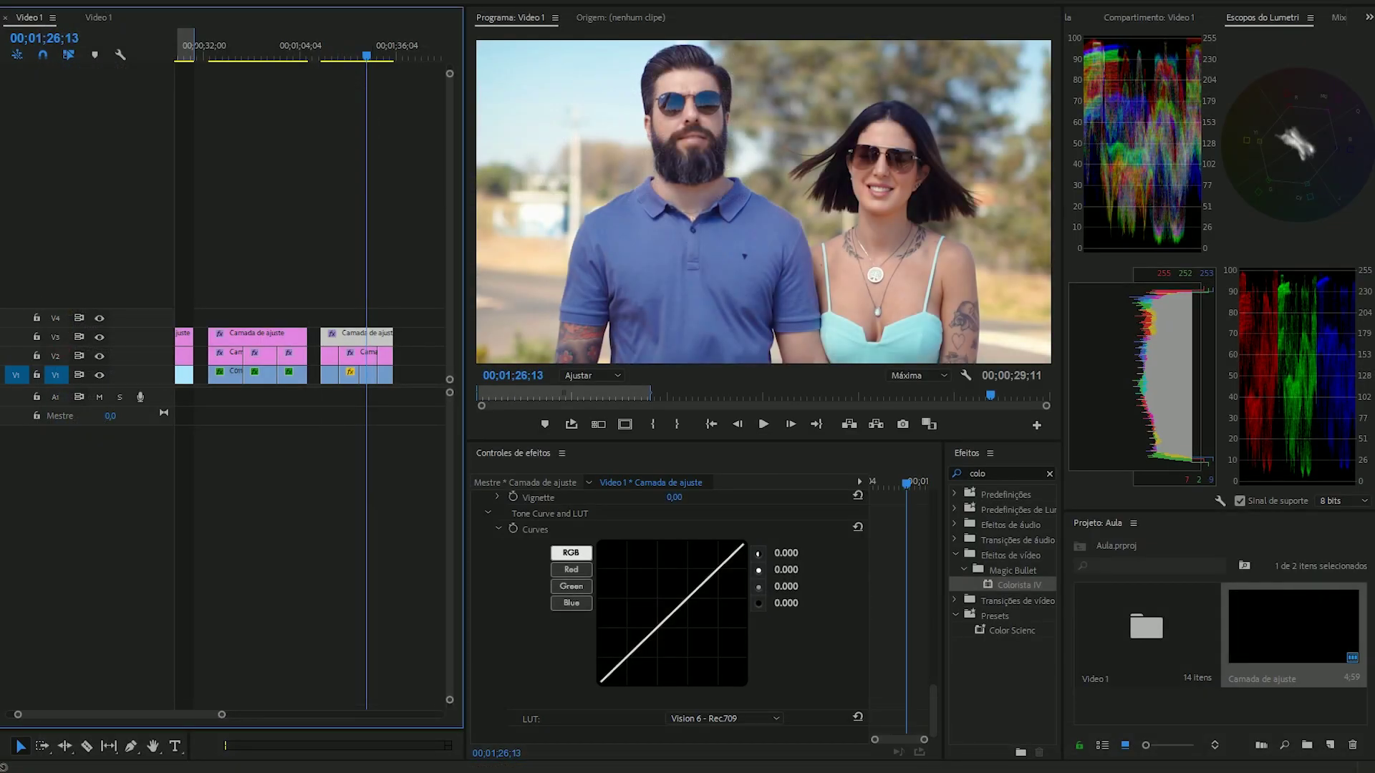
scroll(702, 616, "up", 5)
scroll(723, 616, "up", 3)
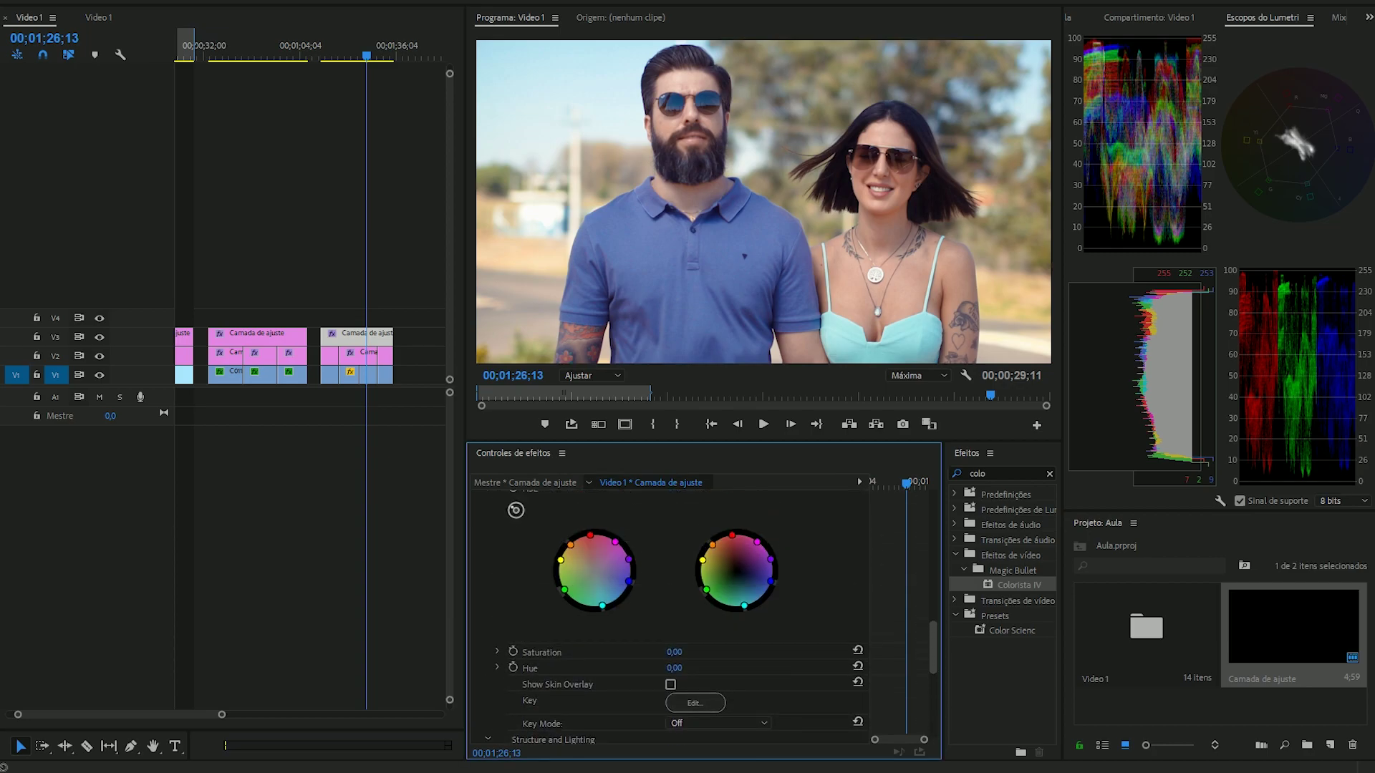
scroll(702, 617, "up", 5)
scroll(702, 617, "down", 7)
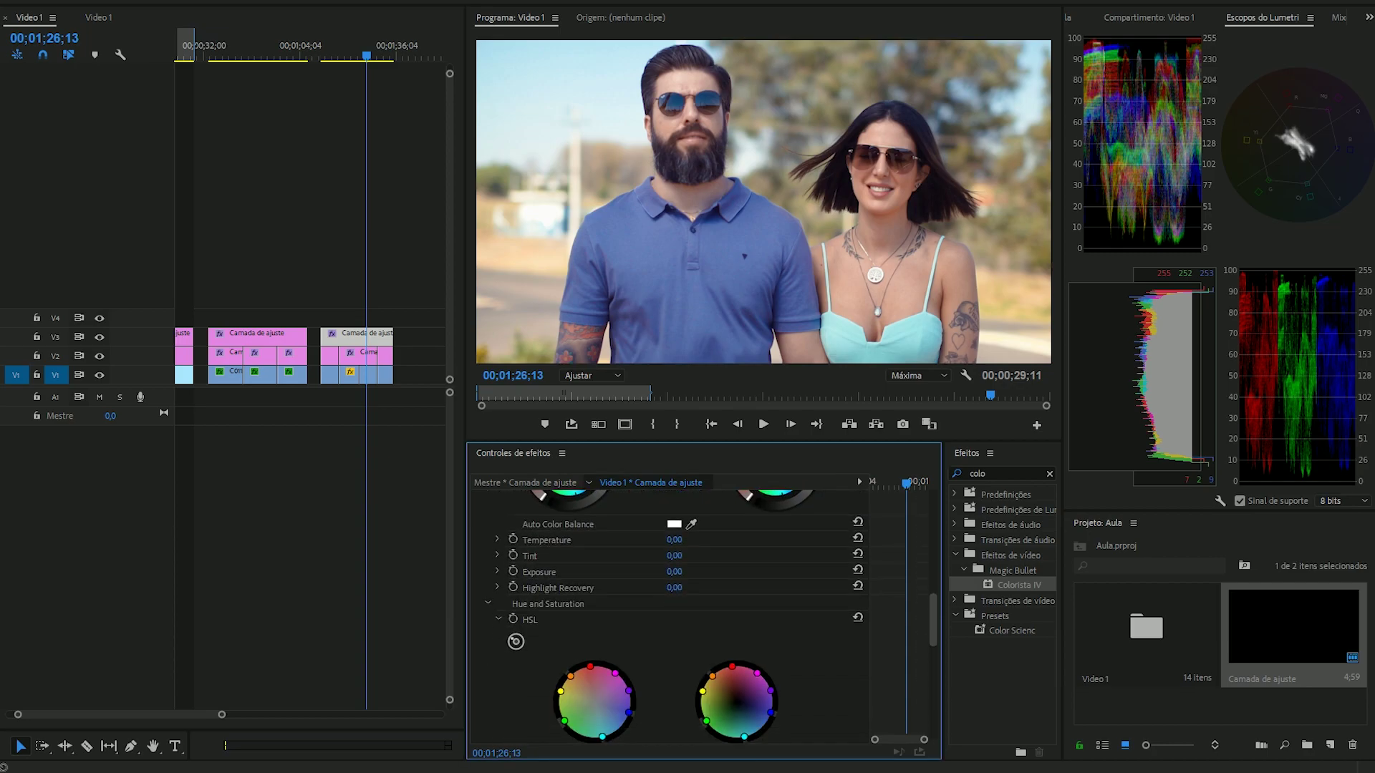
Push the yellow point outward on the HSL hue and saturation wheel to boost the yellows in the third group's creative look.
scroll(702, 616, "up", 2)
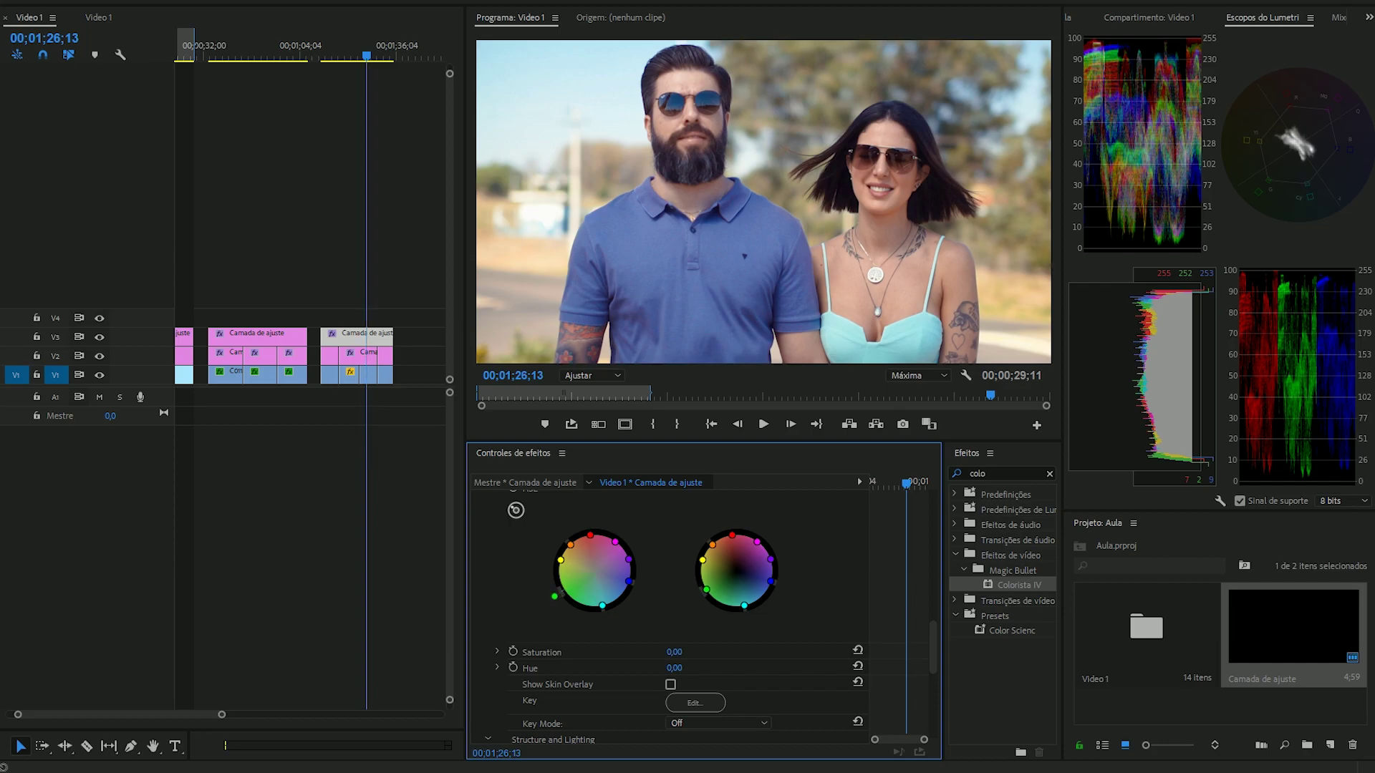
left_click_drag(560, 560, 550, 559)
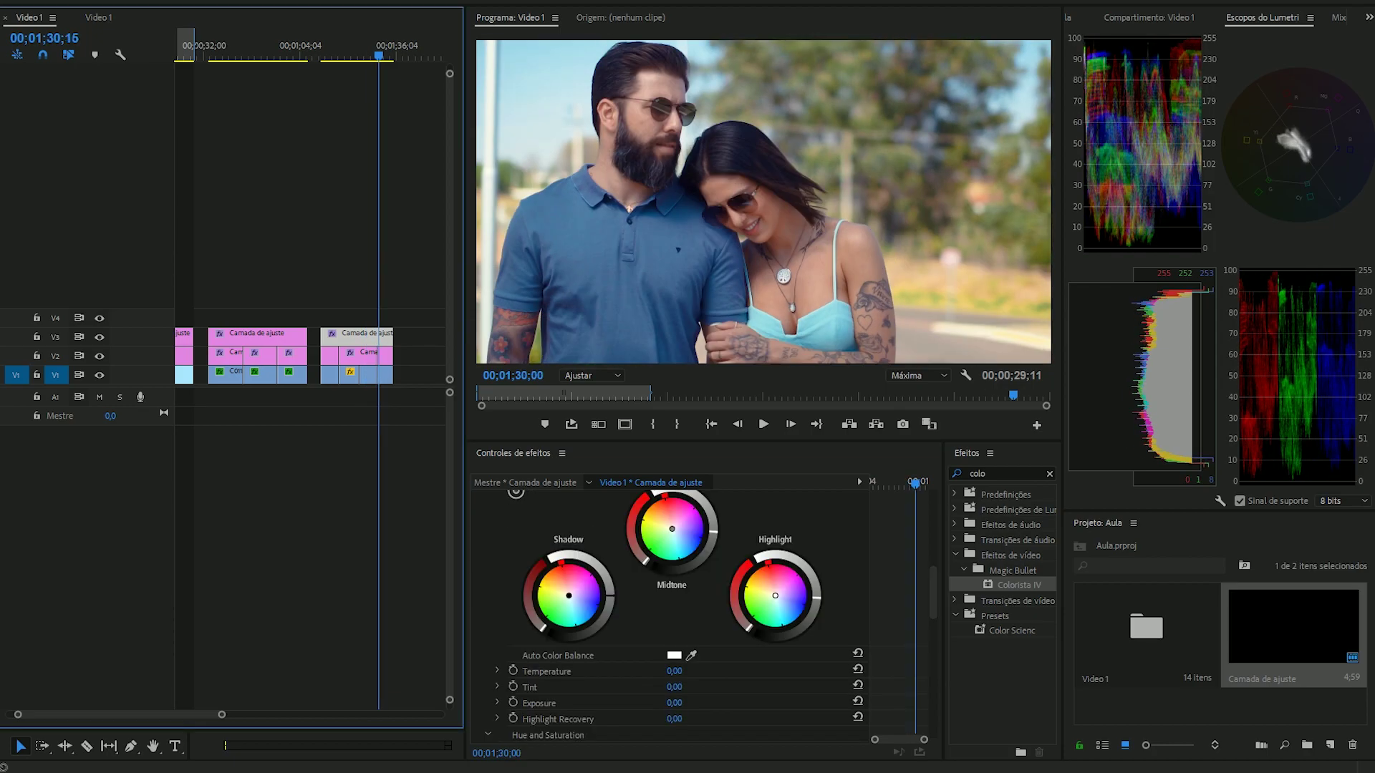
Warm the third group's V3 look by shifting the 3-Way midtones toward yellow-orange, using the frontal shot of the couple as reference.
mouse_move(379, 55)
left_mouse_down()
mouse_move(391, 55)
mouse_move(319, 55)
mouse_move(385, 55)
mouse_move(360, 55)
left_mouse_up()
scroll(672, 616, "down", 3)
scroll(672, 616, "up", 3)
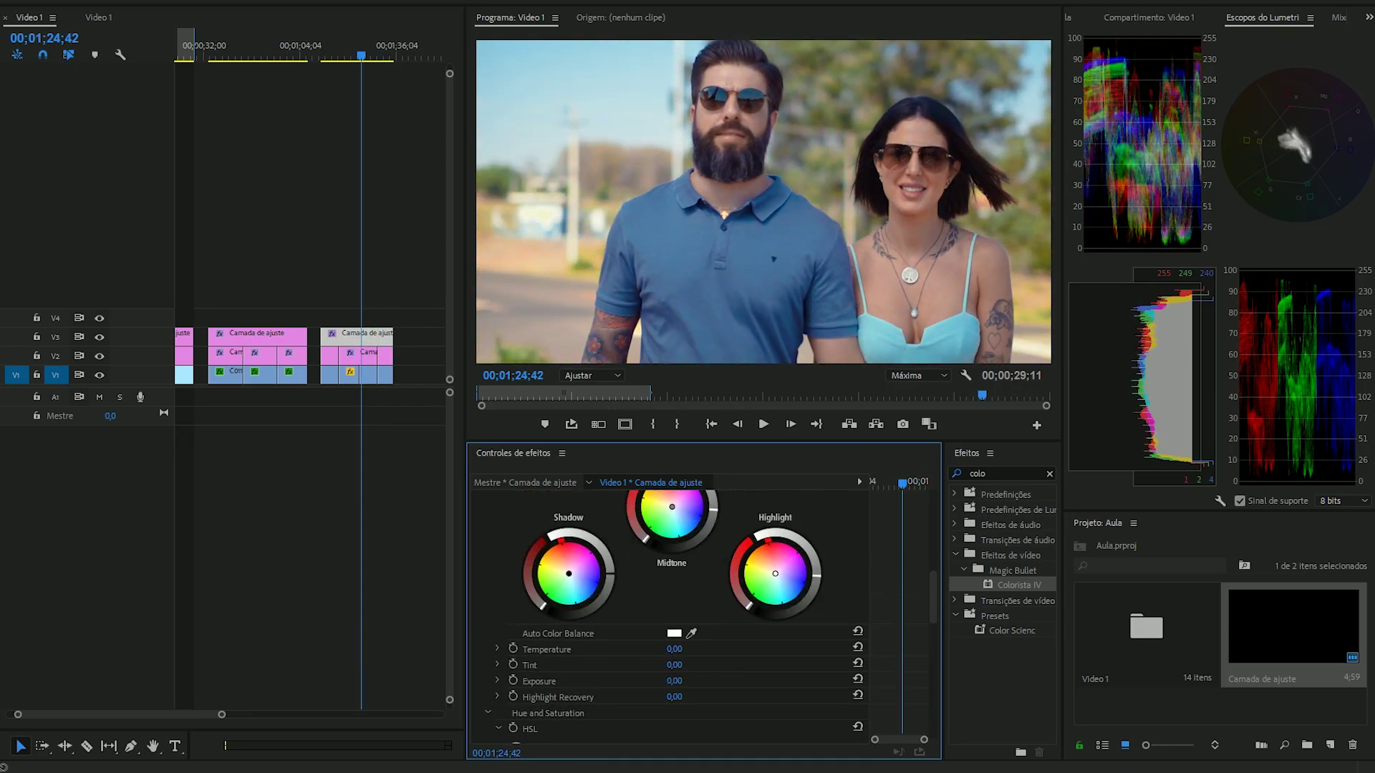
left_click_drag(672, 552, 659, 545)
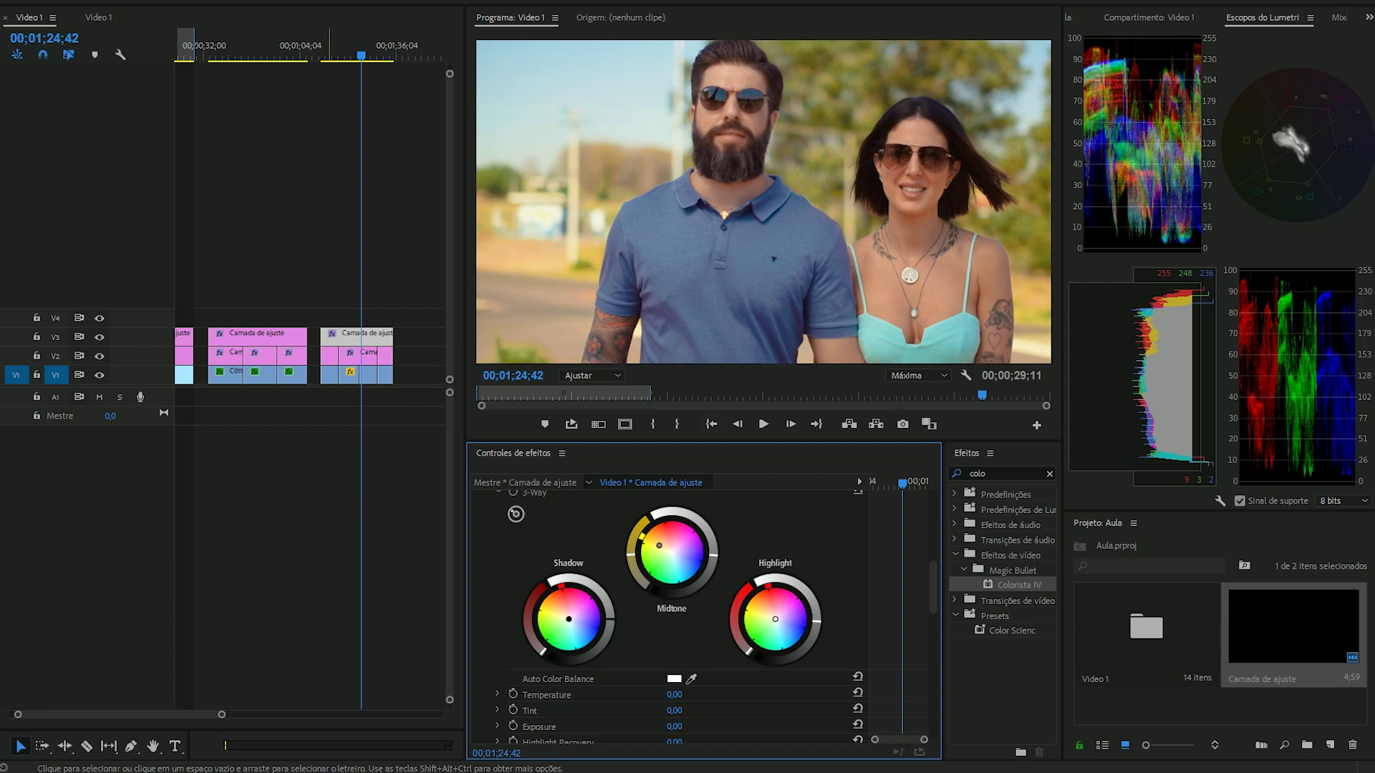
Review the warm creative look across the third group's clips, from the frontal shots to the couple seen from behind.
left_click(334, 56)
left_click_drag(335, 55, 349, 55)
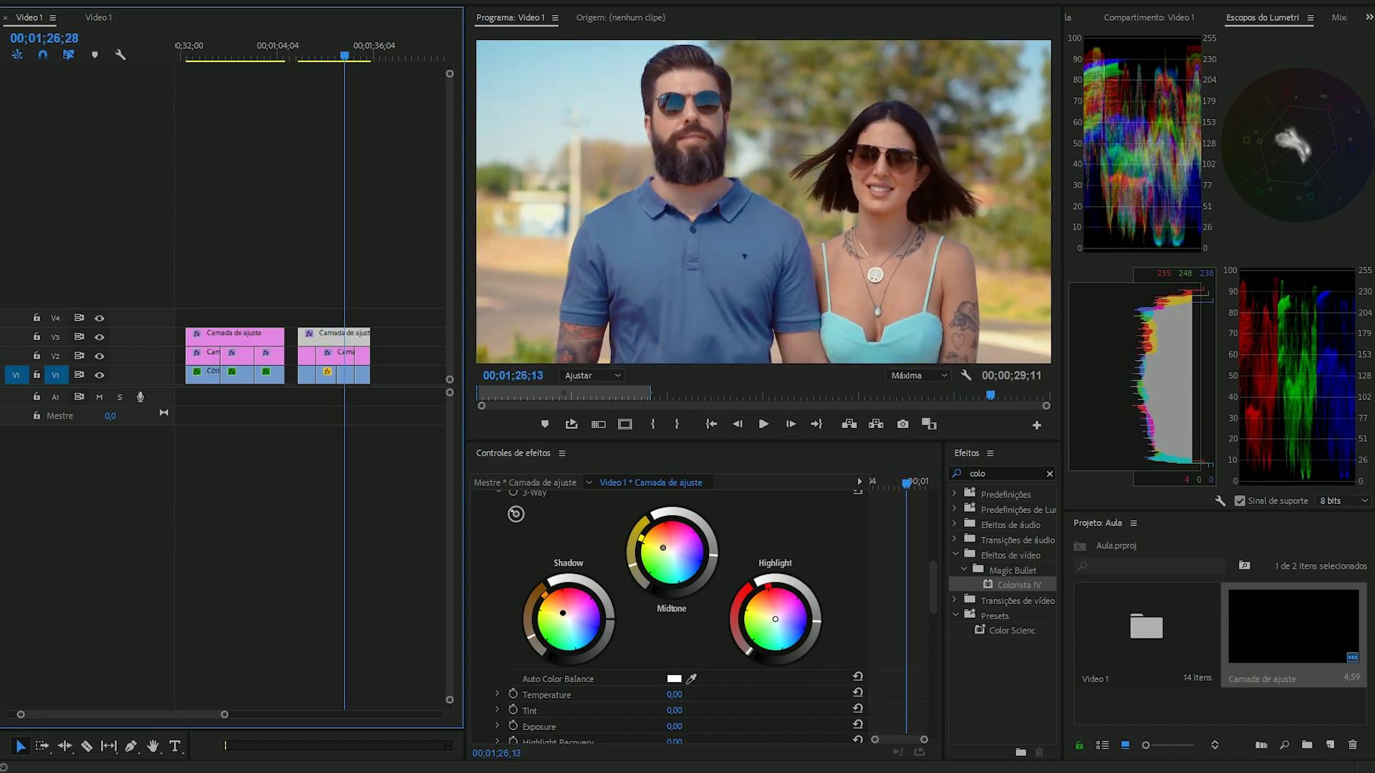
left_click_drag(349, 54, 310, 53)
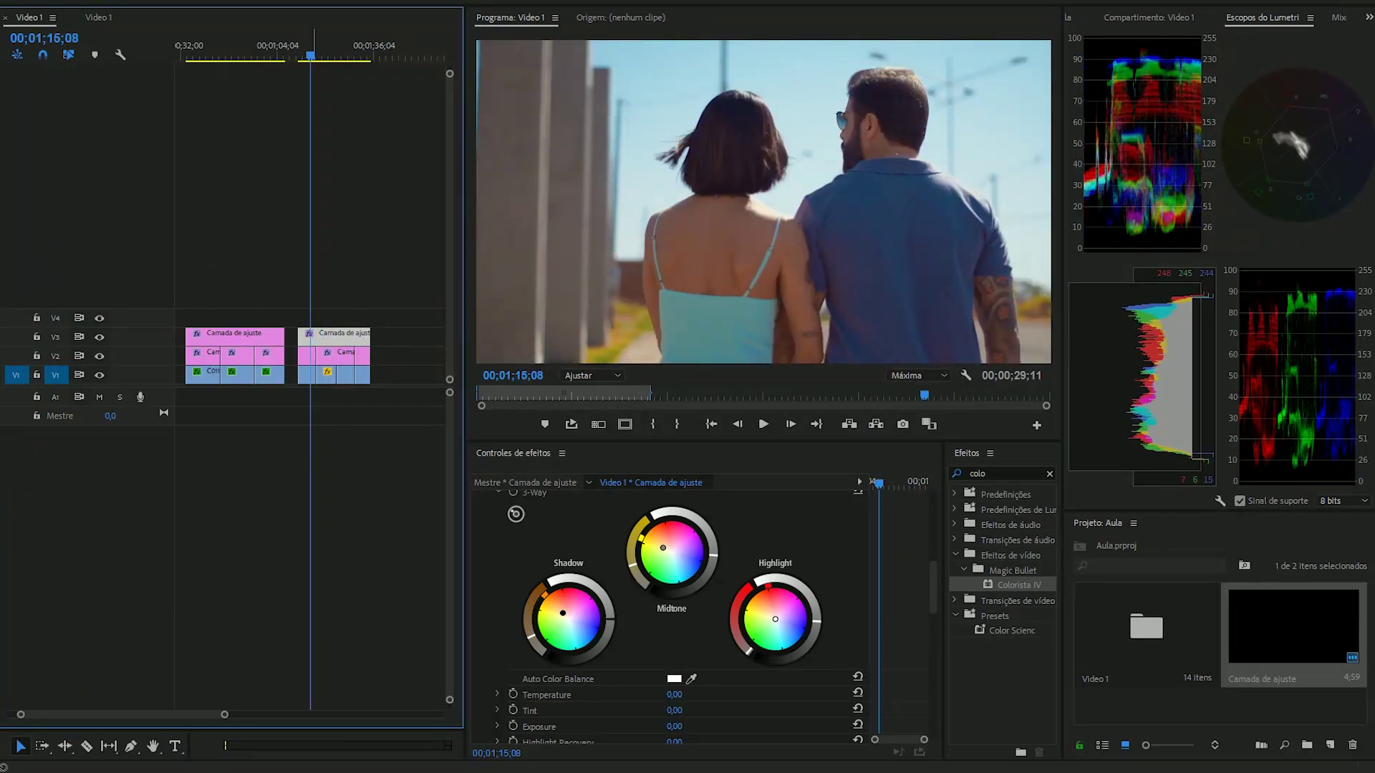